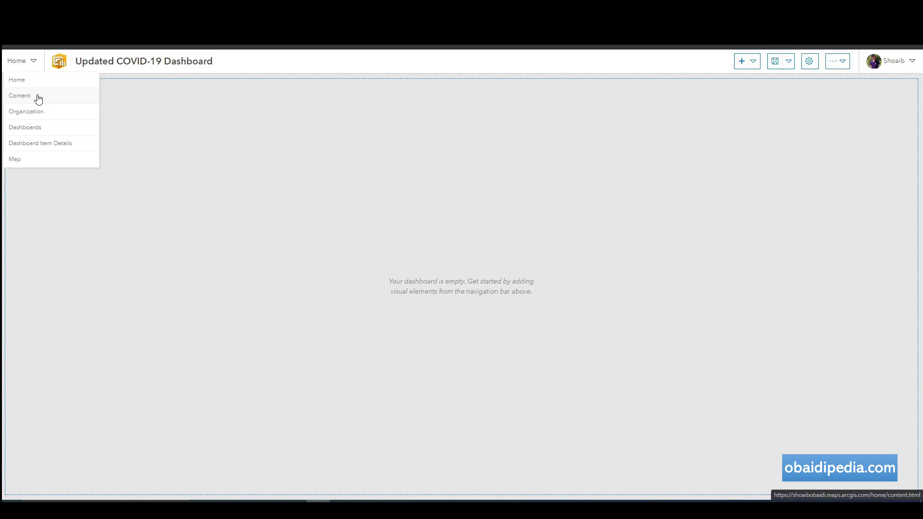
Browse My Content and look over the options for adding an item and creating new content.
{"action": "left_click", "coordinate": [39, 99]}
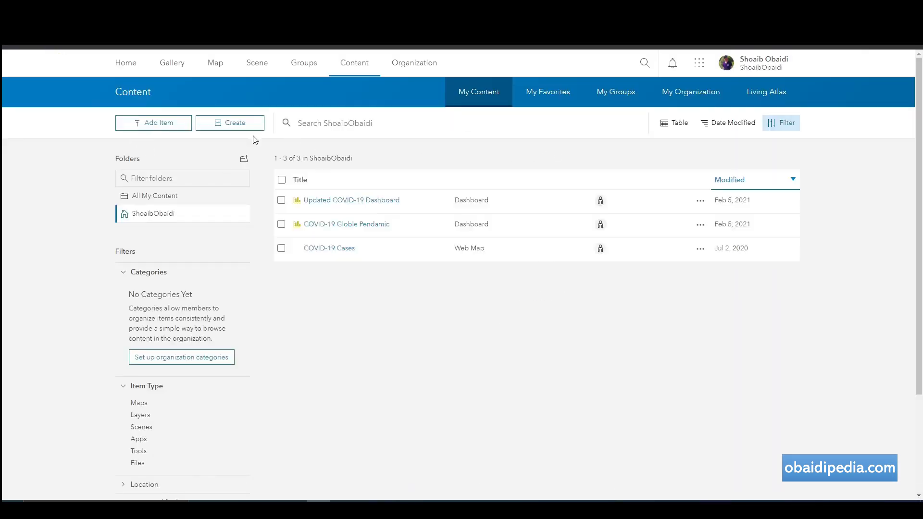
{"action": "left_click", "coordinate": [159, 124]}
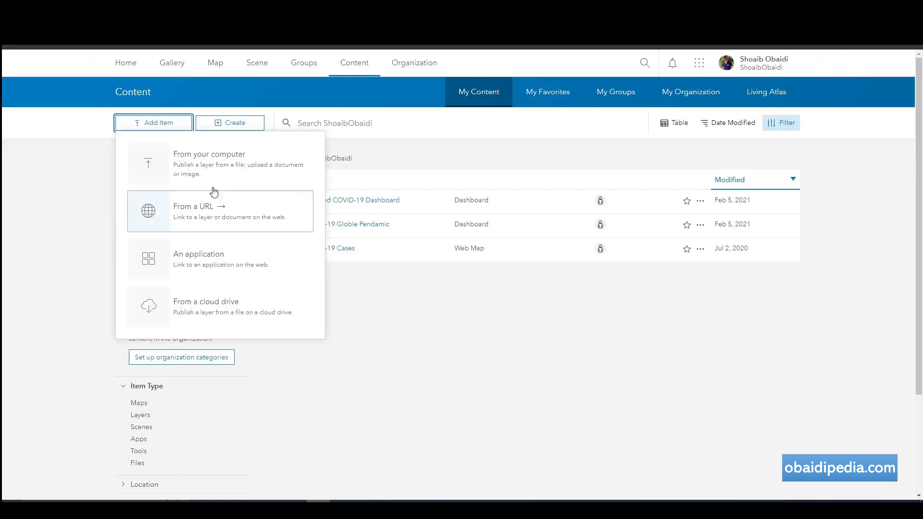
{"action": "left_click", "coordinate": [227, 124]}
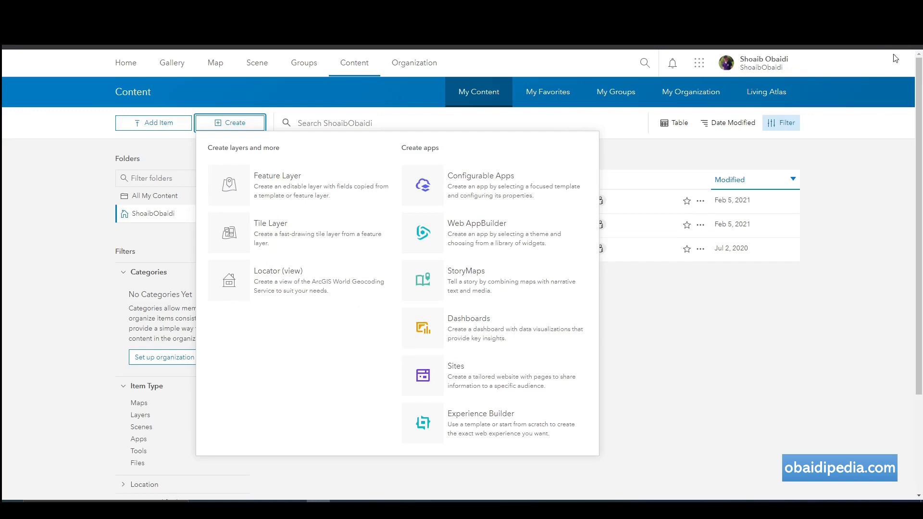
Return to the Dashboards gallery and open Updated COVID-19 Dashboard for editing.
{"action": "left_click", "coordinate": [881, 29]}
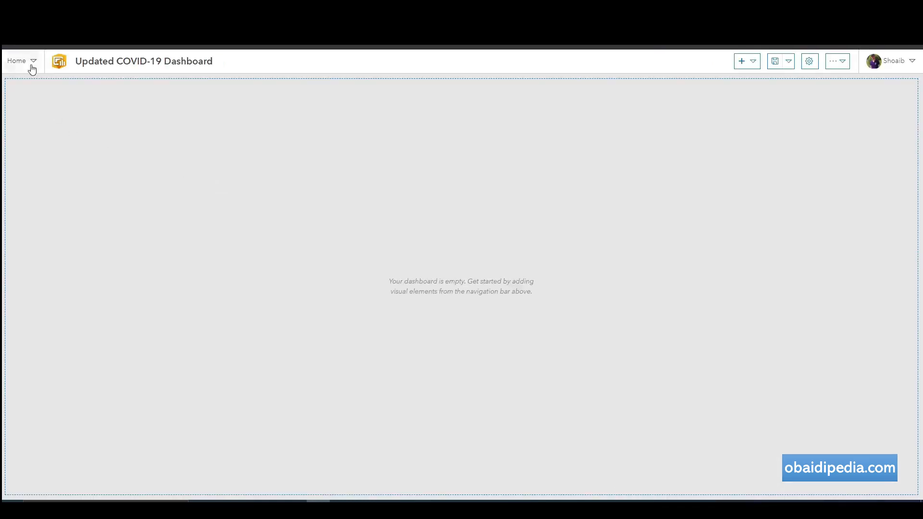
{"action": "left_click", "coordinate": [32, 67]}
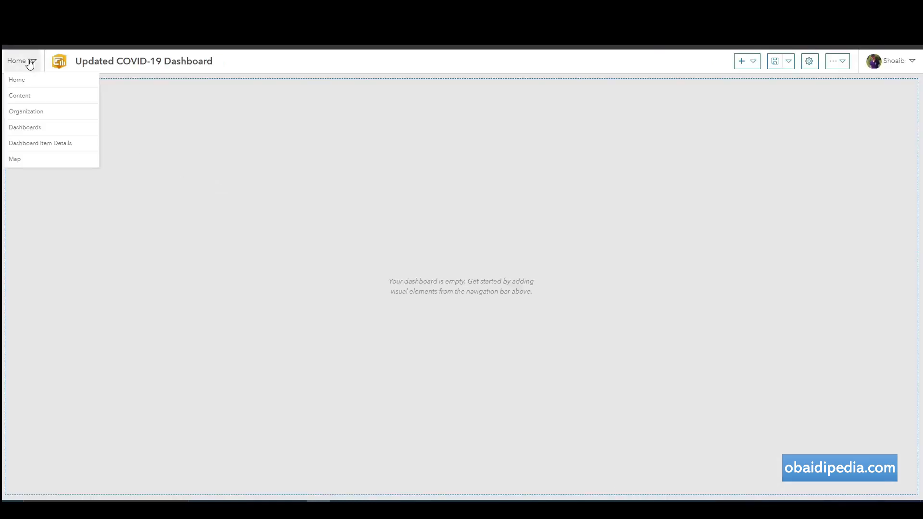
{"action": "left_click", "coordinate": [40, 131]}
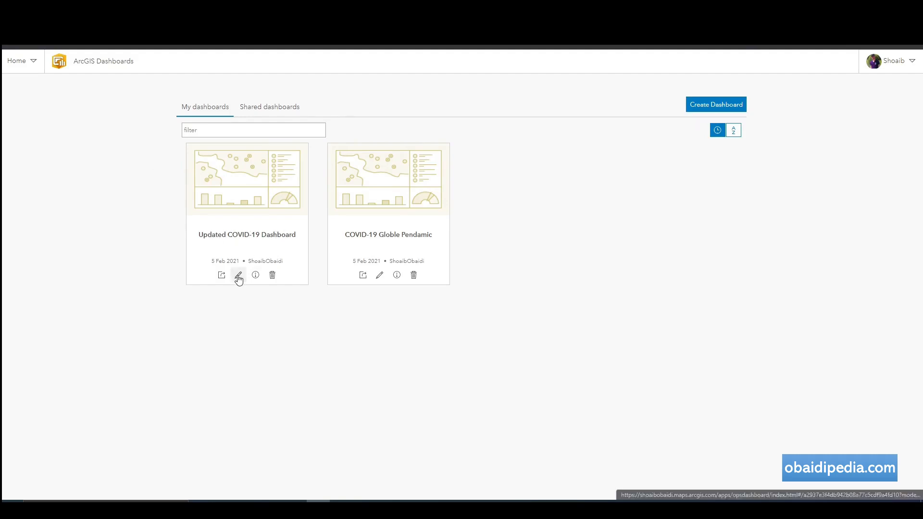
{"action": "mouse_move", "coordinate": [253, 187]}
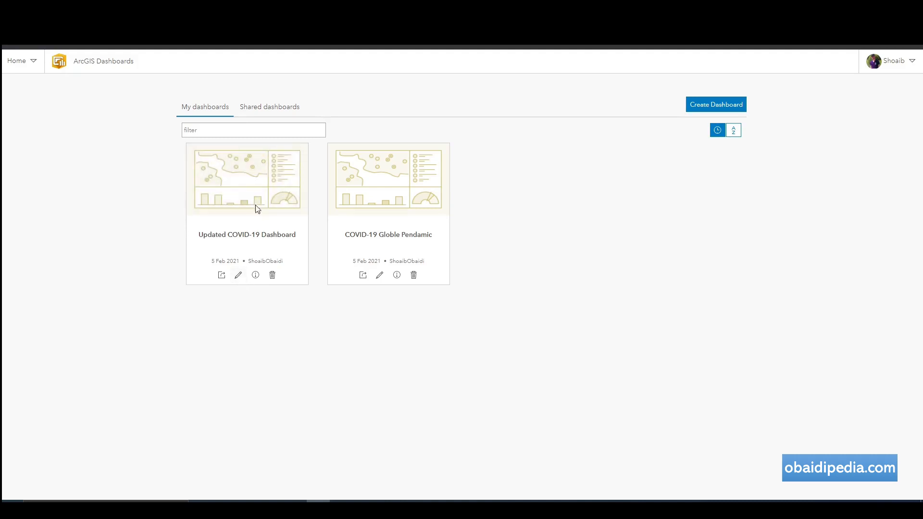
{"action": "left_click", "coordinate": [238, 277]}
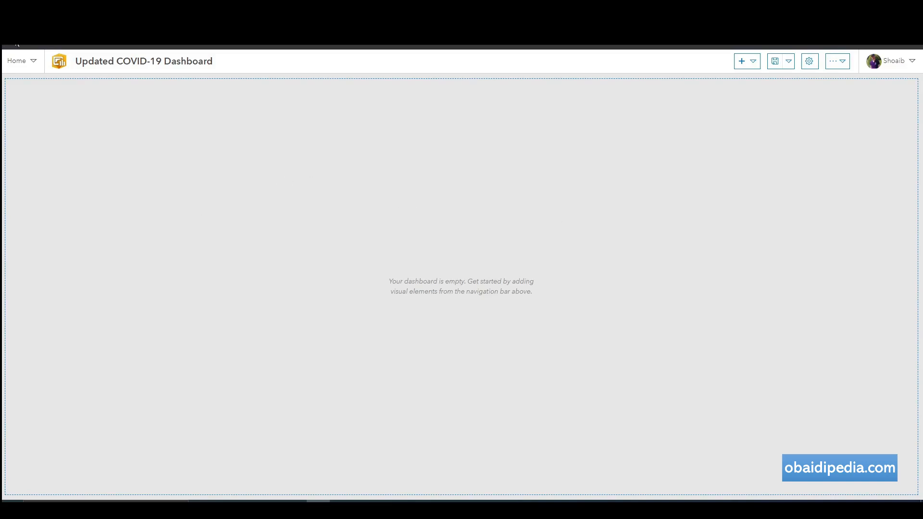
Check the dashboard's item details page and sharing settings, closing them unchanged.
{"action": "left_click", "coordinate": [19, 61]}
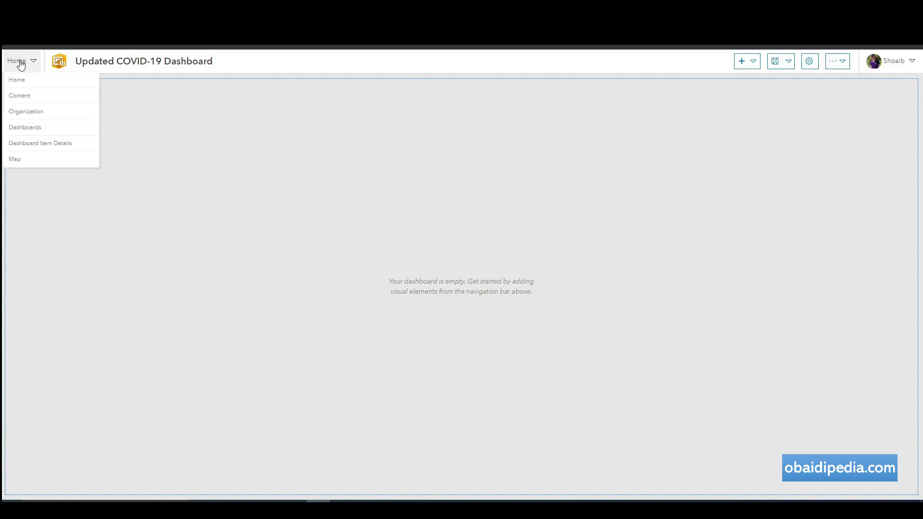
{"action": "left_click", "coordinate": [52, 143]}
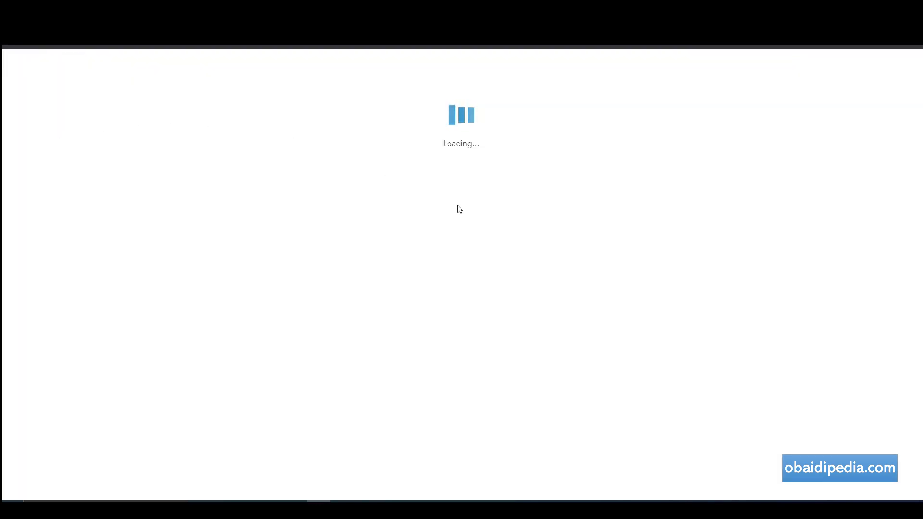
{"action": "scroll", "coordinate": [202, 239], "scroll_direction": "down", "scroll_amount": 3}
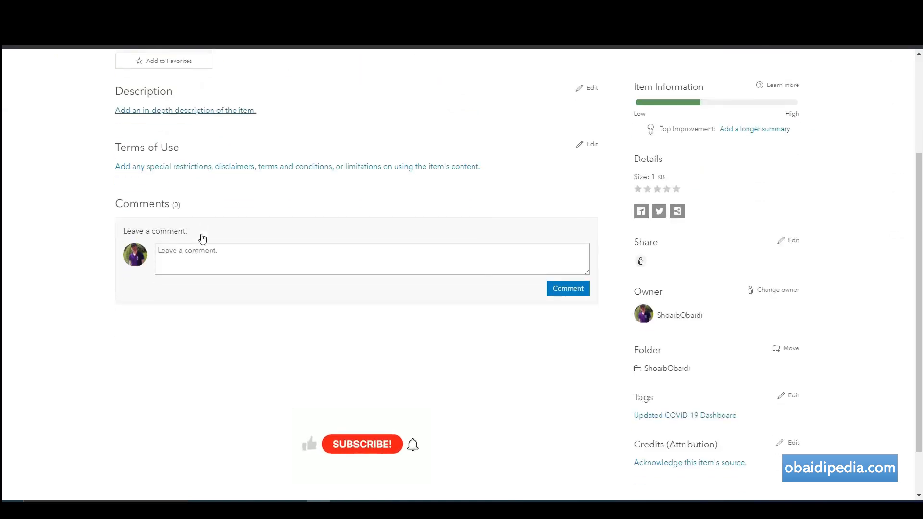
{"action": "scroll", "coordinate": [202, 239], "scroll_direction": "up", "scroll_amount": 2}
{"action": "left_click", "coordinate": [229, 359]}
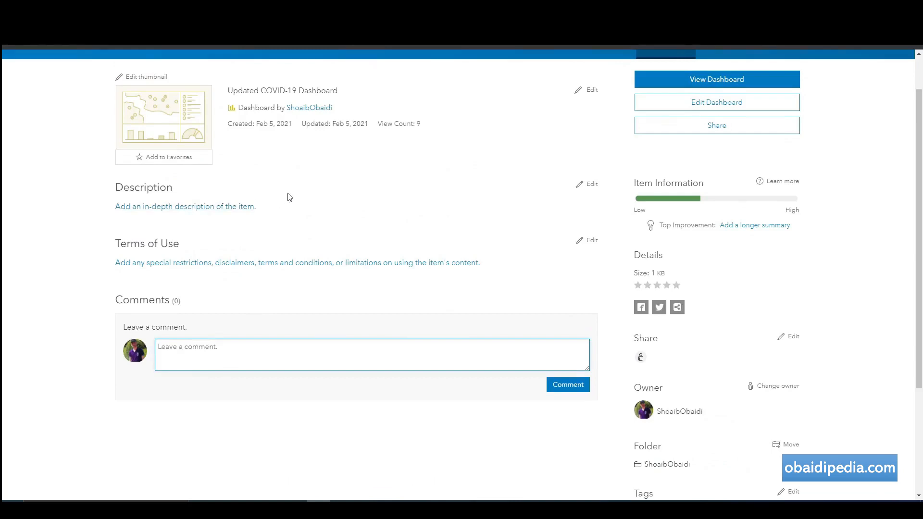
{"action": "scroll", "coordinate": [290, 197], "scroll_direction": "up", "scroll_amount": 1}
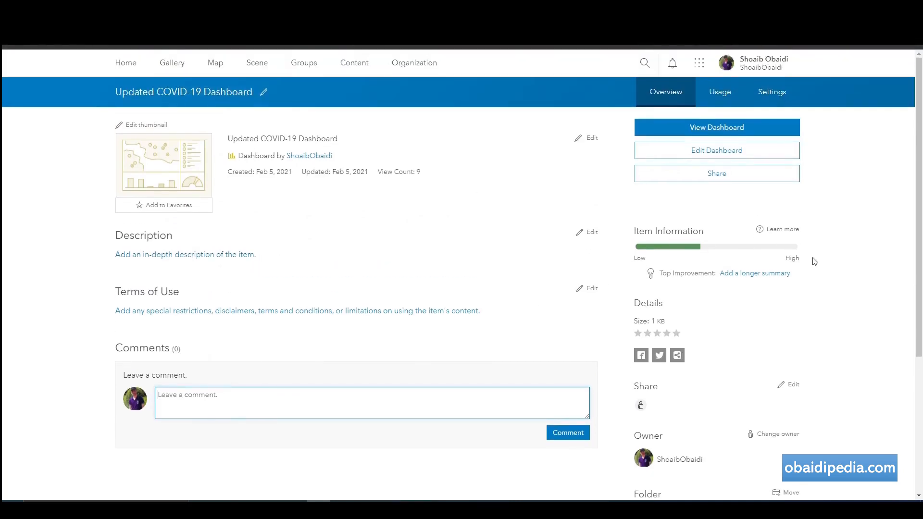
{"action": "left_click", "coordinate": [723, 181]}
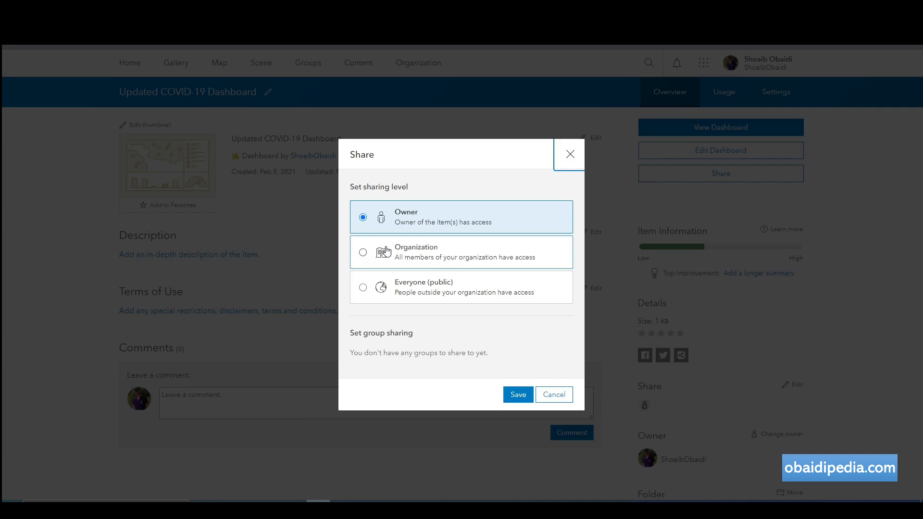
{"action": "left_click", "coordinate": [539, 393]}
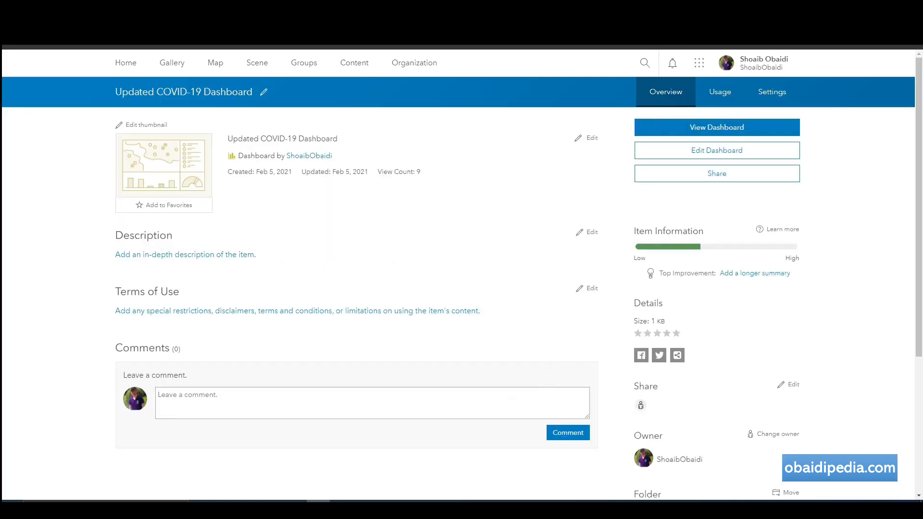
Reopen the dashboard and add a header, settling on Medium size after trying Small and Large.
{"action": "left_click", "coordinate": [912, 26]}
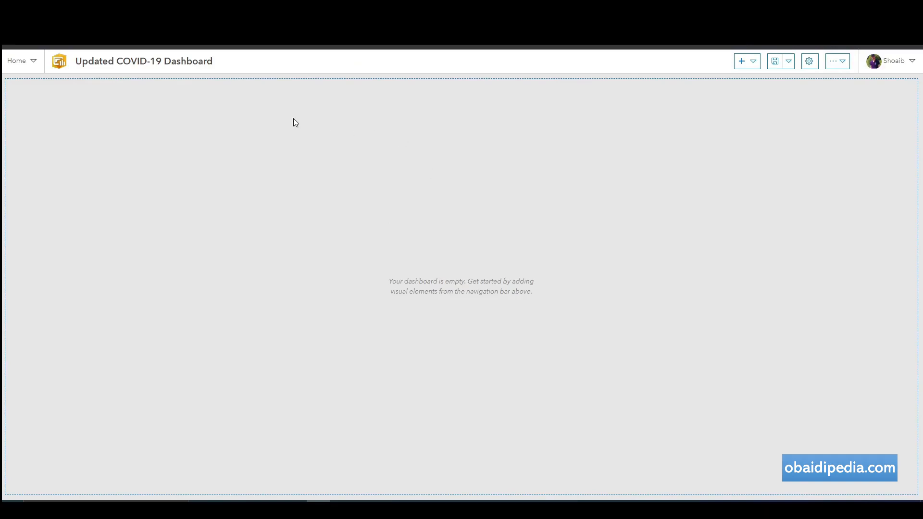
{"action": "left_click", "coordinate": [754, 62]}
{"action": "left_click", "coordinate": [759, 77]}
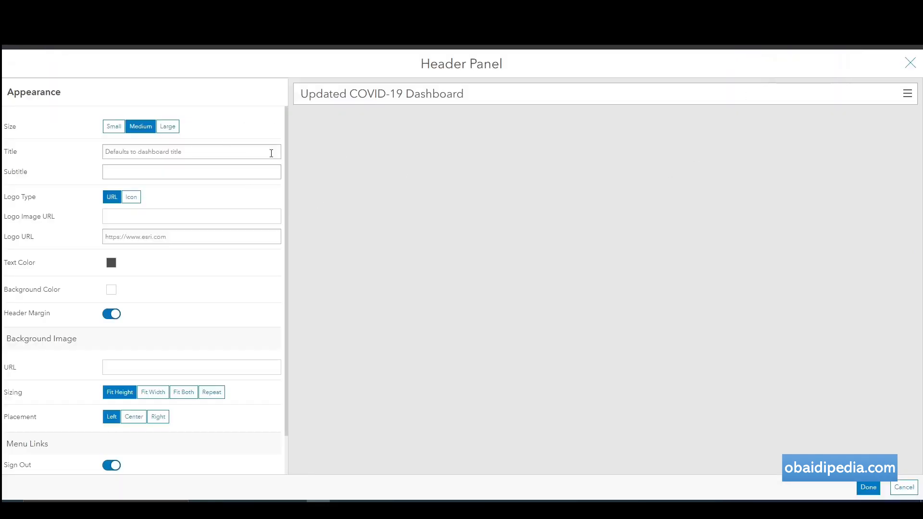
{"action": "left_click", "coordinate": [117, 131]}
{"action": "left_click", "coordinate": [141, 127]}
{"action": "left_click", "coordinate": [175, 127]}
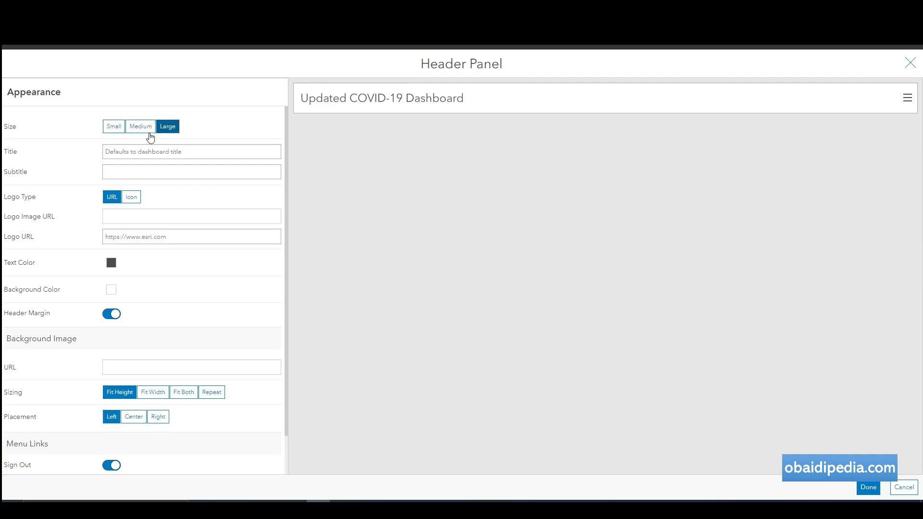
{"action": "left_click", "coordinate": [140, 127]}
Enter 2021 as the header subtitle.
{"action": "left_click", "coordinate": [148, 151]}
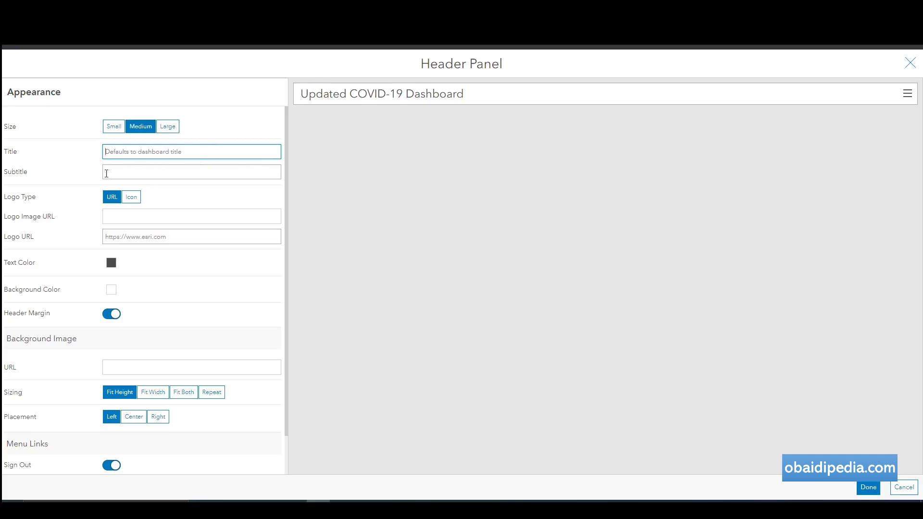
{"action": "left_click", "coordinate": [137, 172]}
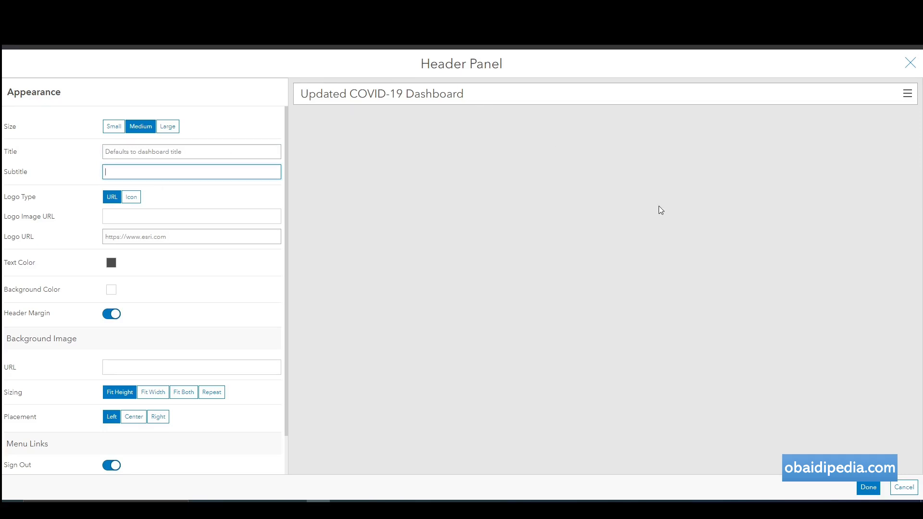
{"action": "type", "text": "202"}
{"action": "type", "text": "1"}
{"action": "key", "text": "BackSpace"}
{"action": "type", "text": "21"}
Use a red pill icon as the header logo.
{"action": "left_click", "coordinate": [131, 198]}
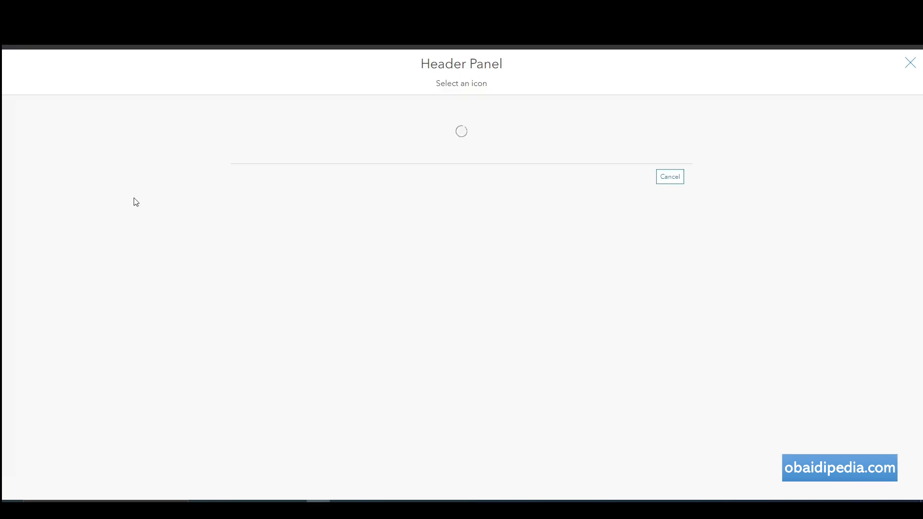
{"action": "scroll", "coordinate": [553, 269], "scroll_direction": "down", "scroll_amount": 2}
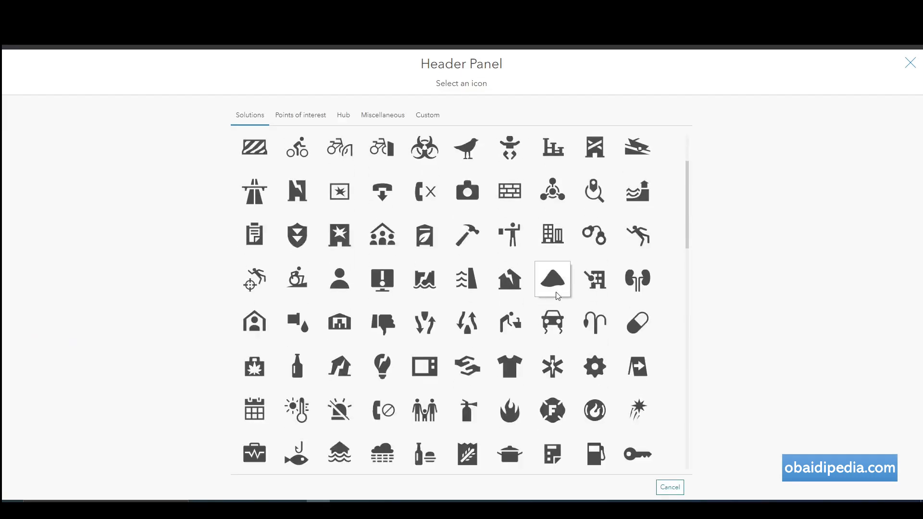
{"action": "scroll", "coordinate": [550, 303], "scroll_direction": "up", "scroll_amount": 1}
{"action": "scroll", "coordinate": [549, 306], "scroll_direction": "up", "scroll_amount": 1}
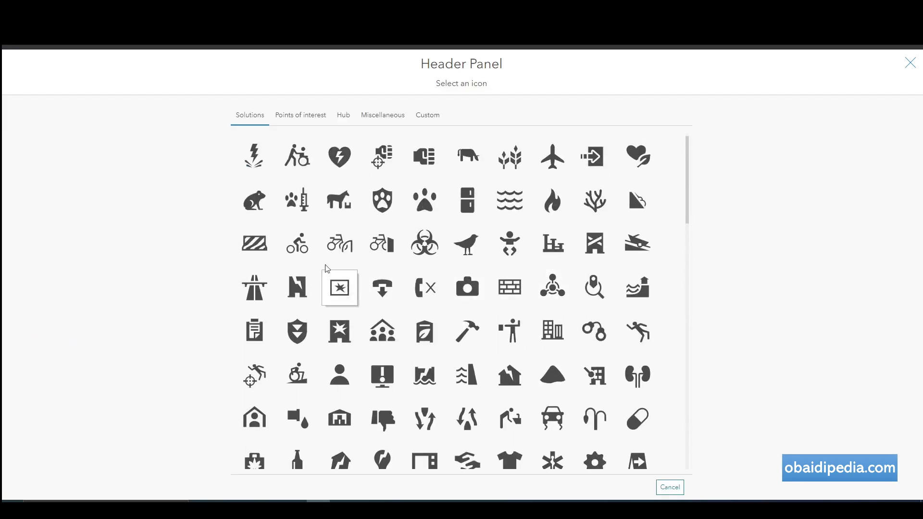
{"action": "scroll", "coordinate": [495, 356], "scroll_direction": "down", "scroll_amount": 3}
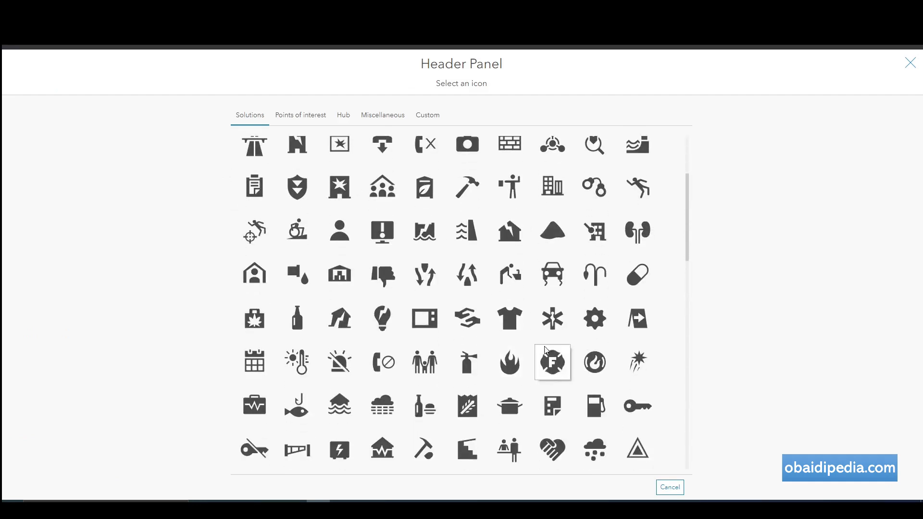
{"action": "left_click", "coordinate": [642, 283]}
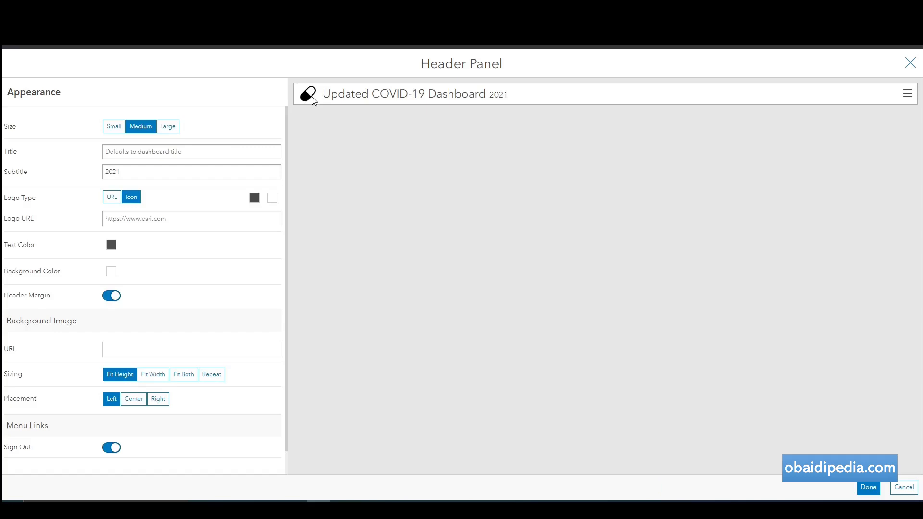
{"action": "left_click", "coordinate": [255, 198]}
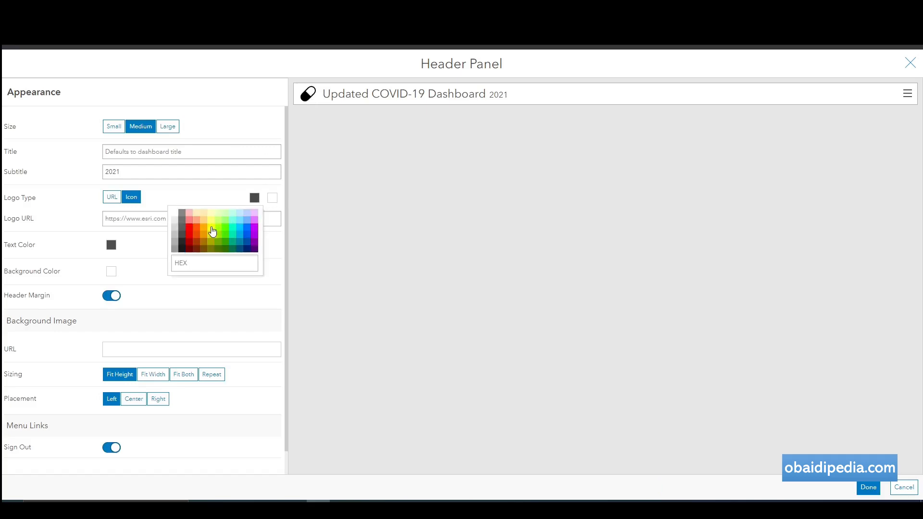
{"action": "left_click", "coordinate": [188, 231]}
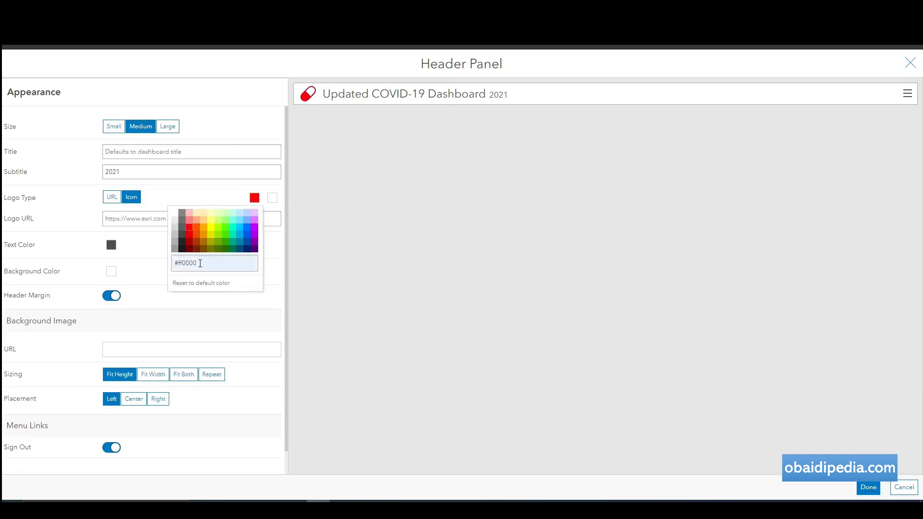
{"action": "left_click", "coordinate": [150, 245]}
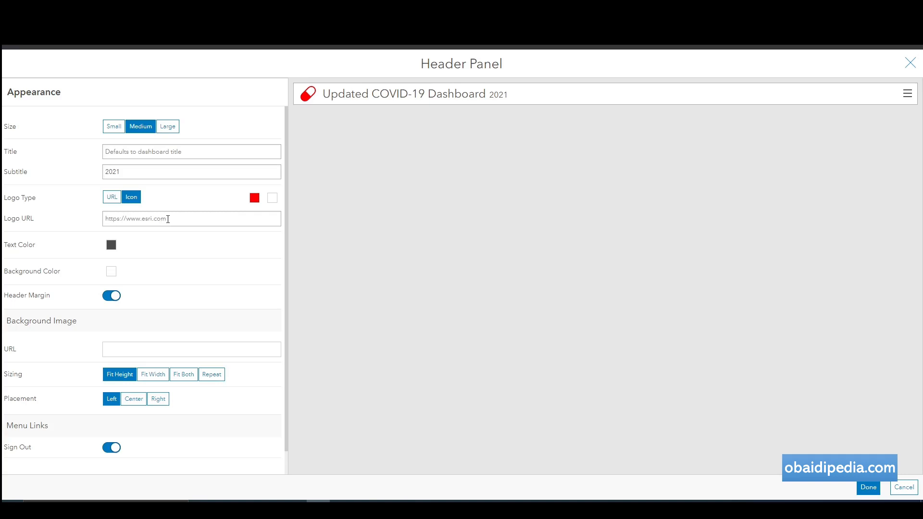
{"action": "left_click", "coordinate": [160, 221]}
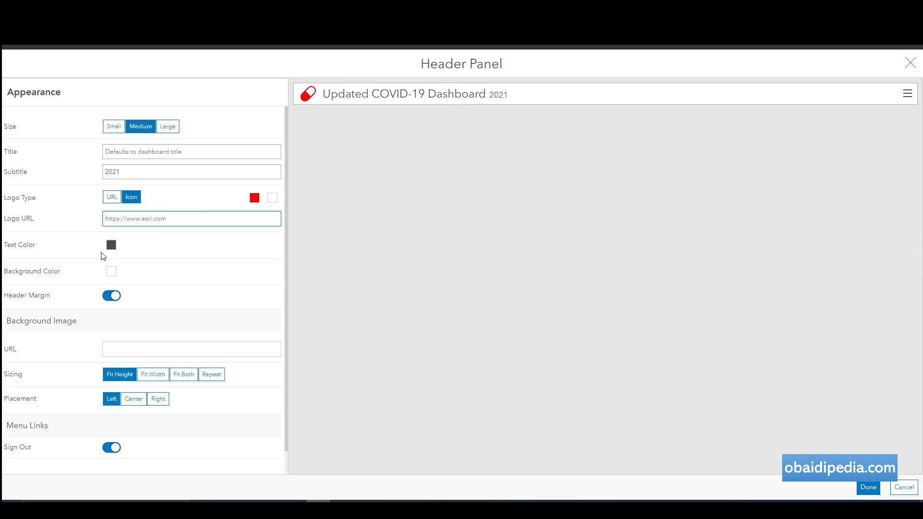
Set the header title text colour to dark grey #1a1a1a.
{"action": "left_click", "coordinate": [111, 245]}
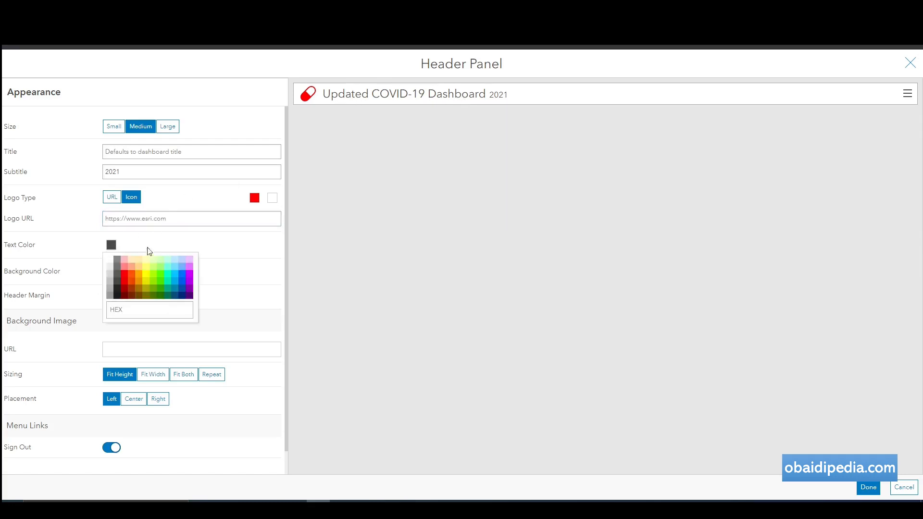
{"action": "left_click", "coordinate": [167, 279]}
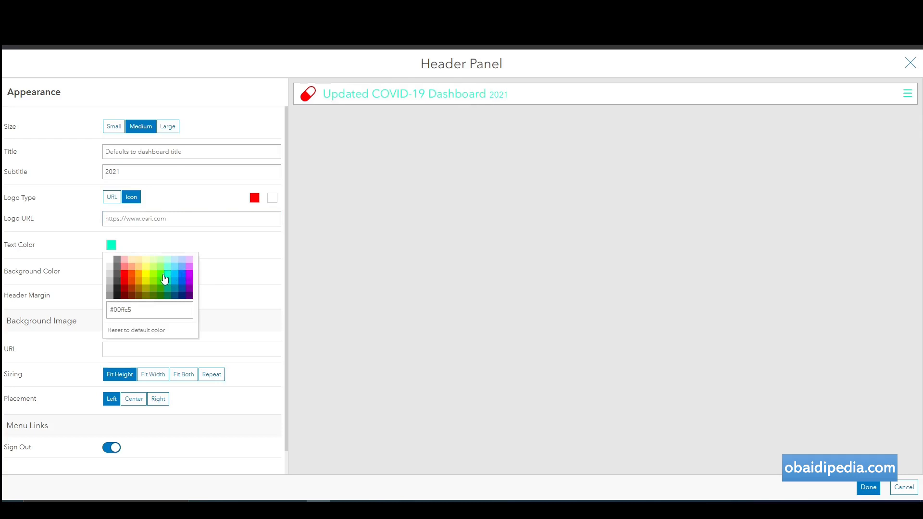
{"action": "left_click", "coordinate": [176, 277]}
{"action": "left_click", "coordinate": [183, 278]}
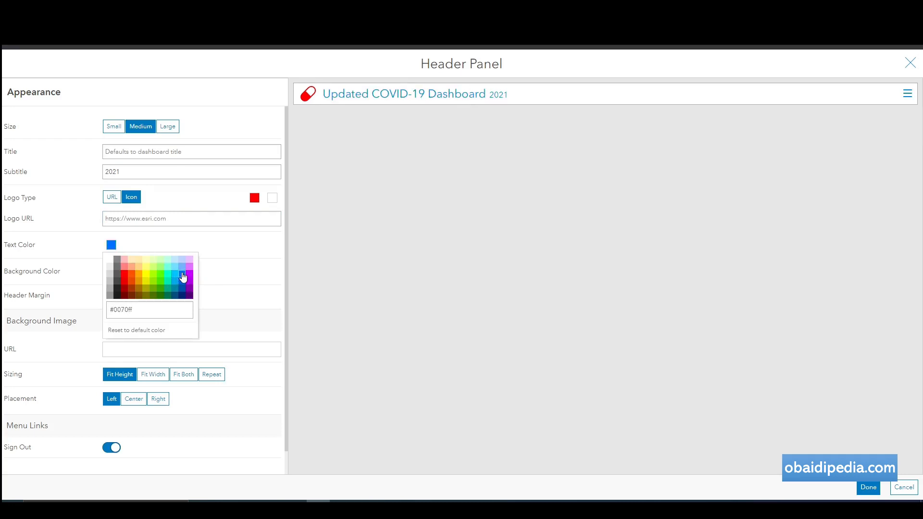
{"action": "left_click", "coordinate": [117, 296]}
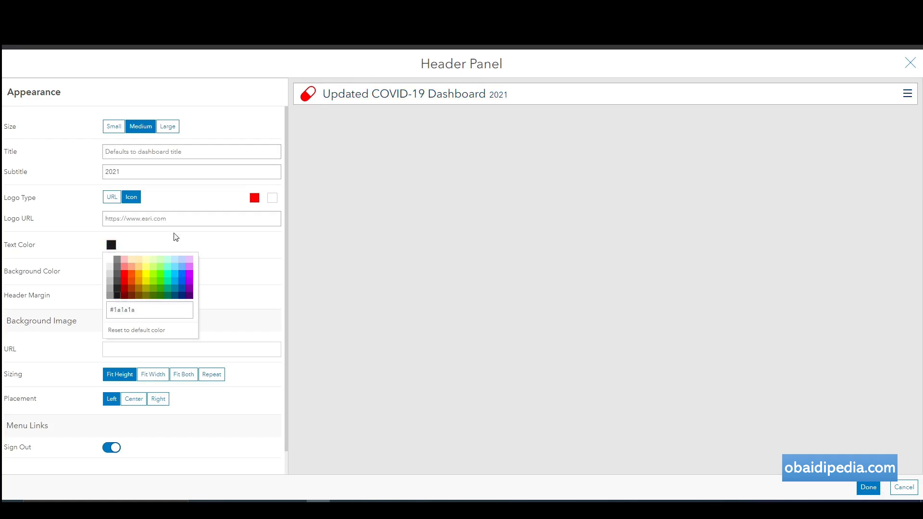
{"action": "left_click", "coordinate": [248, 252]}
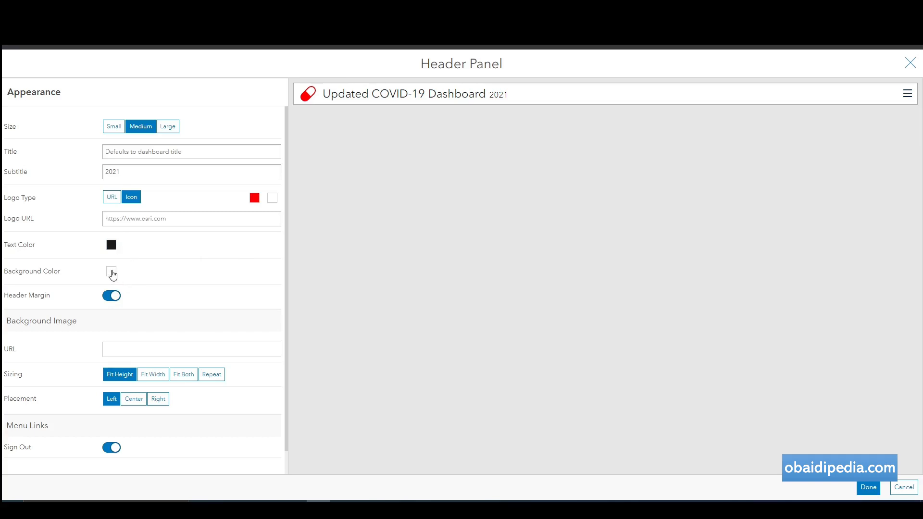
Make the header background white #ffffff and apply the header settings.
{"action": "left_click", "coordinate": [112, 273]}
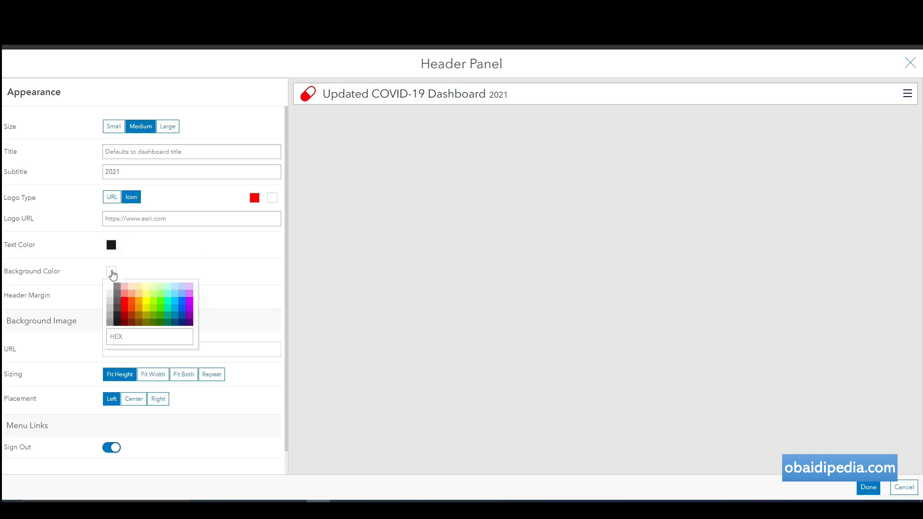
{"action": "left_click", "coordinate": [111, 312]}
{"action": "left_click", "coordinate": [112, 296]}
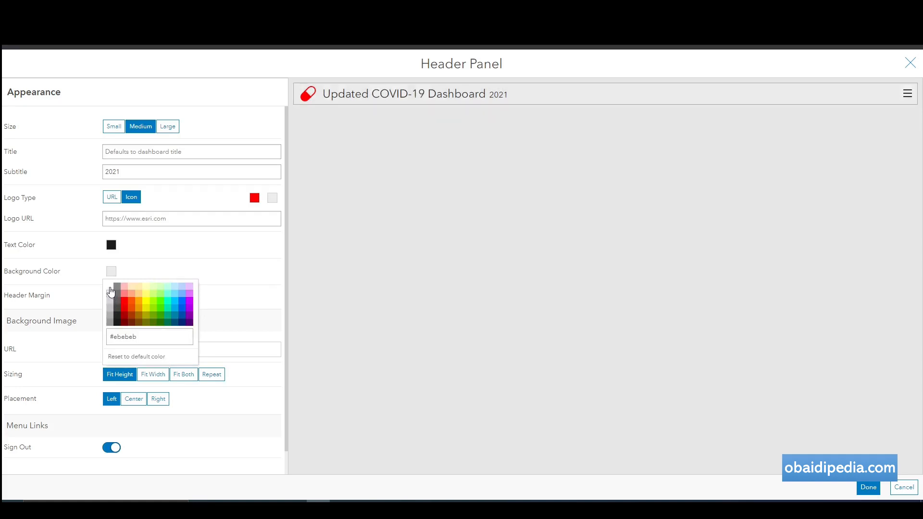
{"action": "left_click", "coordinate": [110, 287]}
{"action": "left_click", "coordinate": [232, 289]}
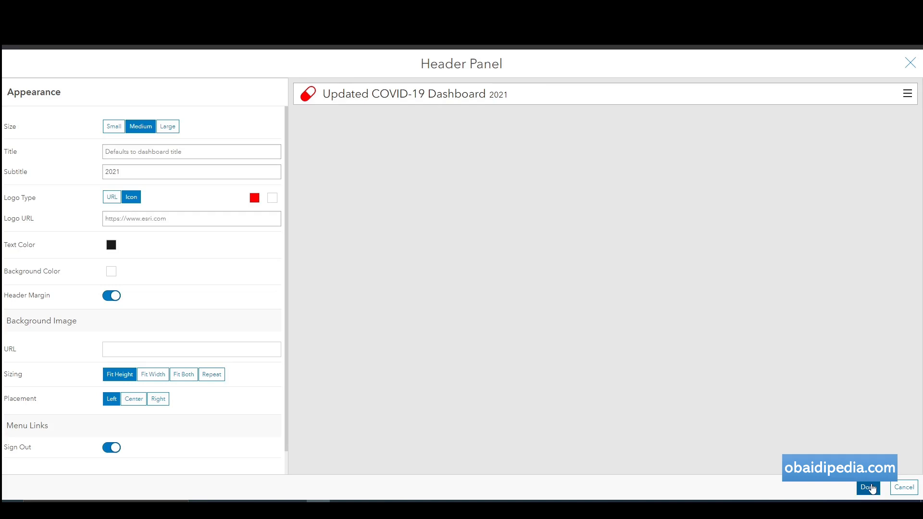
{"action": "left_click", "coordinate": [869, 487]}
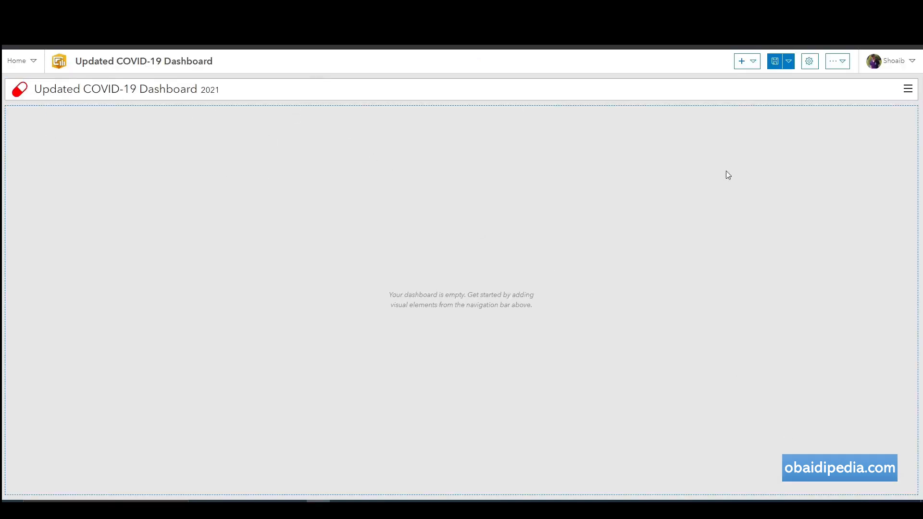
{"action": "left_click", "coordinate": [746, 61]}
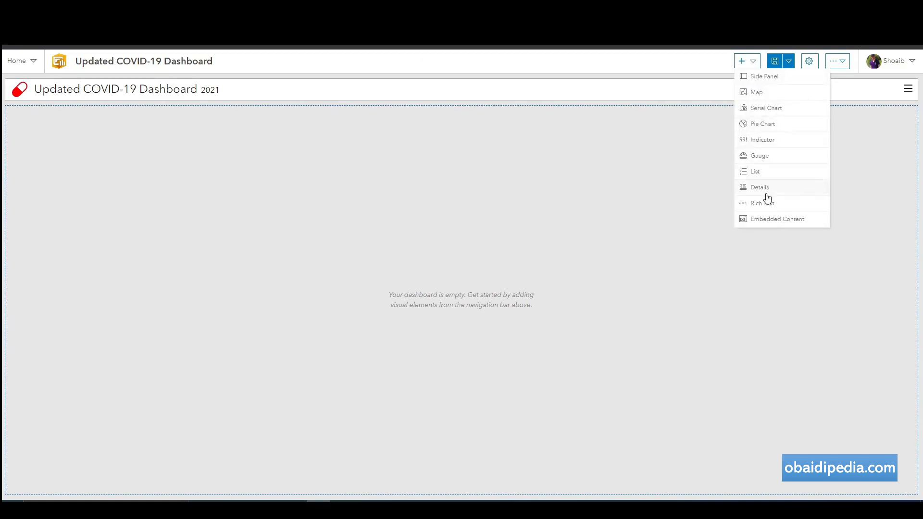
{"action": "left_click", "coordinate": [682, 147]}
{"action": "left_click", "coordinate": [751, 63]}
{"action": "left_click", "coordinate": [712, 116]}
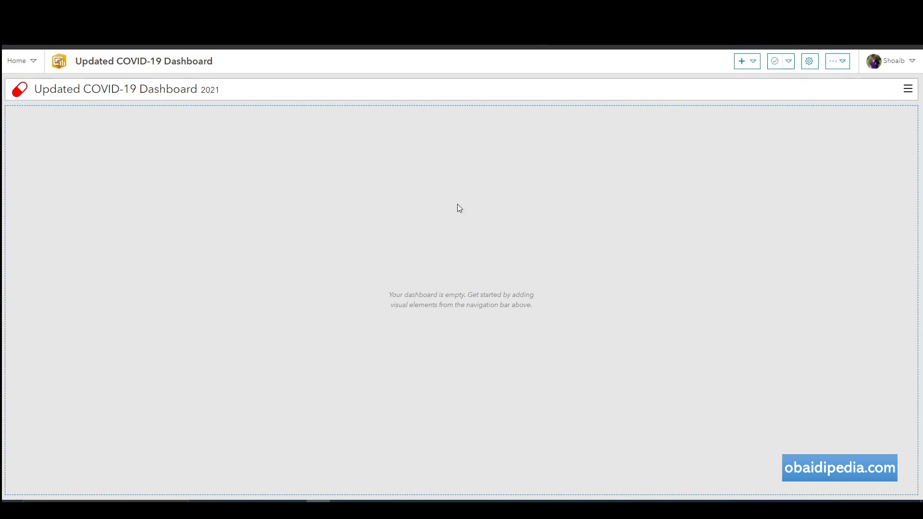
Save a copy of the dashboard as Updated COVID-19 Dashboard (copy).
{"action": "left_click", "coordinate": [789, 61]}
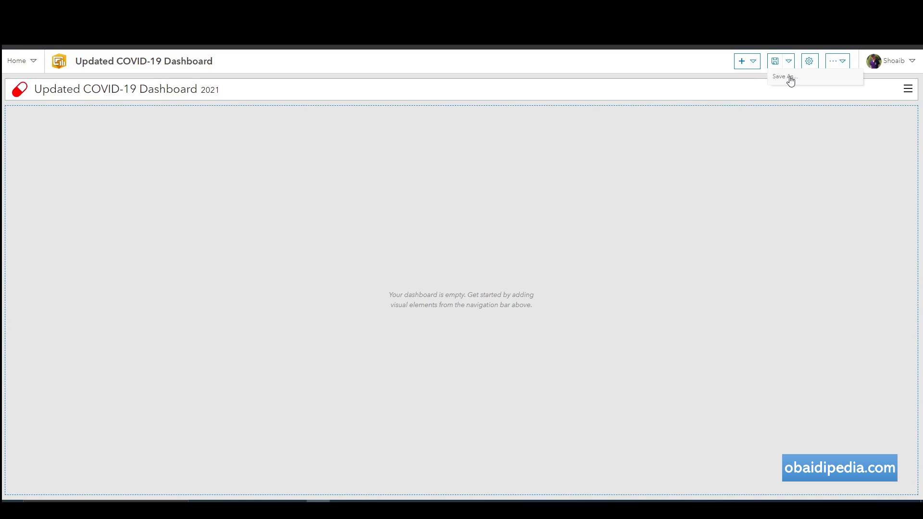
{"action": "left_click", "coordinate": [791, 81]}
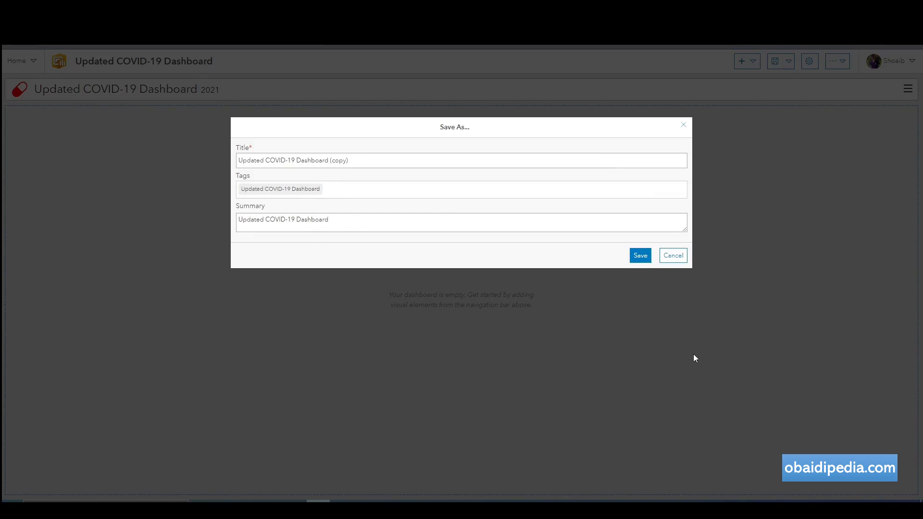
{"action": "left_click", "coordinate": [643, 257]}
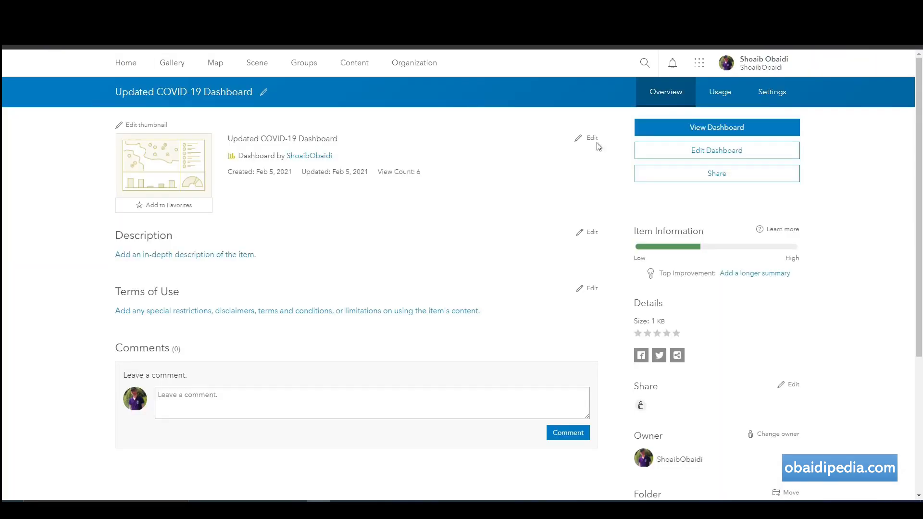
Delete the (copy) dashboard from the Dashboards gallery and reopen Updated COVID-19 Dashboard for editing.
{"action": "left_click", "coordinate": [702, 63]}
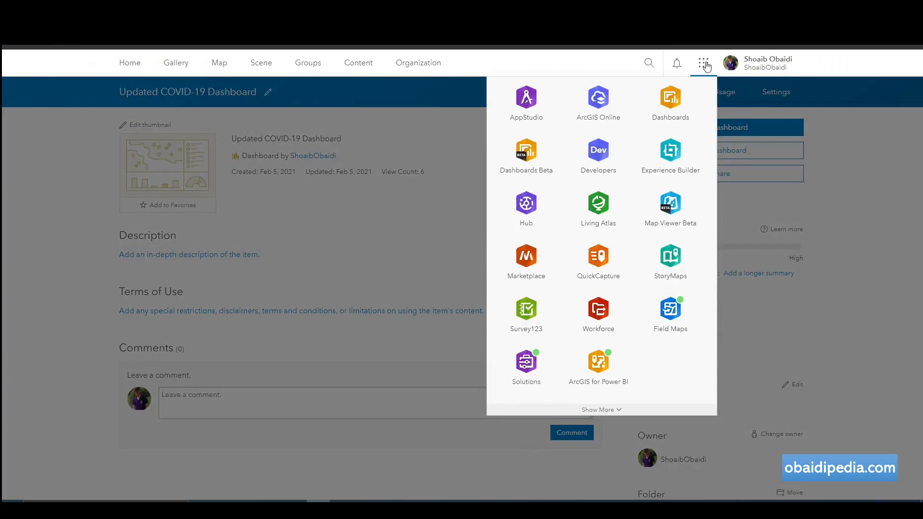
{"action": "left_click", "coordinate": [676, 107]}
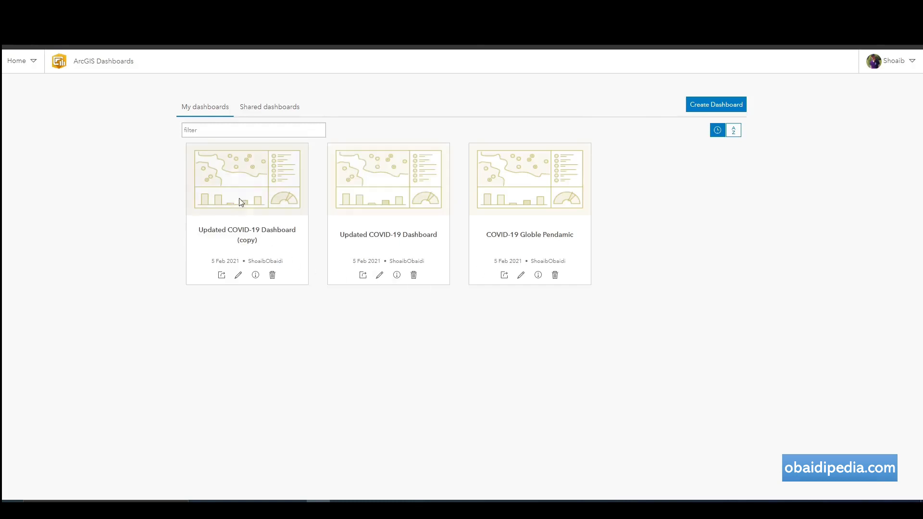
{"action": "mouse_move", "coordinate": [243, 203]}
{"action": "left_click", "coordinate": [272, 276]}
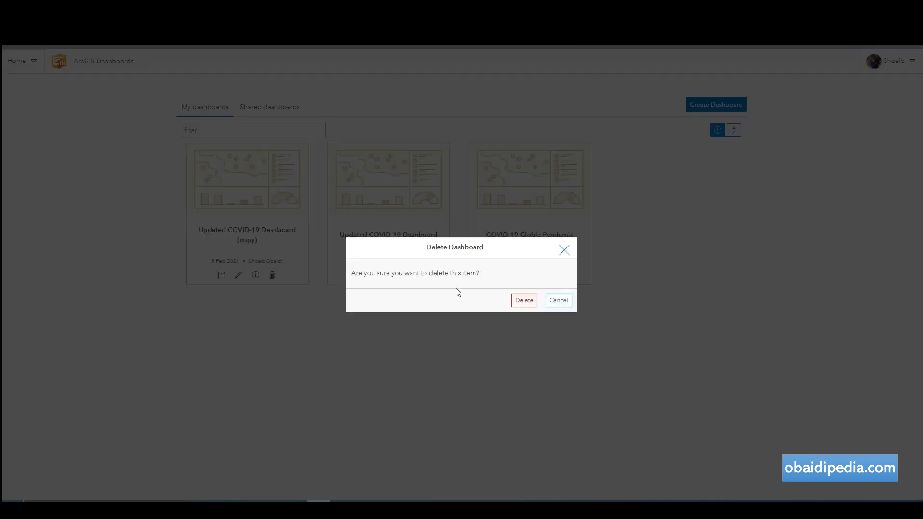
{"action": "left_click", "coordinate": [524, 301]}
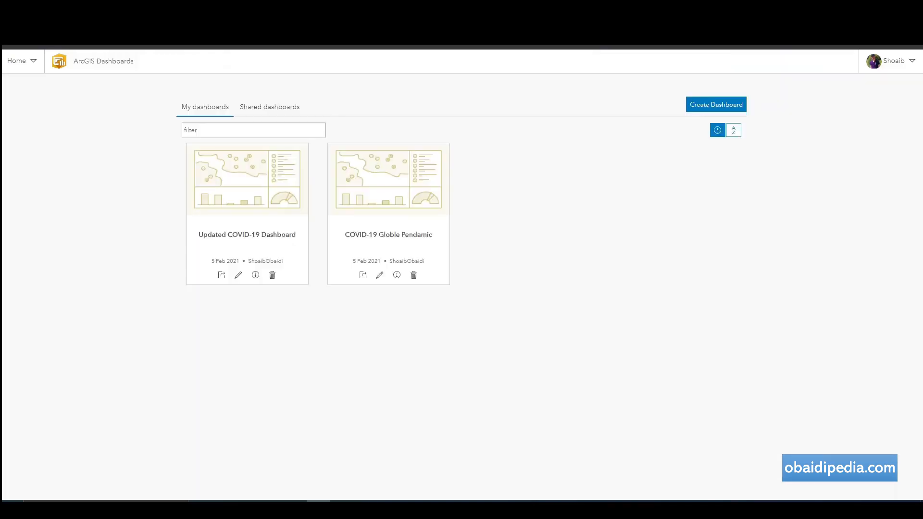
{"action": "mouse_move", "coordinate": [244, 180]}
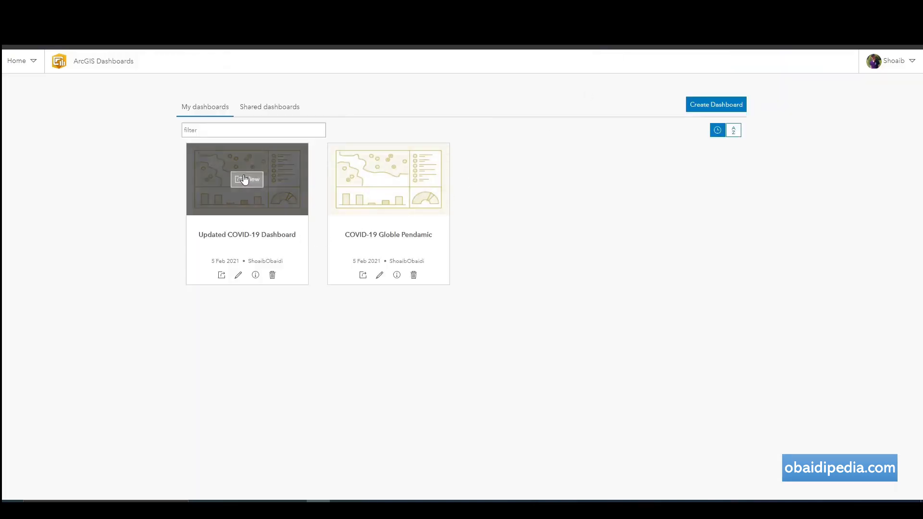
{"action": "left_click", "coordinate": [238, 275]}
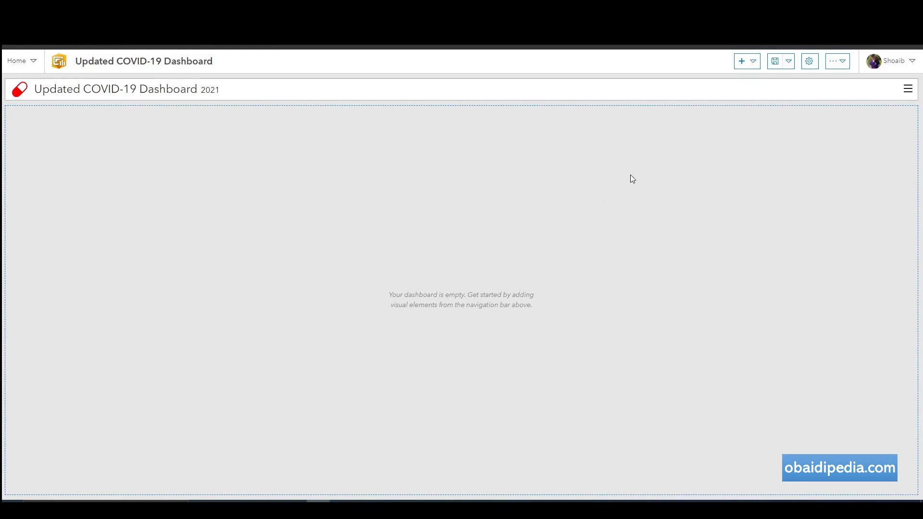
Switch the dashboard to the Dark theme with white text and apply the settings.
{"action": "left_click", "coordinate": [810, 62]}
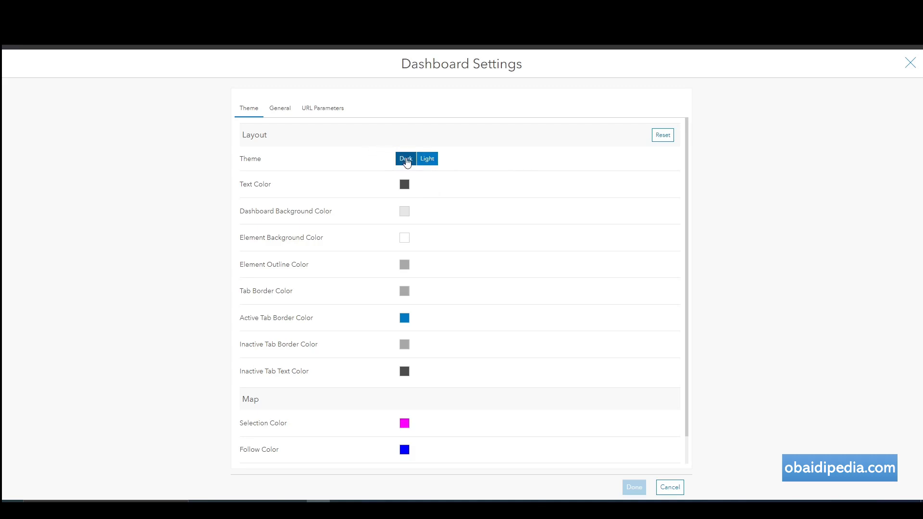
{"action": "left_click", "coordinate": [407, 161]}
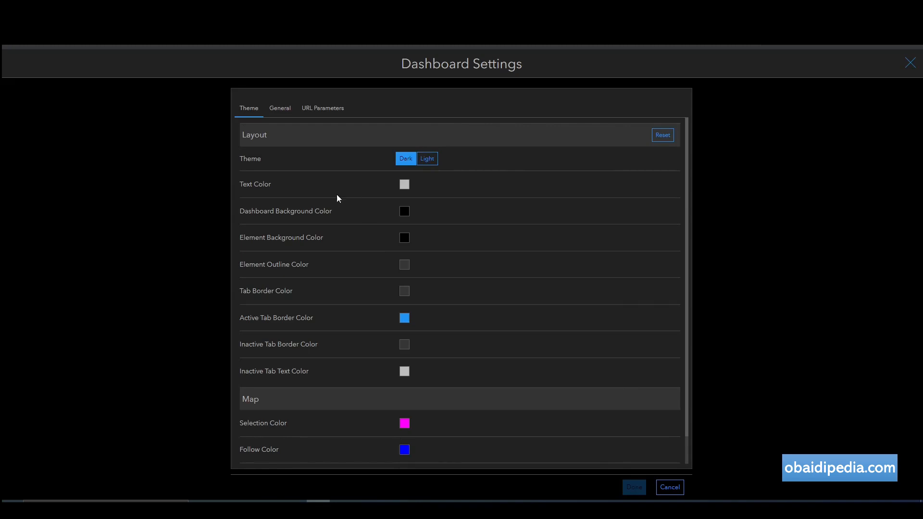
{"action": "left_click", "coordinate": [404, 185]}
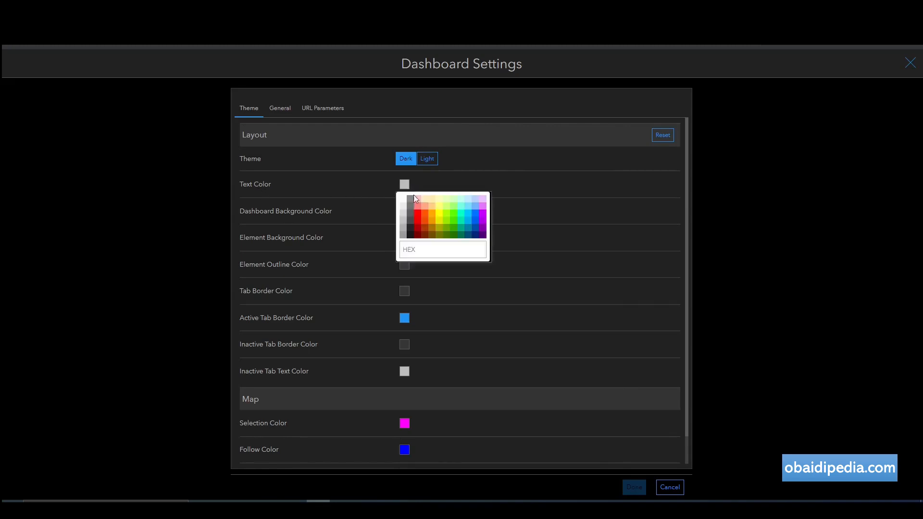
{"action": "left_click", "coordinate": [403, 198]}
{"action": "left_click", "coordinate": [545, 222]}
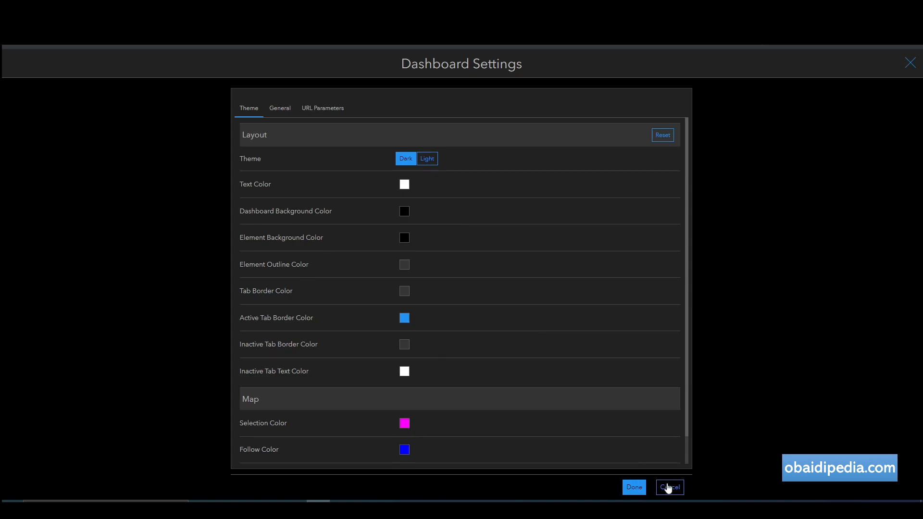
{"action": "left_click", "coordinate": [635, 487]}
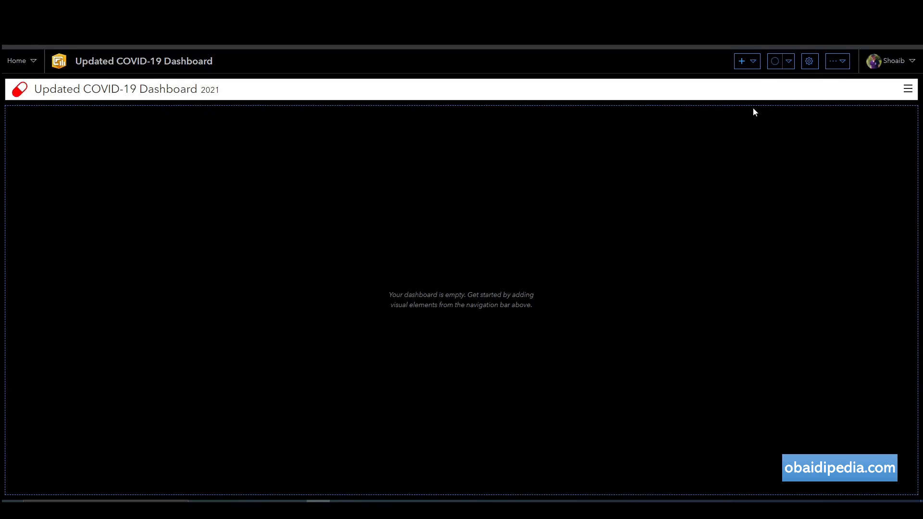
{"action": "left_click", "coordinate": [845, 62]}
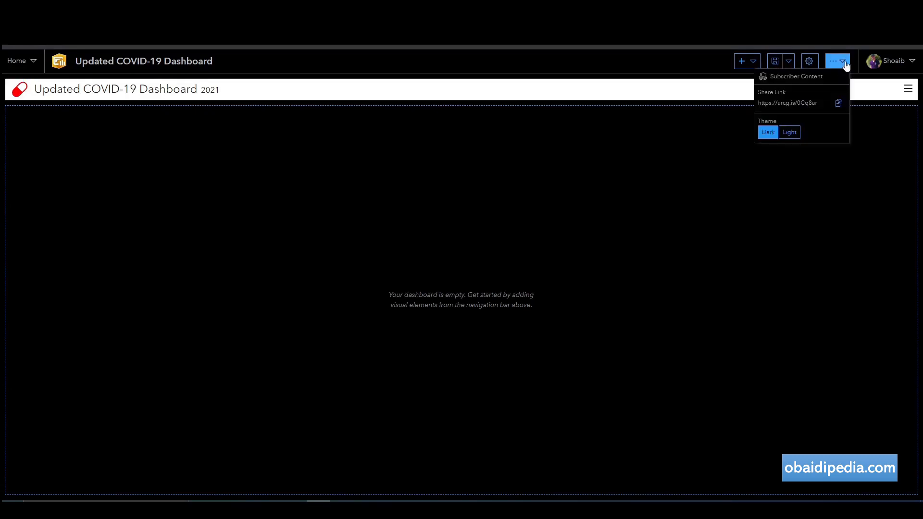
{"action": "left_click", "coordinate": [792, 133]}
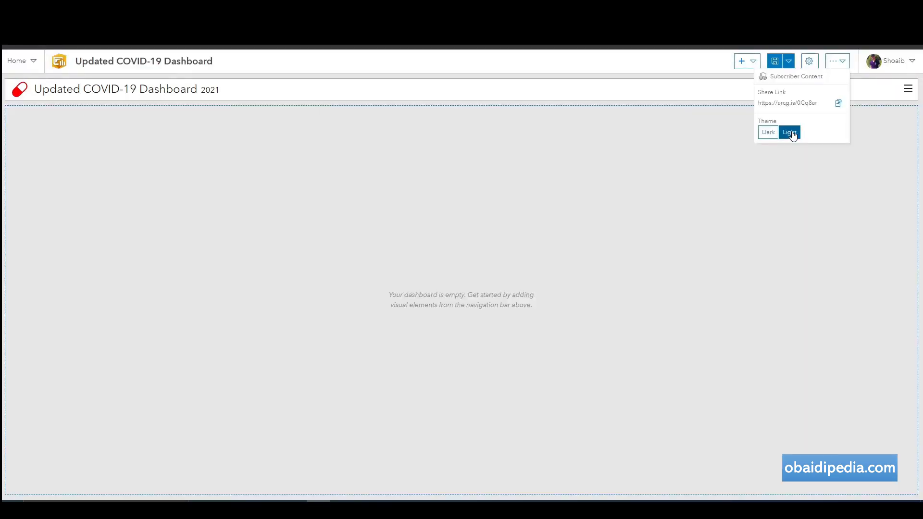
{"action": "left_click", "coordinate": [777, 130]}
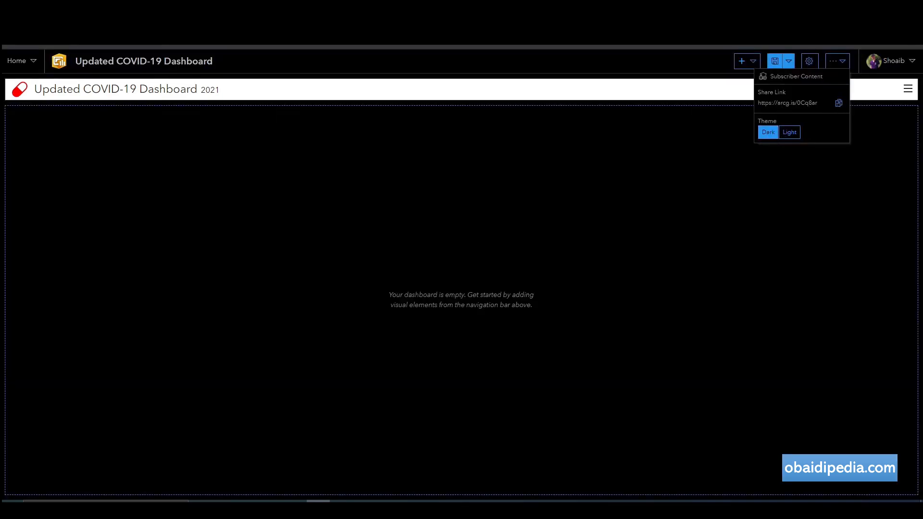
{"action": "left_click", "coordinate": [651, 133]}
{"action": "left_click", "coordinate": [837, 61]}
{"action": "key", "text": "ctrl+t"}
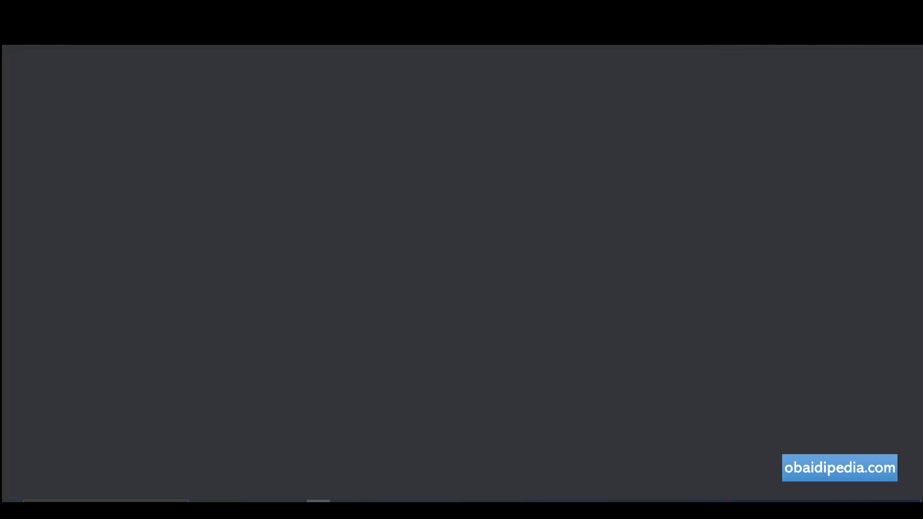
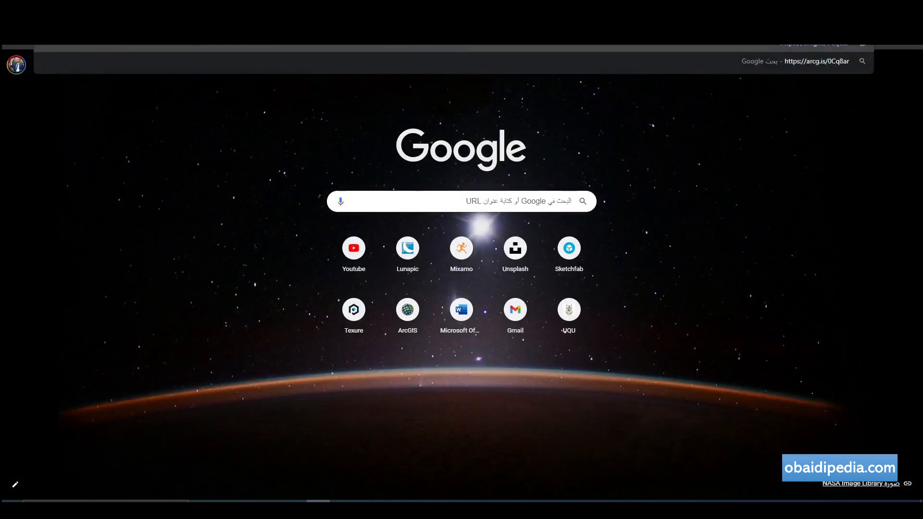
{"action": "key", "text": "Return"}
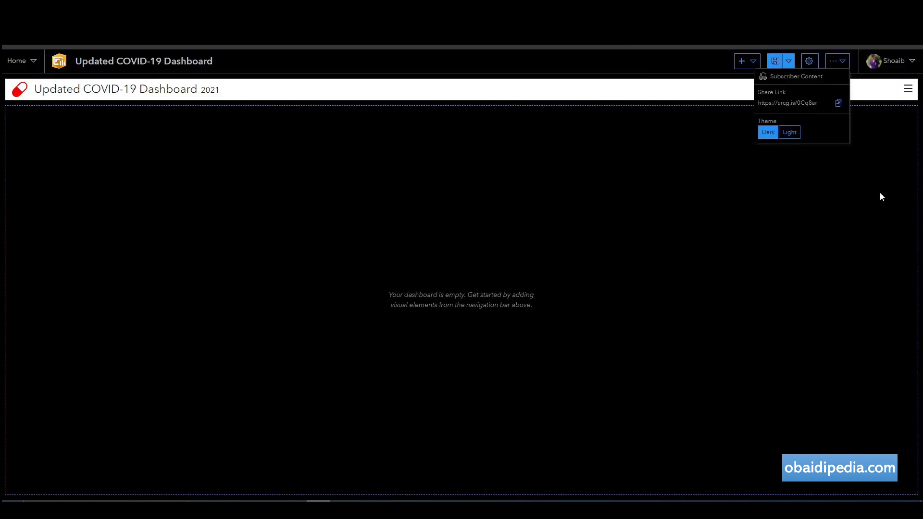
Close the sharing options, try adding a Map element, and dismiss the empty map picker.
{"action": "left_click", "coordinate": [880, 193]}
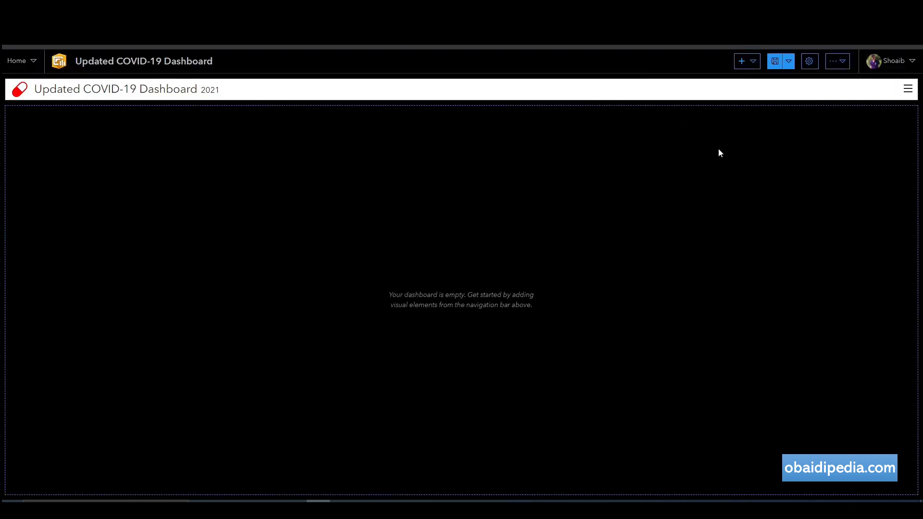
{"action": "left_click", "coordinate": [751, 61]}
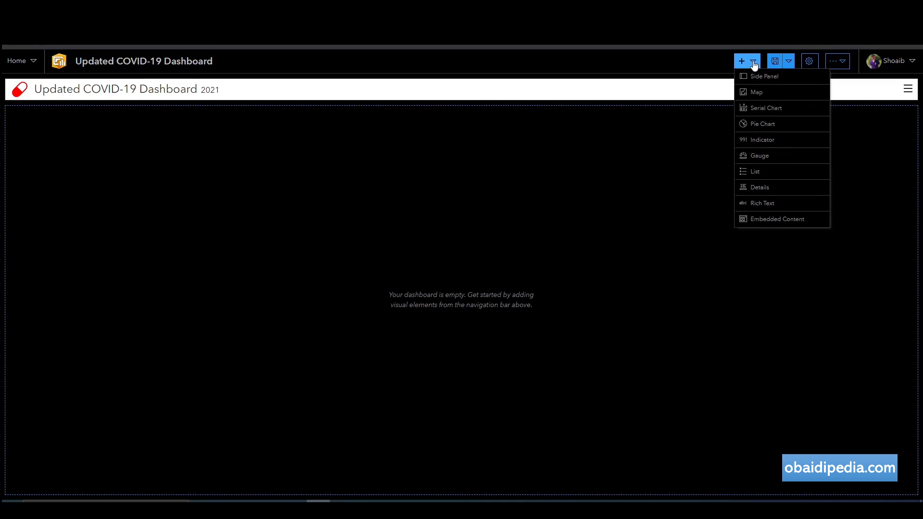
{"action": "left_click", "coordinate": [750, 93]}
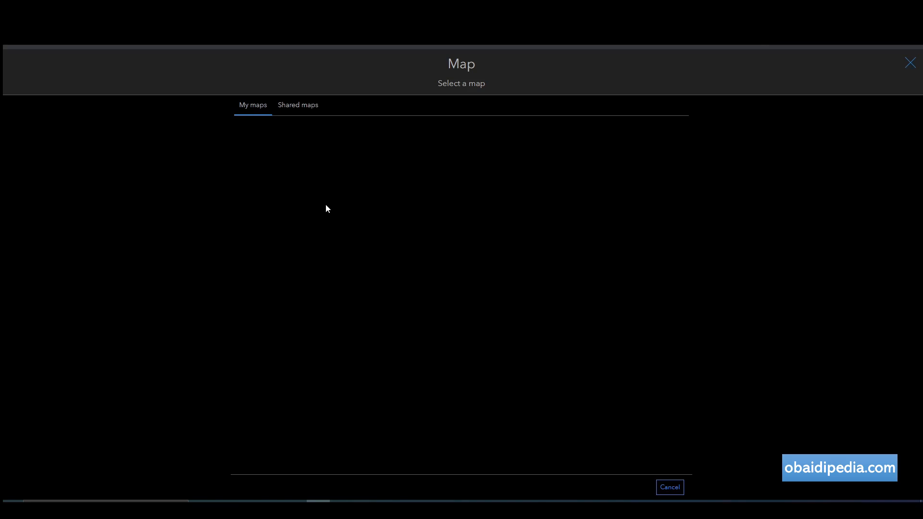
{"action": "left_click", "coordinate": [911, 63]}
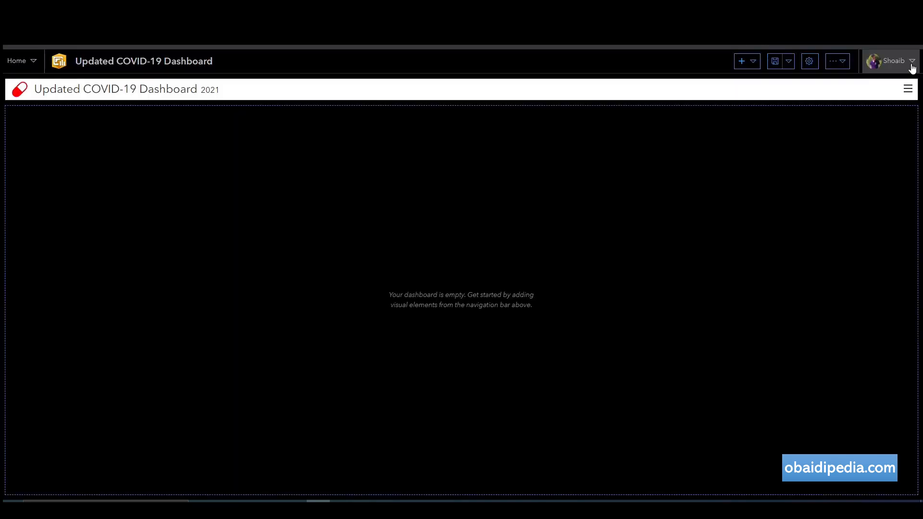
Go to My Content and start a new untitled map in Map Viewer.
{"action": "left_click", "coordinate": [20, 61]}
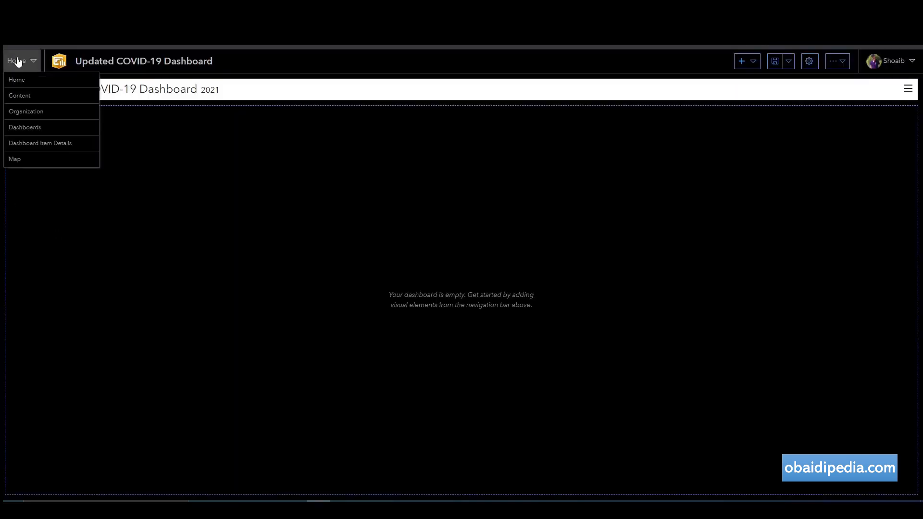
{"action": "left_click", "coordinate": [24, 98]}
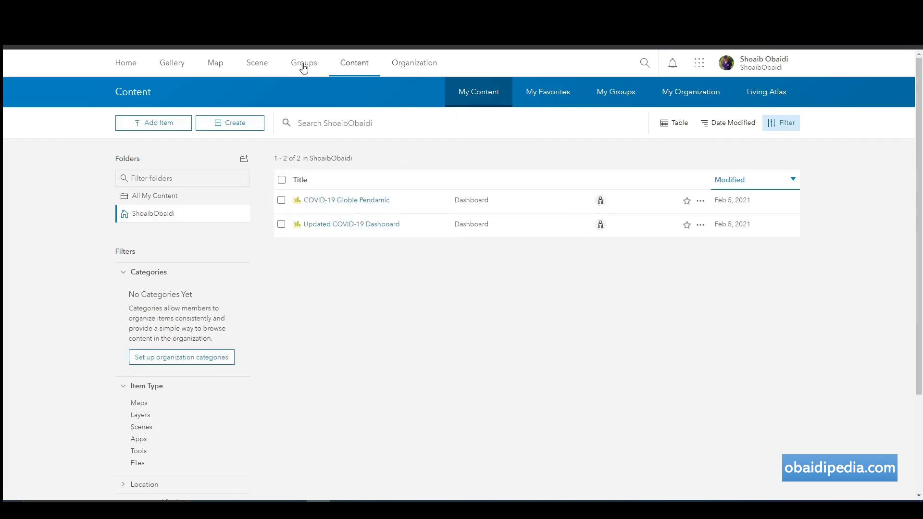
{"action": "left_click", "coordinate": [215, 66]}
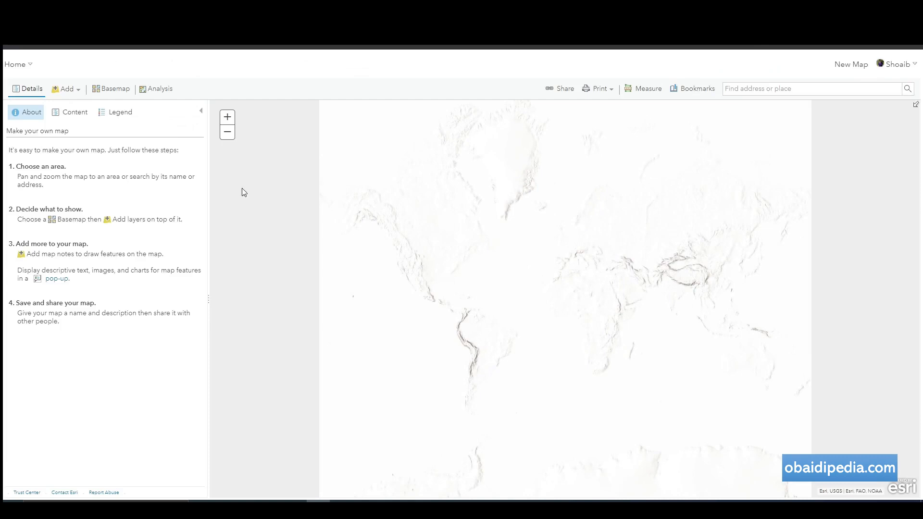
Show the Add menu's layer choices for the new My Map.
{"action": "left_click", "coordinate": [71, 91]}
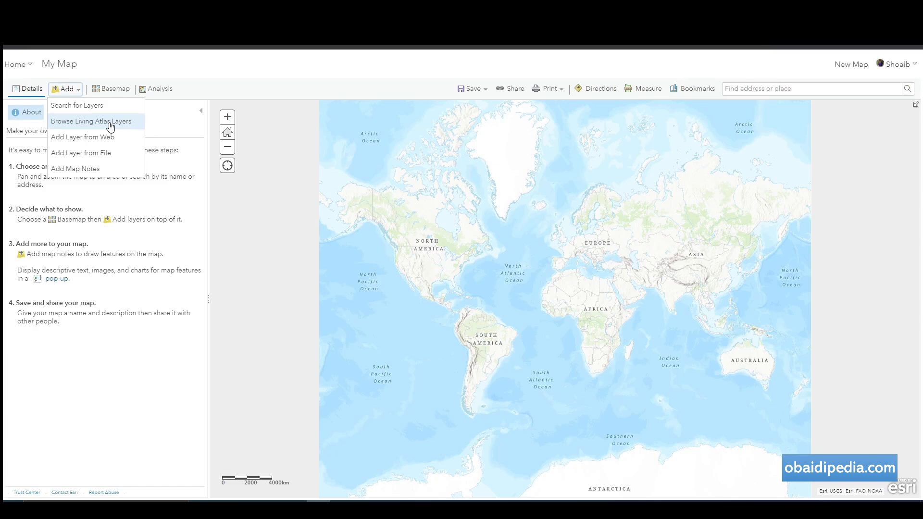
Search the Living Atlas layers for 'coronavirus covid 19 cases'.
{"action": "left_click", "coordinate": [104, 123]}
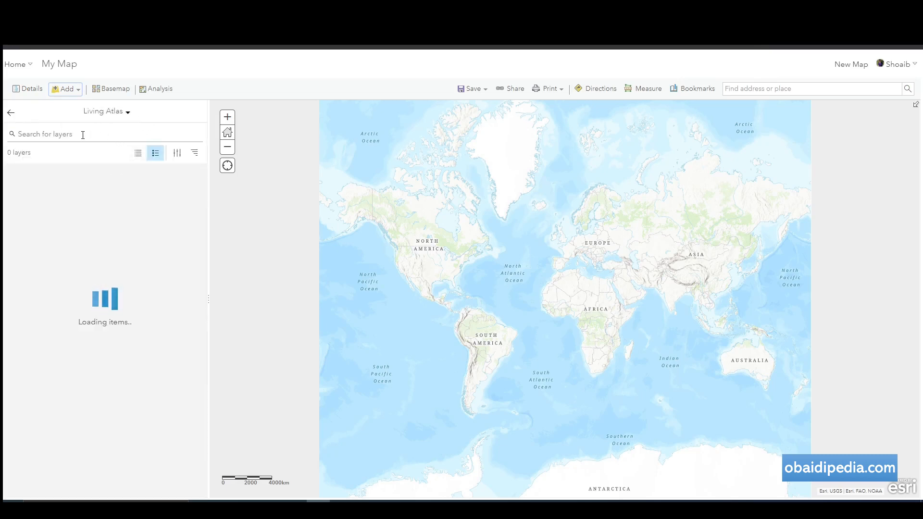
{"action": "left_click", "coordinate": [83, 135]}
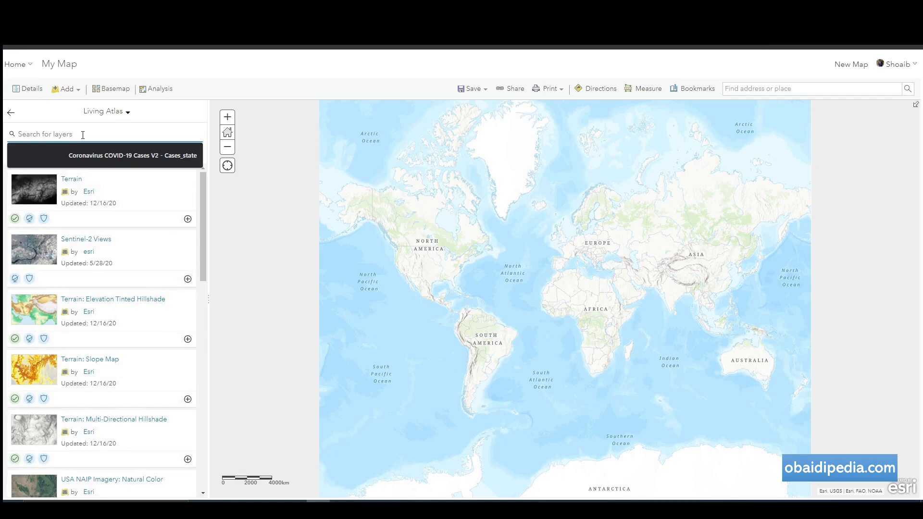
{"action": "type", "text": "coronav"}
{"action": "type", "text": "irus"}
{"action": "type", "text": " covid"}
{"action": "type", "text": " 20"}
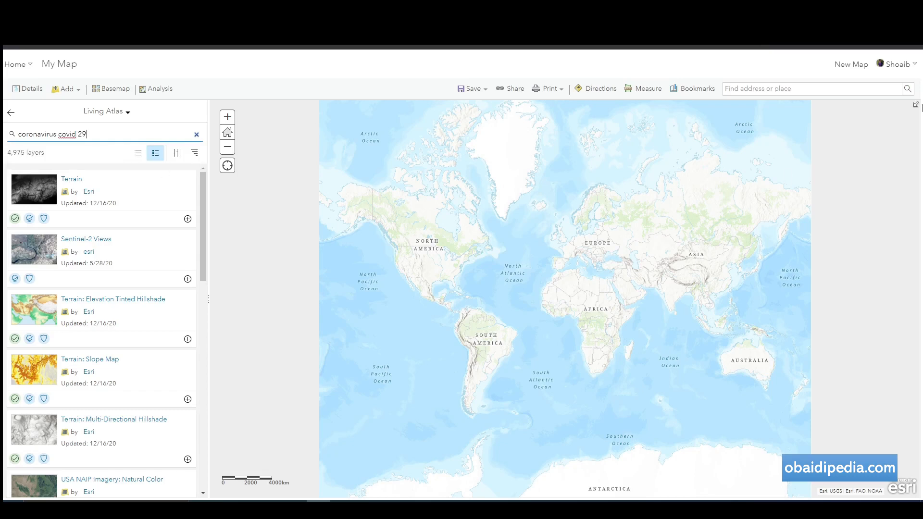
{"action": "key", "text": "BackSpace"}
{"action": "key", "text": "BackSpace"}
{"action": "key", "text": "BackSpace"}
{"action": "type", "text": "19 cases"}
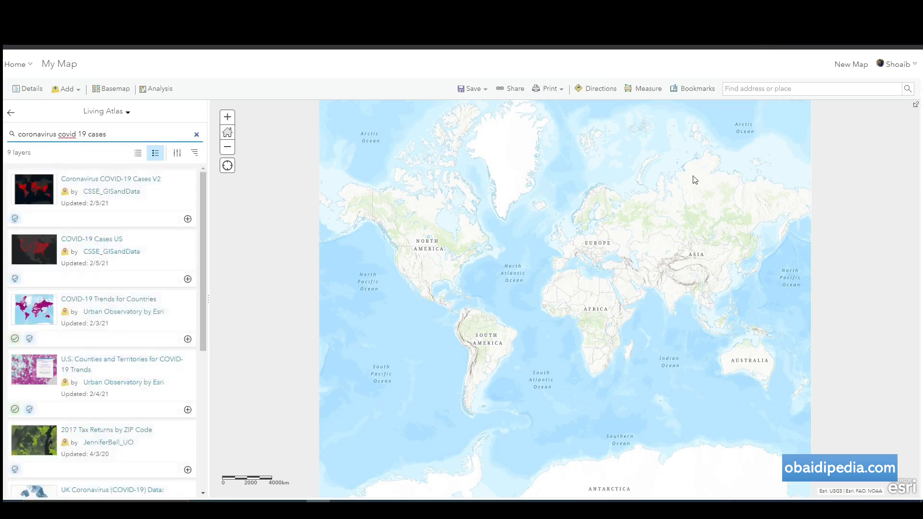
Add Coronavirus COVID-19 Cases V2 to the map and close the layer details.
{"action": "left_click", "coordinate": [123, 180]}
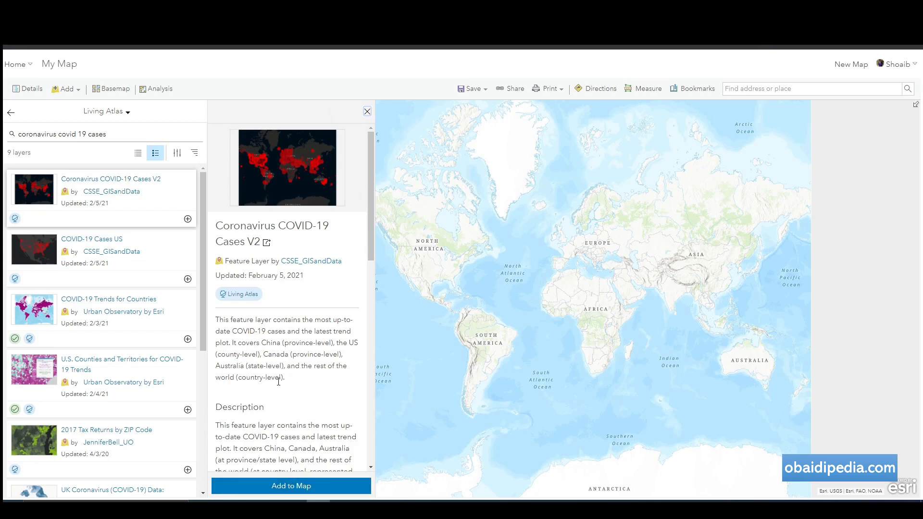
{"action": "left_click", "coordinate": [316, 486]}
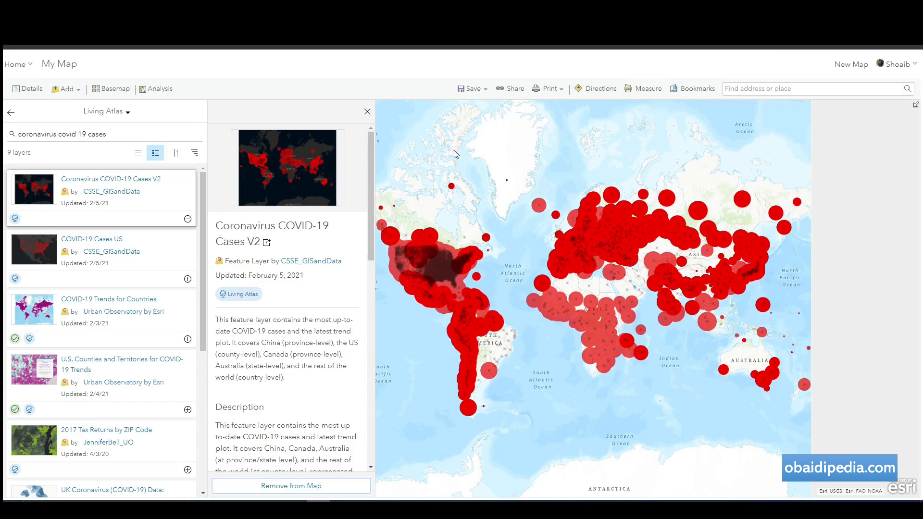
{"action": "left_click", "coordinate": [367, 112]}
{"action": "left_click", "coordinate": [11, 113]}
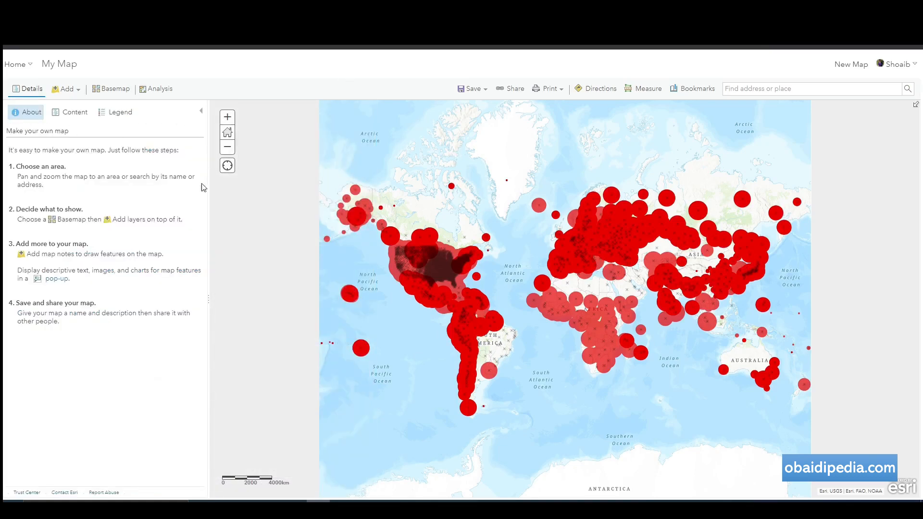
Show the layer list, pan to Colombia, and open the Meta case pop-up.
{"action": "left_click", "coordinate": [69, 112]}
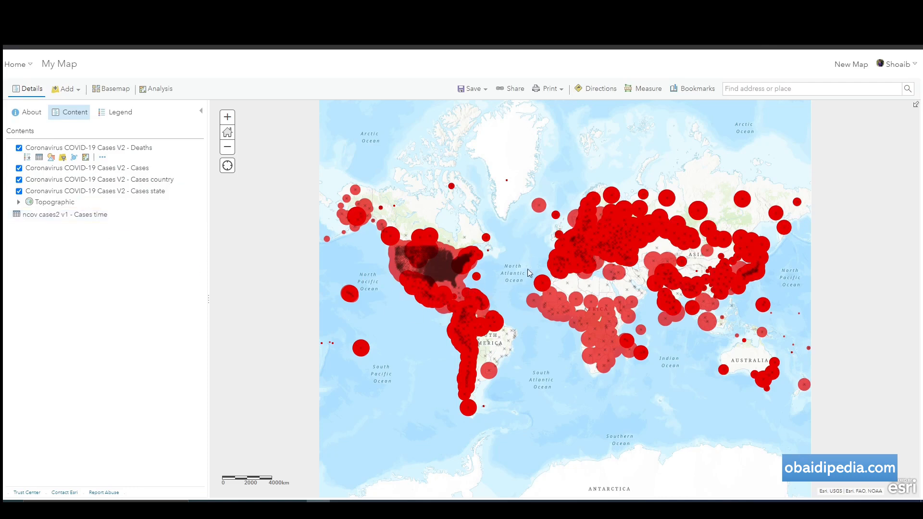
{"action": "scroll", "coordinate": [474, 263], "scroll_direction": "up", "scroll_amount": 2}
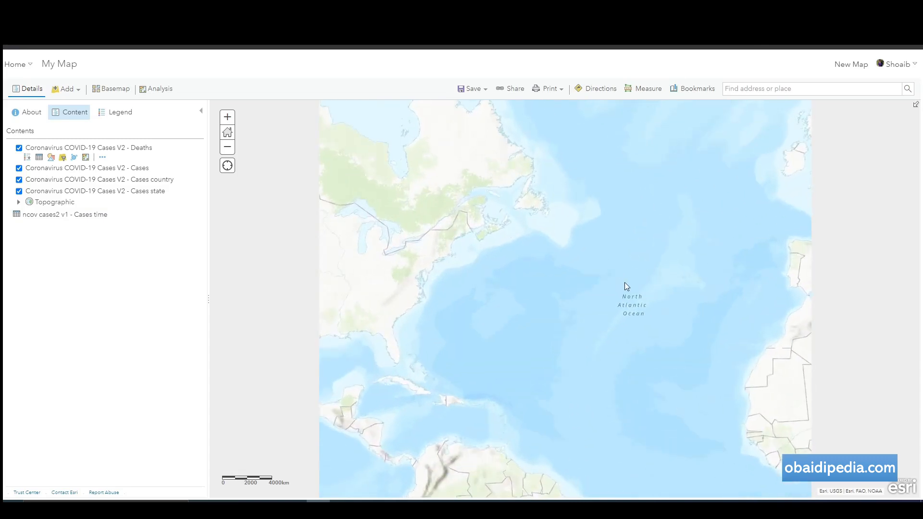
{"action": "left_click_drag", "start_coordinate": [670, 271], "coordinate": [444, 256]}
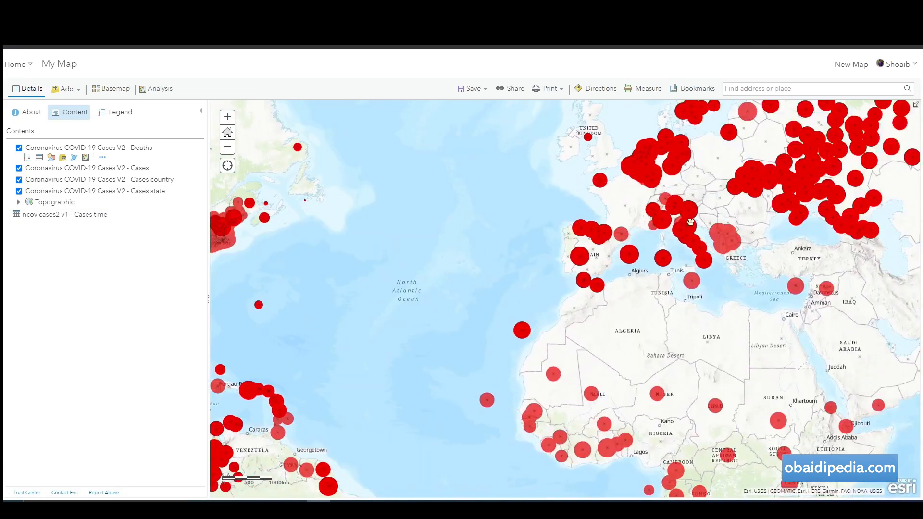
{"action": "left_click_drag", "start_coordinate": [691, 223], "coordinate": [724, 113]}
{"action": "left_click_drag", "start_coordinate": [642, 321], "coordinate": [650, 247]}
{"action": "left_click_drag", "start_coordinate": [368, 346], "coordinate": [493, 259]}
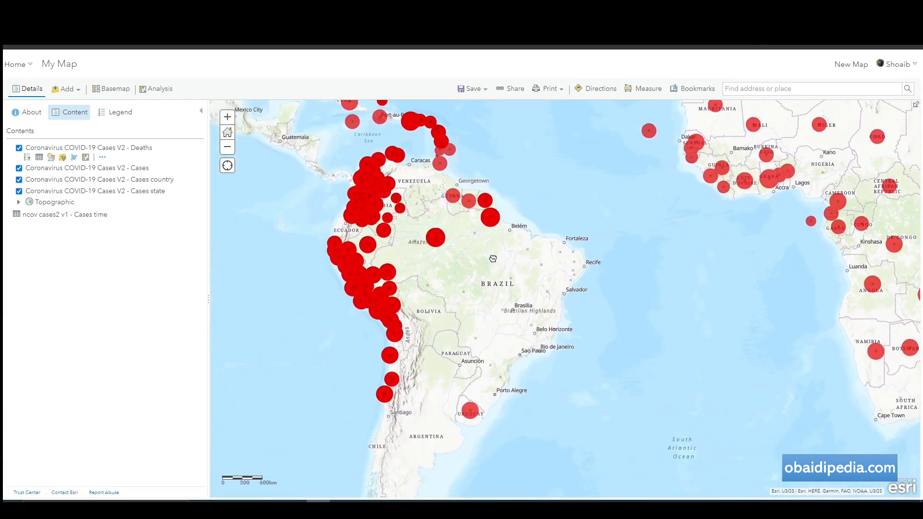
{"action": "scroll", "coordinate": [447, 302], "scroll_direction": "up", "scroll_amount": 2}
{"action": "left_click_drag", "start_coordinate": [427, 228], "coordinate": [514, 363]}
{"action": "left_click_drag", "start_coordinate": [459, 268], "coordinate": [546, 391]}
{"action": "left_click_drag", "start_coordinate": [451, 252], "coordinate": [560, 364]}
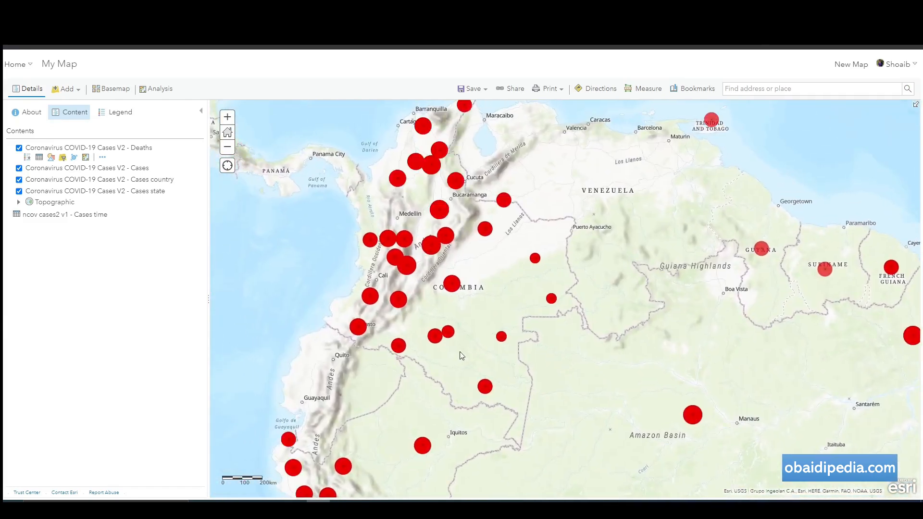
{"action": "left_click", "coordinate": [453, 290]}
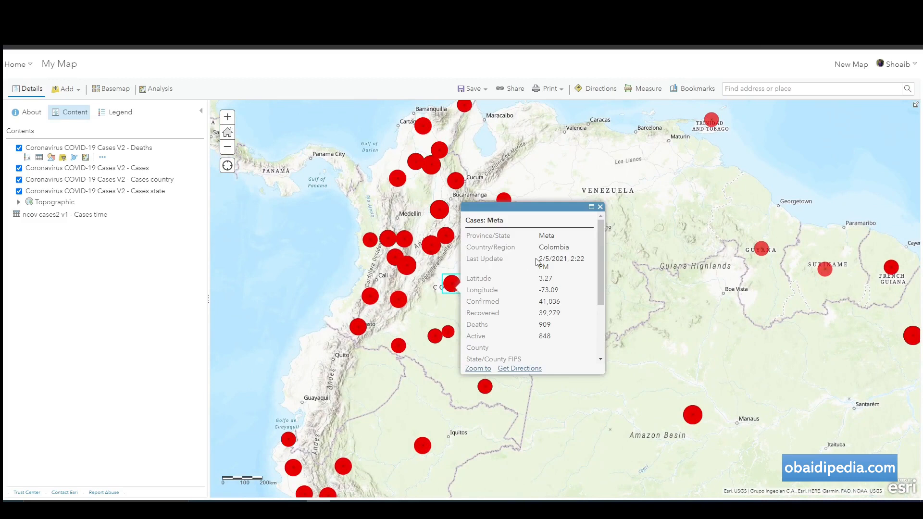
{"action": "scroll", "coordinate": [538, 259], "scroll_direction": "down", "scroll_amount": 2}
{"action": "scroll", "coordinate": [557, 279], "scroll_direction": "up", "scroll_amount": 2}
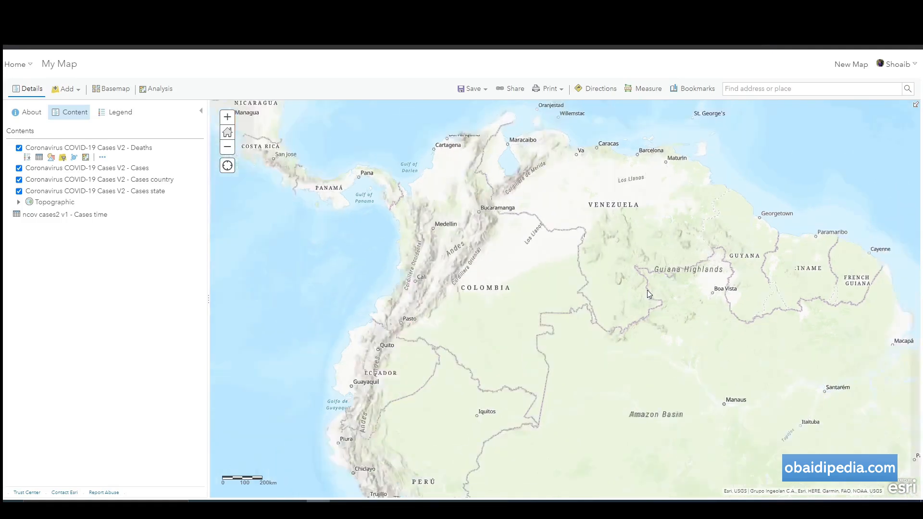
{"action": "scroll", "coordinate": [647, 290], "scroll_direction": "down", "scroll_amount": 2}
Pan to Central Asia and review Uzbekistan's Last Update, Confirmed and Deaths figures, then close.
{"action": "left_click_drag", "start_coordinate": [685, 292], "coordinate": [647, 388]}
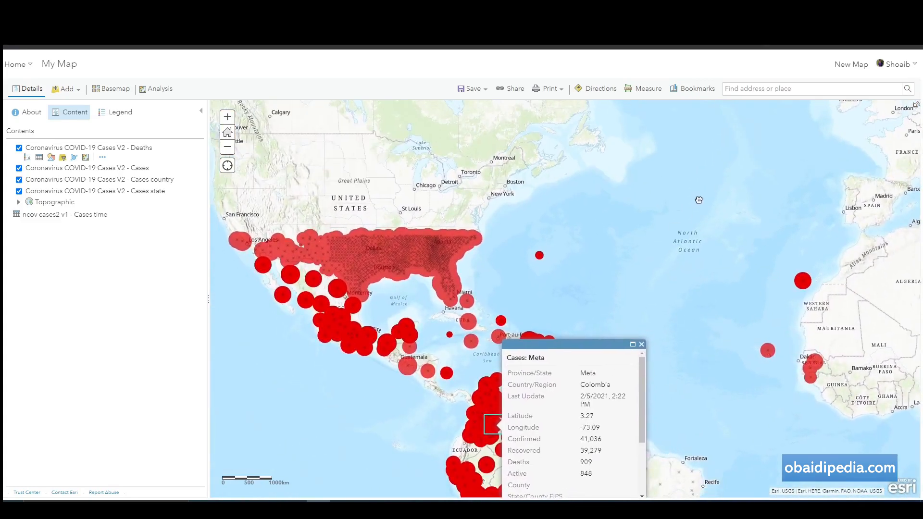
{"action": "left_click_drag", "start_coordinate": [684, 257], "coordinate": [572, 312]}
{"action": "left_click_drag", "start_coordinate": [620, 243], "coordinate": [330, 242]}
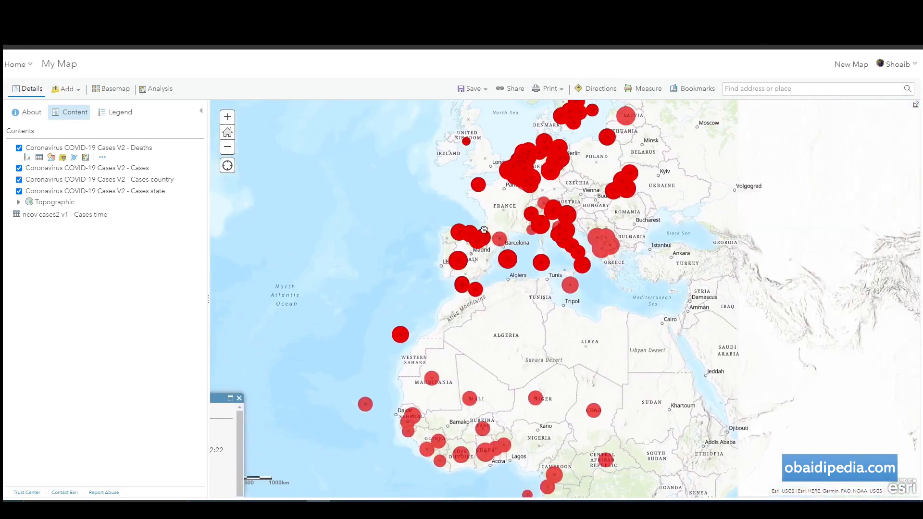
{"action": "left_click_drag", "start_coordinate": [715, 263], "coordinate": [572, 184]}
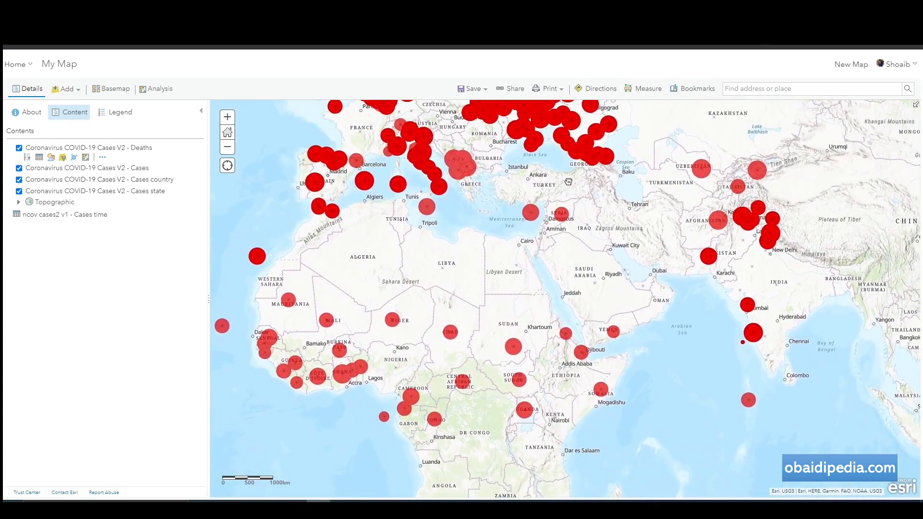
{"action": "left_click_drag", "start_coordinate": [625, 243], "coordinate": [629, 107]}
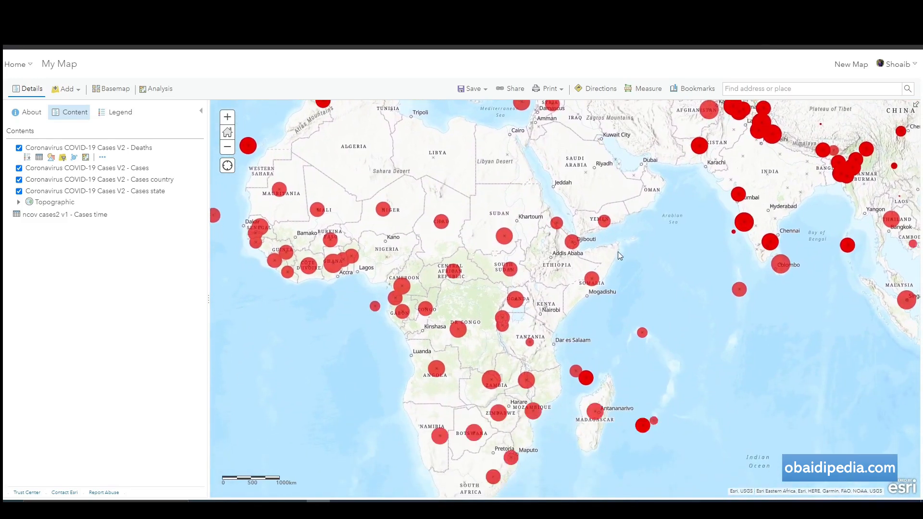
{"action": "left_click_drag", "start_coordinate": [639, 223], "coordinate": [588, 225]}
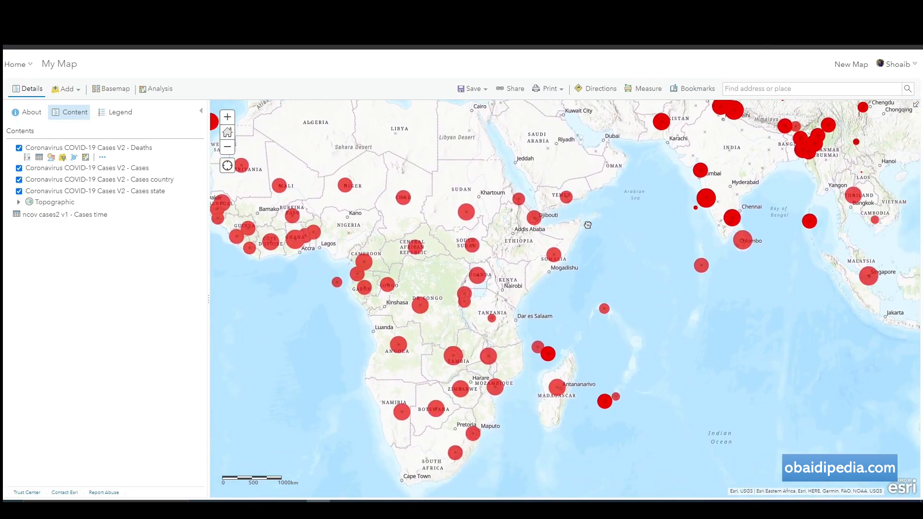
{"action": "scroll", "coordinate": [682, 223], "scroll_direction": "up", "scroll_amount": 1}
{"action": "left_click_drag", "start_coordinate": [674, 239], "coordinate": [651, 480]}
{"action": "left_click_drag", "start_coordinate": [588, 156], "coordinate": [583, 255]}
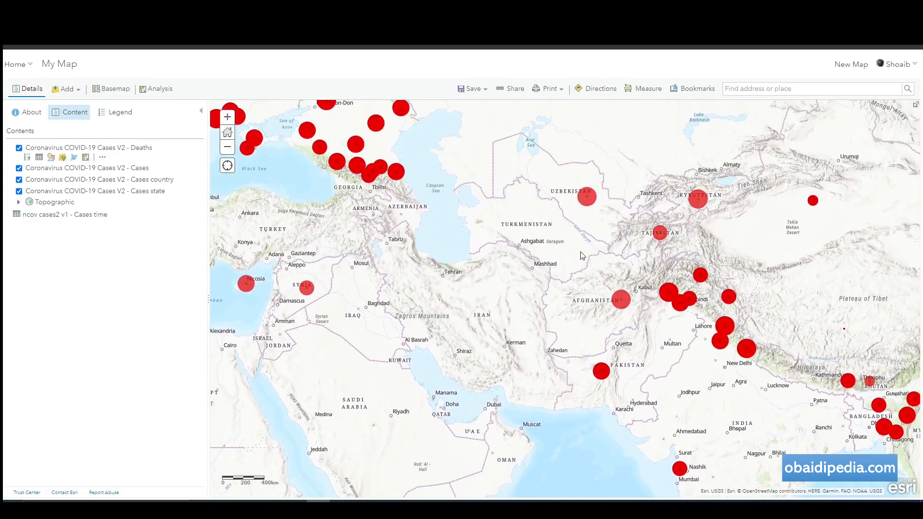
{"action": "left_click", "coordinate": [582, 201]}
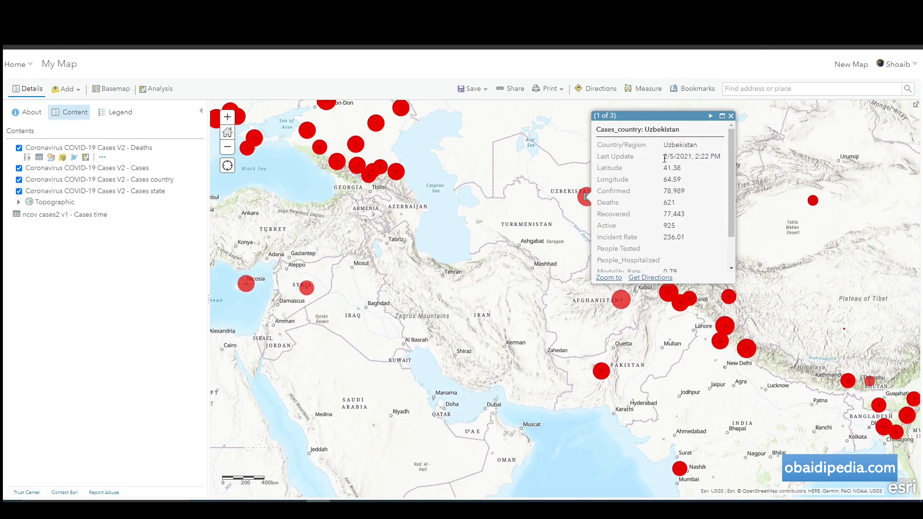
{"action": "left_click_drag", "start_coordinate": [665, 158], "coordinate": [716, 160]}
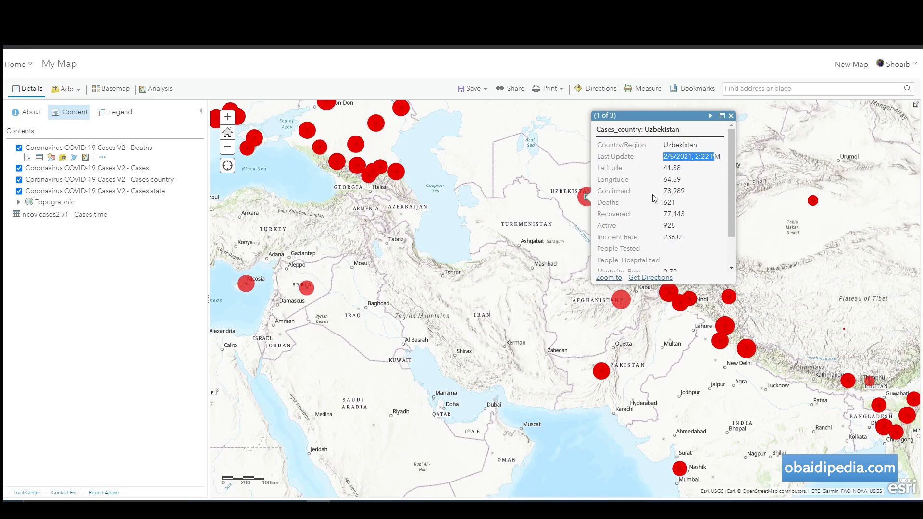
{"action": "left_click_drag", "start_coordinate": [664, 192], "coordinate": [682, 230]}
{"action": "left_click", "coordinate": [669, 213]}
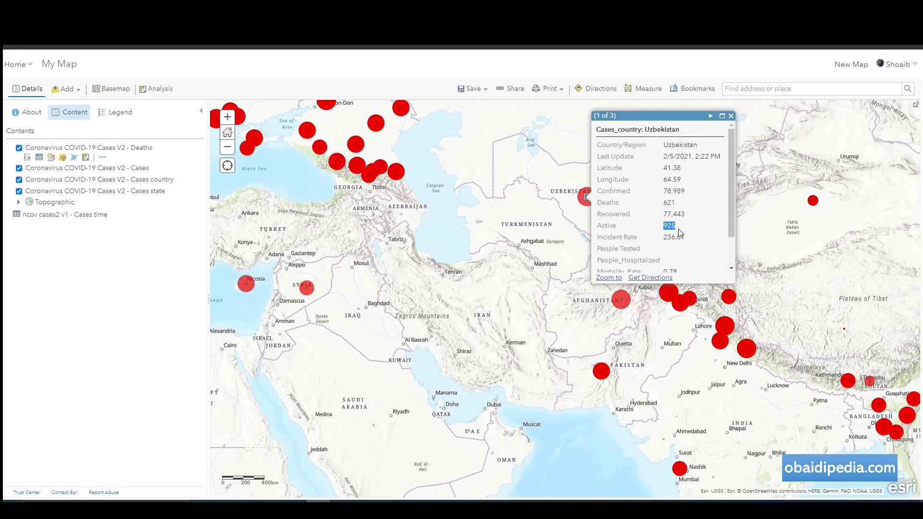
{"action": "scroll", "coordinate": [674, 234], "scroll_direction": "down", "scroll_amount": 1}
{"action": "scroll", "coordinate": [675, 235], "scroll_direction": "up", "scroll_amount": 1}
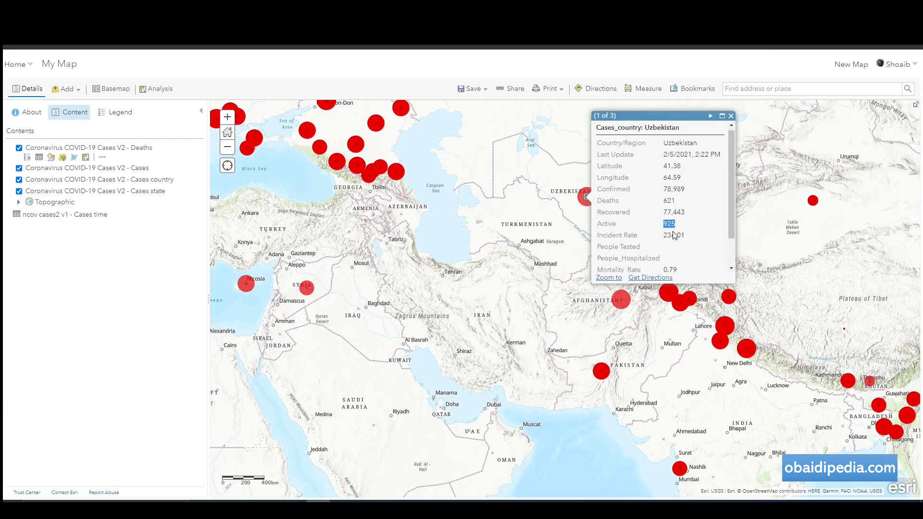
{"action": "left_click", "coordinate": [731, 116]}
Zoom out and bring up the basemap gallery.
{"action": "scroll", "coordinate": [731, 277], "scroll_direction": "down", "scroll_amount": 1}
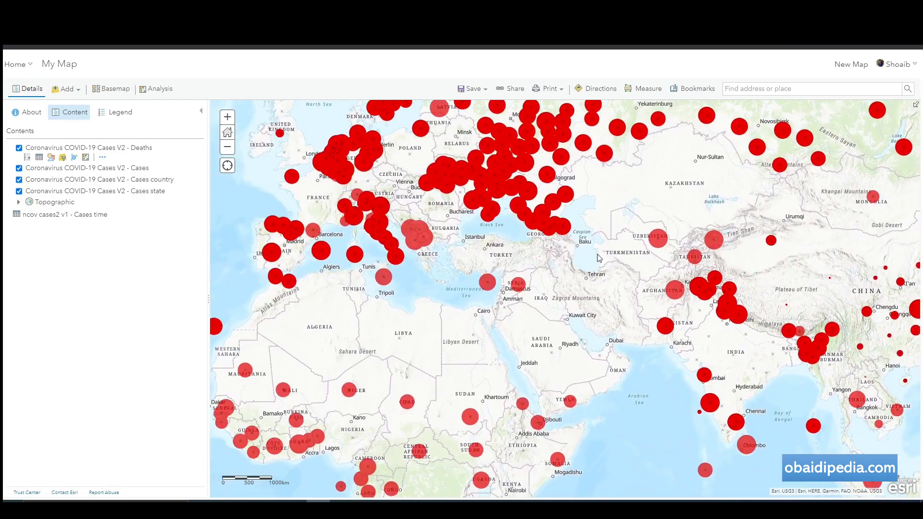
{"action": "scroll", "coordinate": [602, 227], "scroll_direction": "down", "scroll_amount": 1}
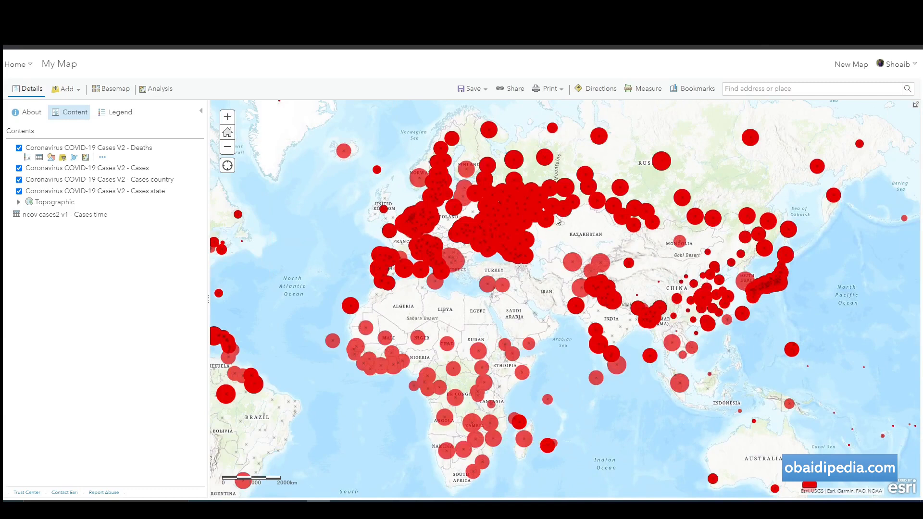
{"action": "left_click", "coordinate": [110, 89]}
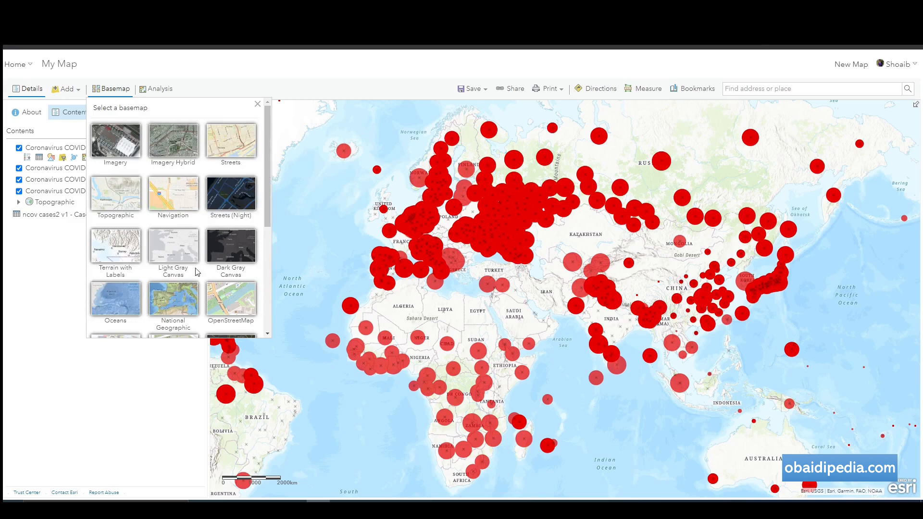
Switch the basemap to Streets (Night) and pan the map to bring northern Russia into view.
{"action": "left_click", "coordinate": [232, 195]}
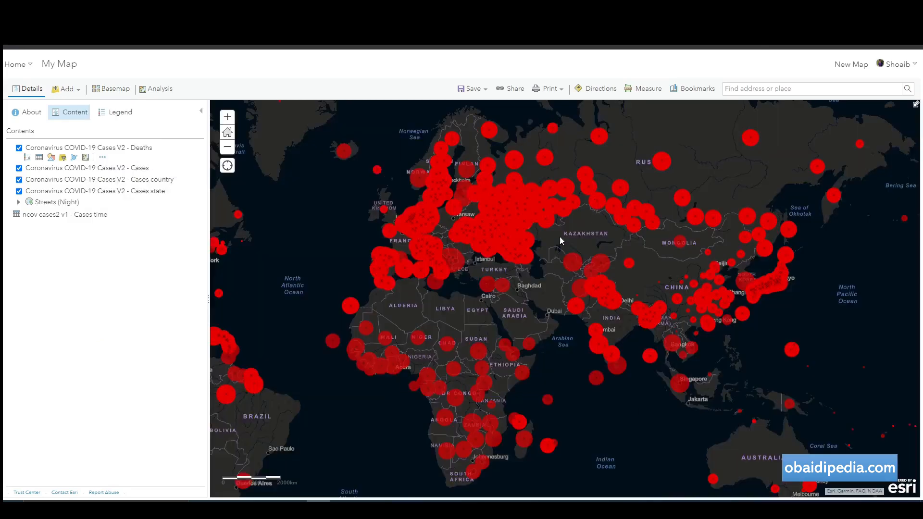
{"action": "left_click_drag", "start_coordinate": [610, 238], "coordinate": [640, 251]}
{"action": "left_click_drag", "start_coordinate": [346, 198], "coordinate": [300, 223]}
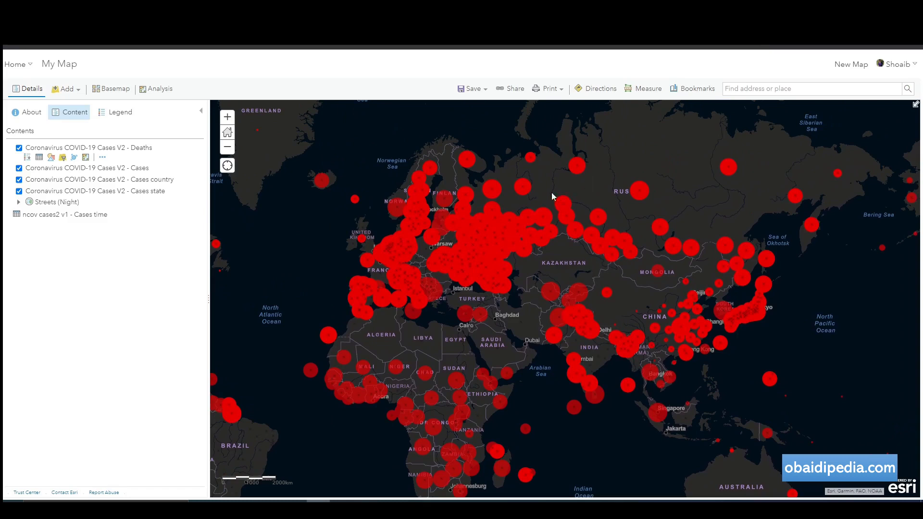
{"action": "left_click_drag", "start_coordinate": [649, 225], "coordinate": [602, 270]}
Review the case pop-ups for Krasnoyarsk Krai and Alaska, closing each one afterwards.
{"action": "left_click", "coordinate": [594, 239]}
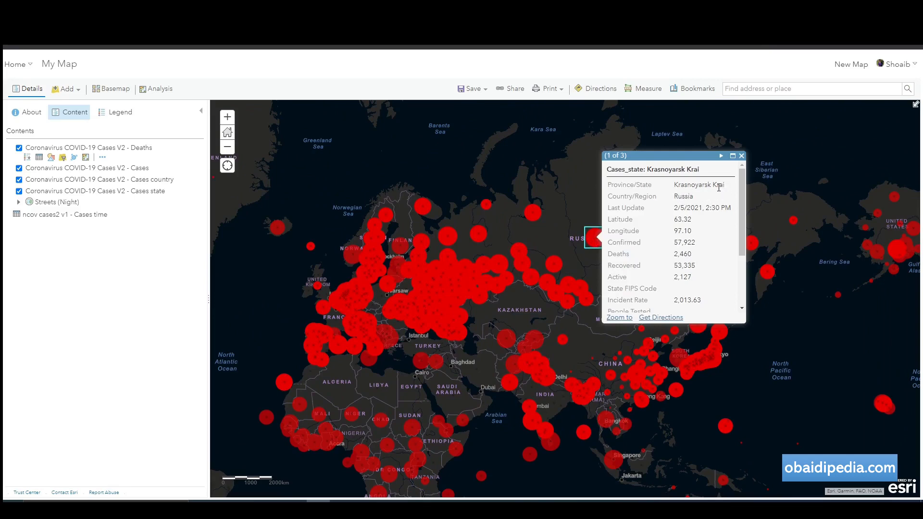
{"action": "left_click", "coordinate": [742, 160]}
{"action": "left_click_drag", "start_coordinate": [721, 226], "coordinate": [453, 286]}
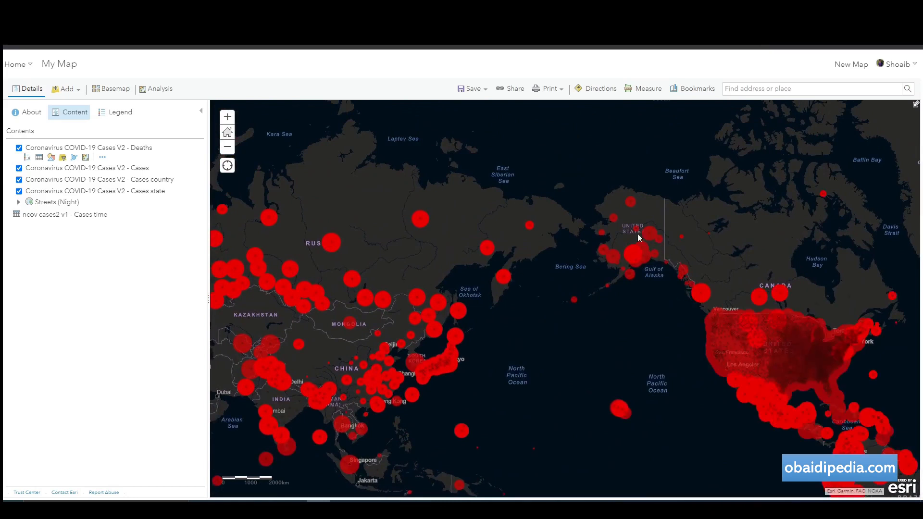
{"action": "left_click", "coordinate": [655, 234]}
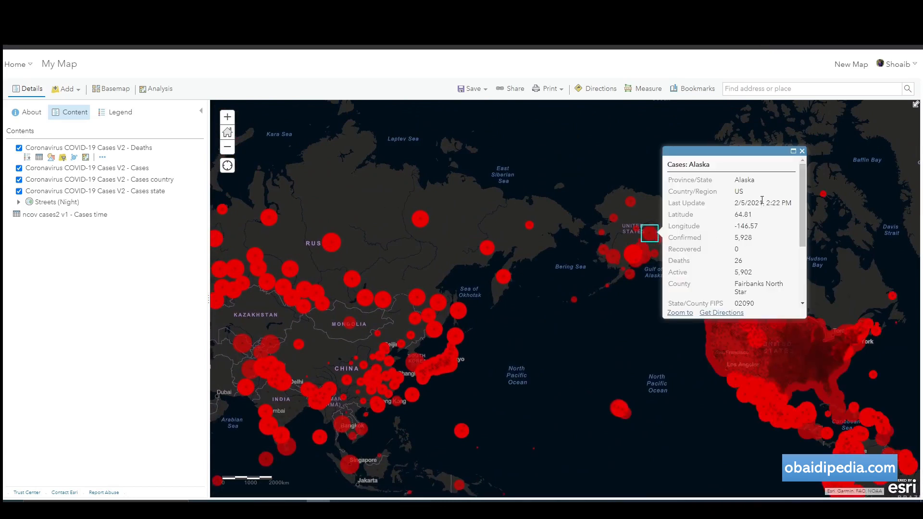
{"action": "scroll", "coordinate": [749, 246], "scroll_direction": "down", "scroll_amount": 3}
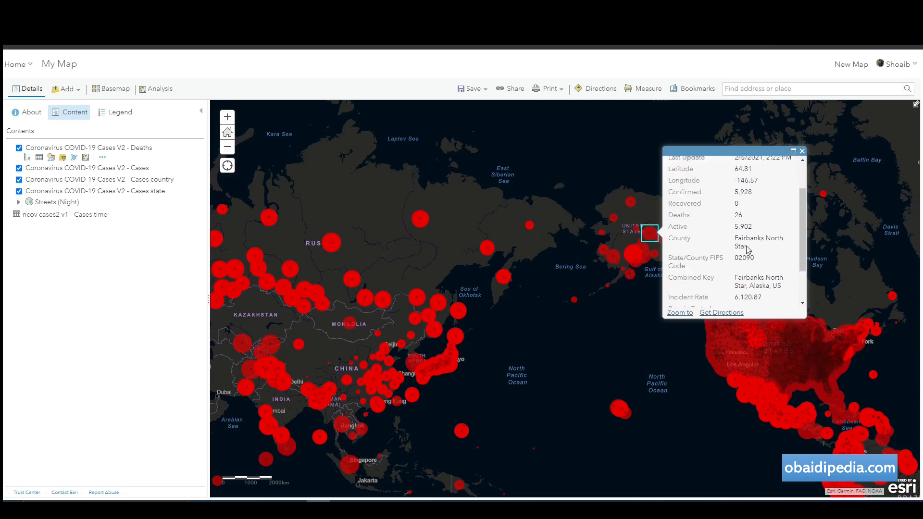
{"action": "scroll", "coordinate": [743, 270], "scroll_direction": "down", "scroll_amount": 1}
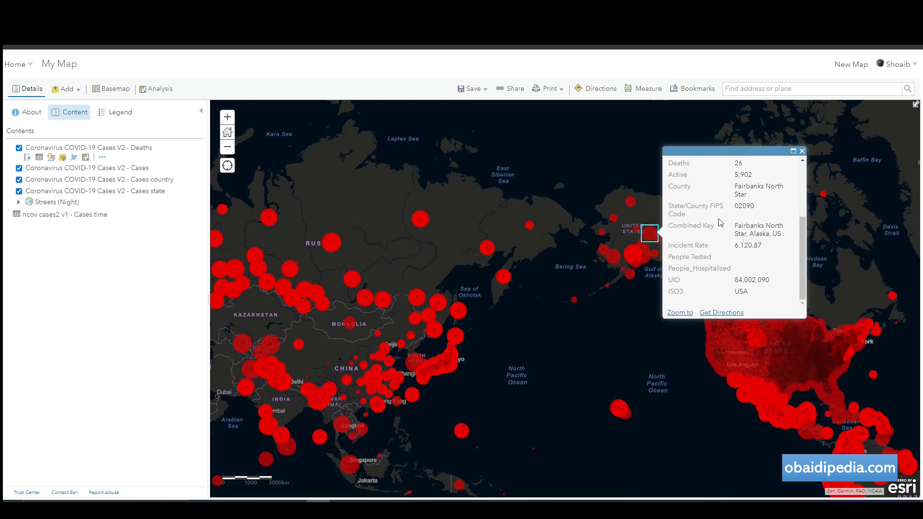
{"action": "scroll", "coordinate": [721, 216], "scroll_direction": "up", "scroll_amount": 4}
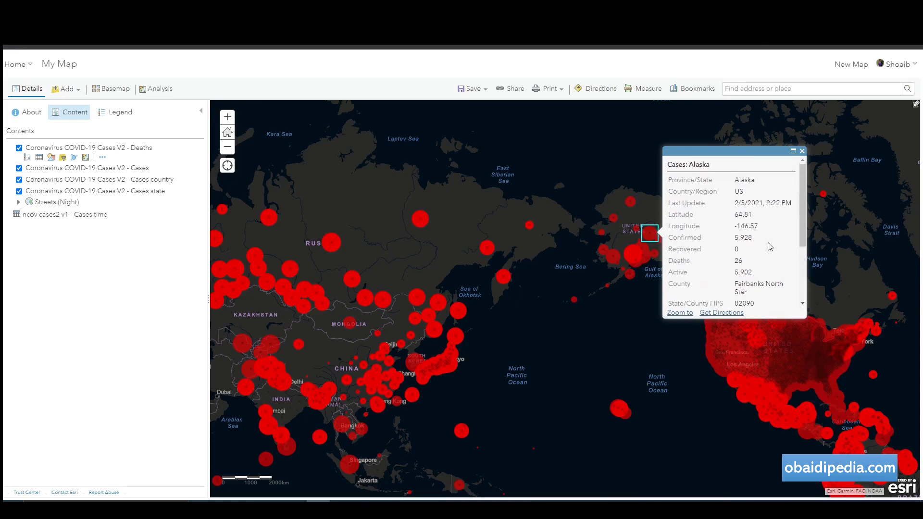
{"action": "left_click", "coordinate": [802, 151]}
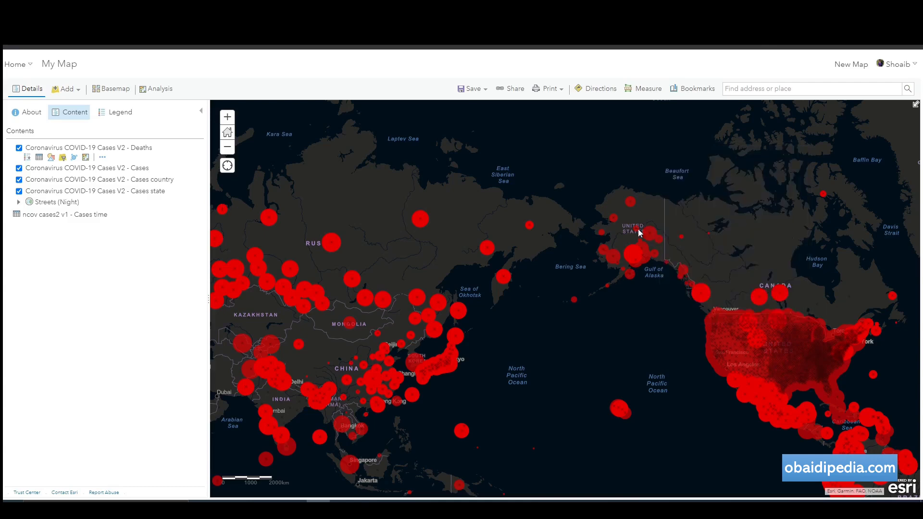
Zoom out and pan the world map across toward India.
{"action": "left_click_drag", "start_coordinate": [459, 255], "coordinate": [866, 166]}
{"action": "scroll", "coordinate": [568, 252], "scroll_direction": "down", "scroll_amount": 1}
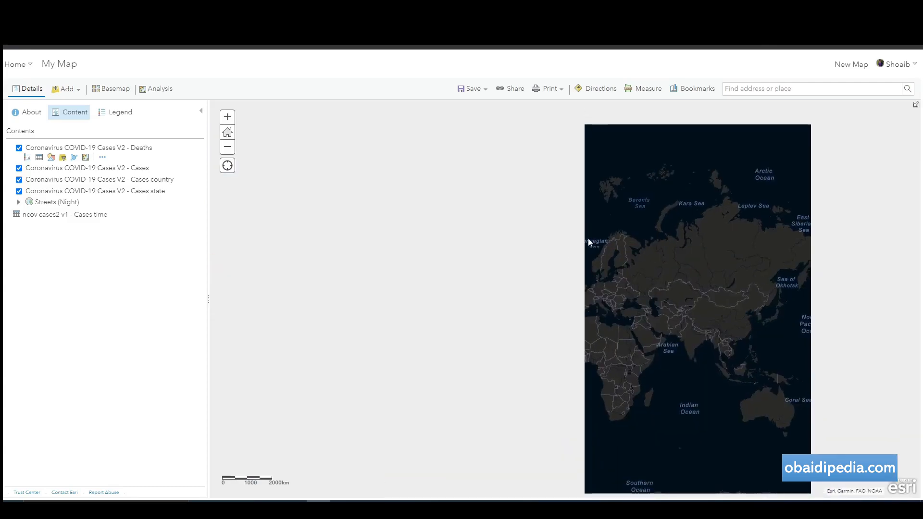
{"action": "left_click_drag", "start_coordinate": [651, 258], "coordinate": [411, 159]}
{"action": "left_click_drag", "start_coordinate": [426, 240], "coordinate": [395, 252]}
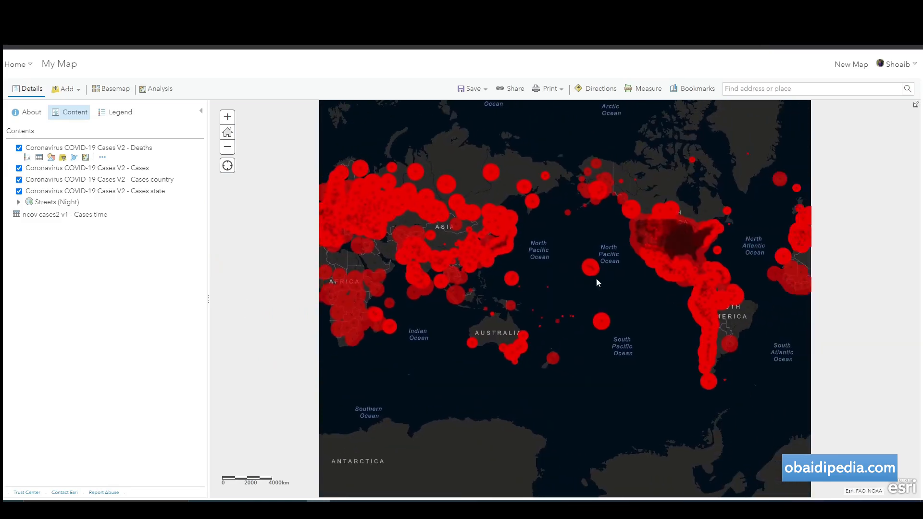
{"action": "left_click_drag", "start_coordinate": [480, 249], "coordinate": [703, 275]}
{"action": "scroll", "coordinate": [574, 342], "scroll_direction": "up", "scroll_amount": 2}
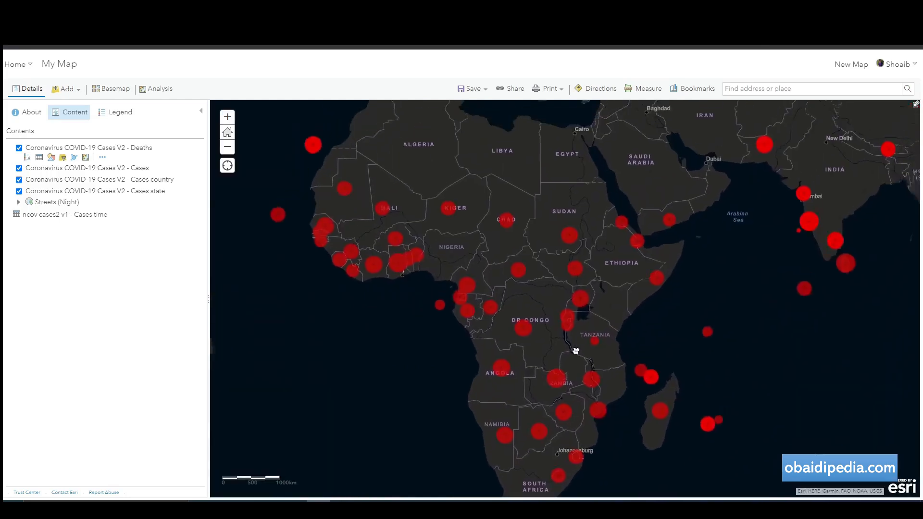
{"action": "scroll", "coordinate": [594, 325], "scroll_direction": "up", "scroll_amount": 1}
{"action": "left_click_drag", "start_coordinate": [653, 308], "coordinate": [567, 239]}
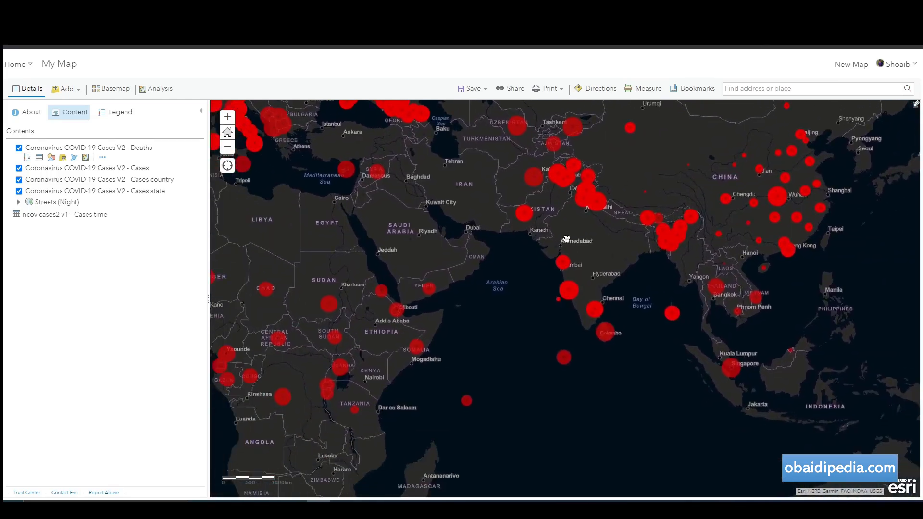
Review the Goa case details (53,717 confirmed, 770 deaths), then close the pop-up.
{"action": "left_click", "coordinate": [571, 291]}
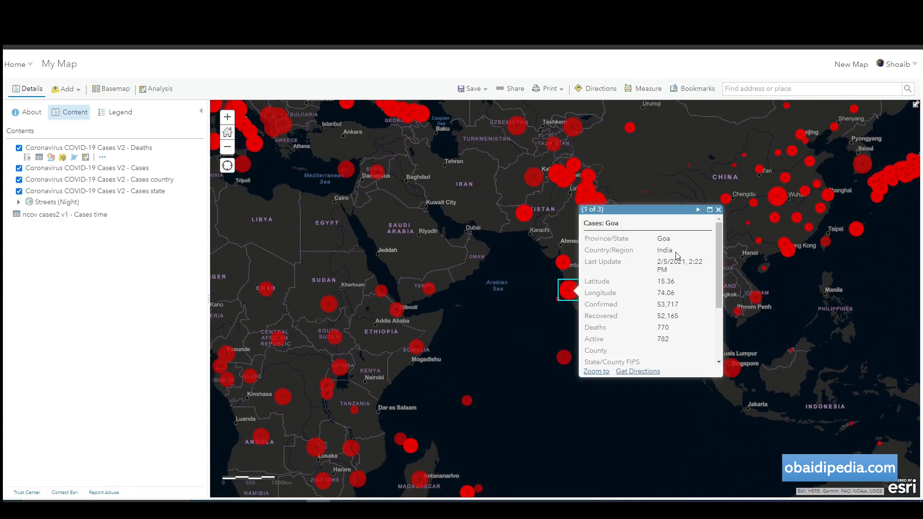
{"action": "scroll", "coordinate": [638, 307], "scroll_direction": "down", "scroll_amount": 3}
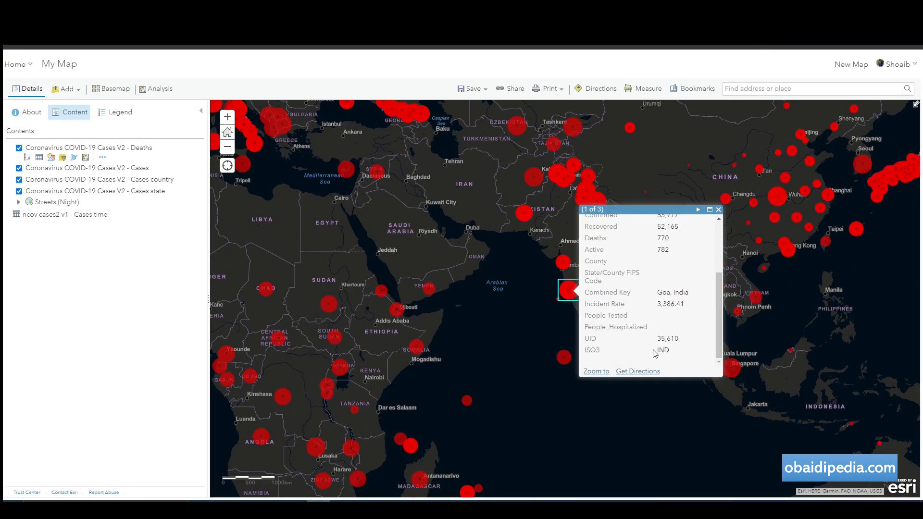
{"action": "scroll", "coordinate": [666, 321], "scroll_direction": "up", "scroll_amount": 3}
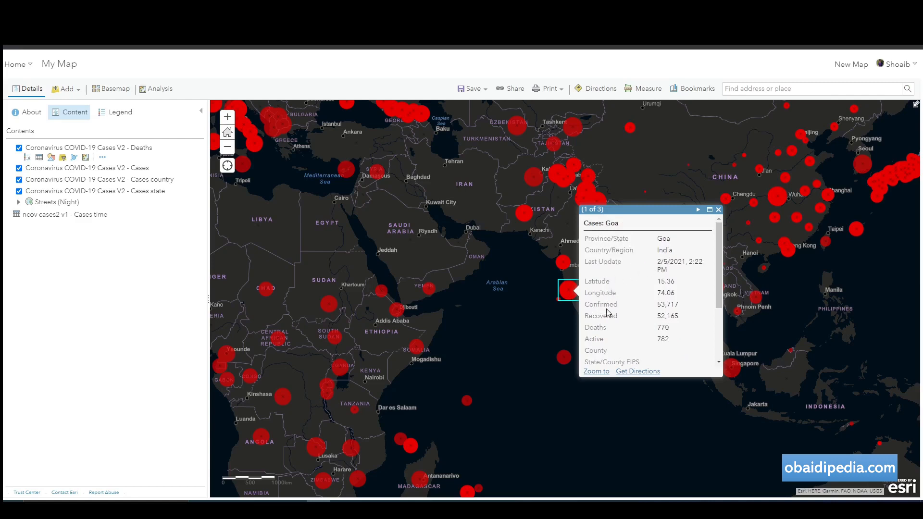
{"action": "scroll", "coordinate": [605, 316], "scroll_direction": "down", "scroll_amount": 1}
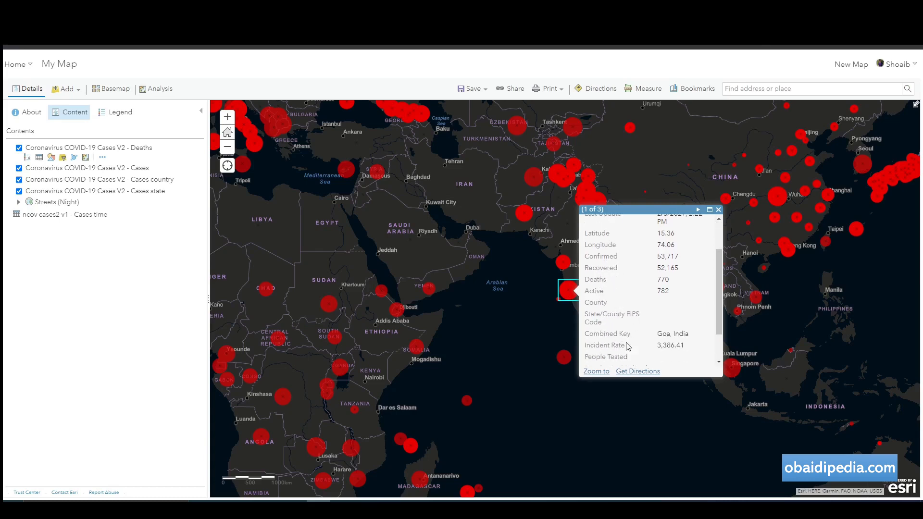
{"action": "left_click_drag", "start_coordinate": [591, 317], "coordinate": [672, 351]}
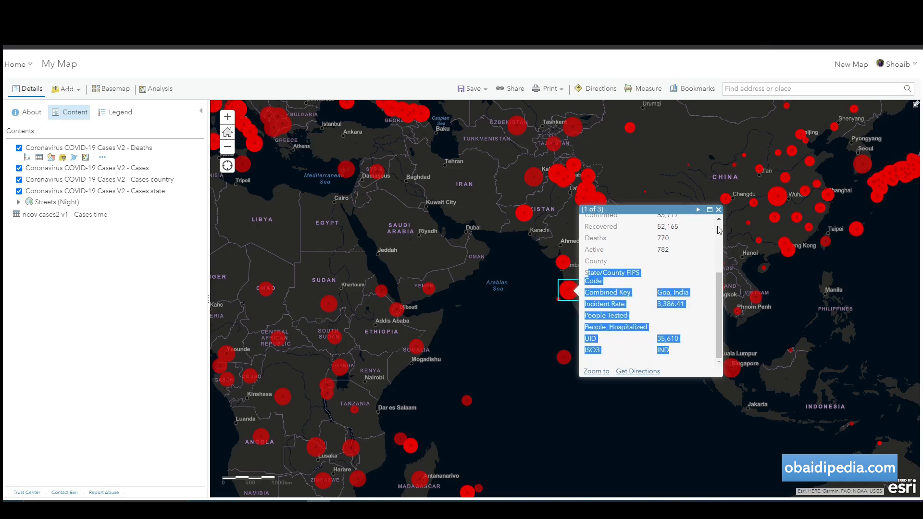
{"action": "left_click", "coordinate": [718, 210]}
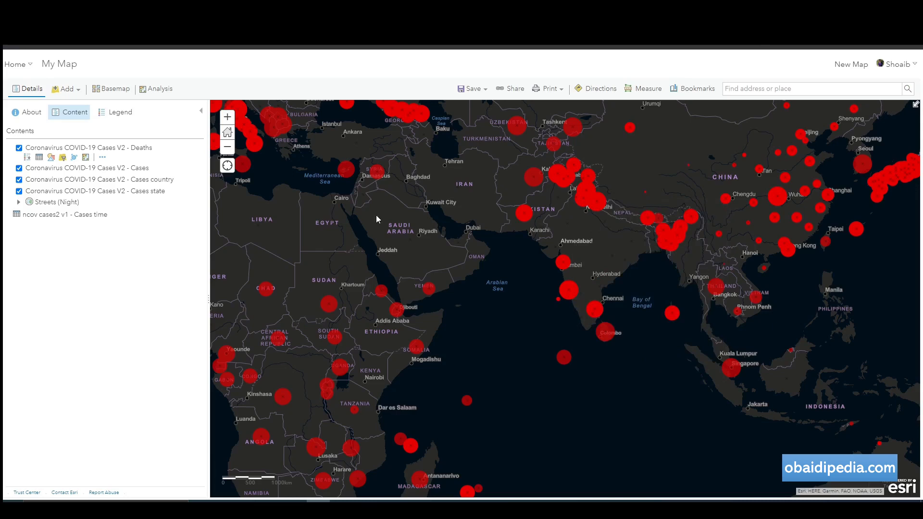
Open the Deaths layer's pop-up configuration and its field attribute list.
{"action": "left_click", "coordinate": [102, 159]}
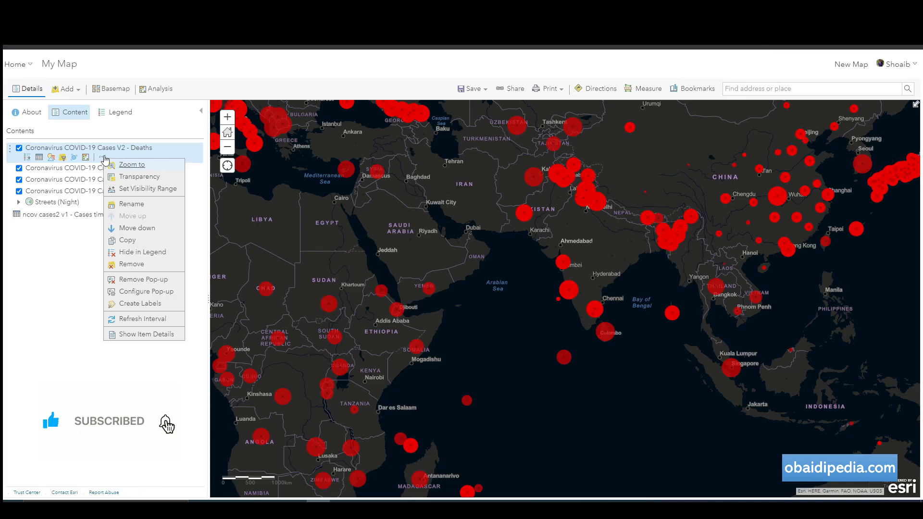
{"action": "left_click", "coordinate": [146, 292]}
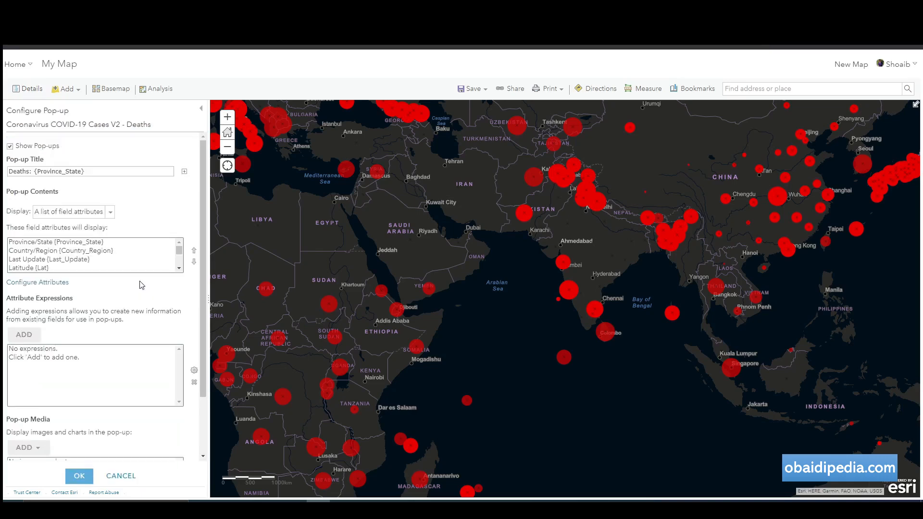
{"action": "left_click", "coordinate": [45, 287]}
{"action": "scroll", "coordinate": [326, 262], "scroll_direction": "down", "scroll_amount": 2}
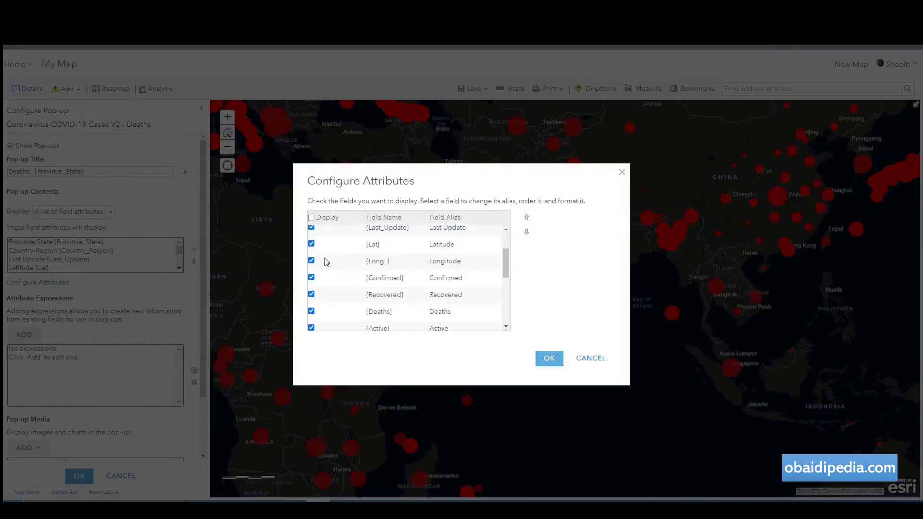
{"action": "scroll", "coordinate": [325, 261], "scroll_direction": "down", "scroll_amount": 1}
{"action": "scroll", "coordinate": [325, 263], "scroll_direction": "up", "scroll_amount": 3}
{"action": "scroll", "coordinate": [320, 274], "scroll_direction": "down", "scroll_amount": 1}
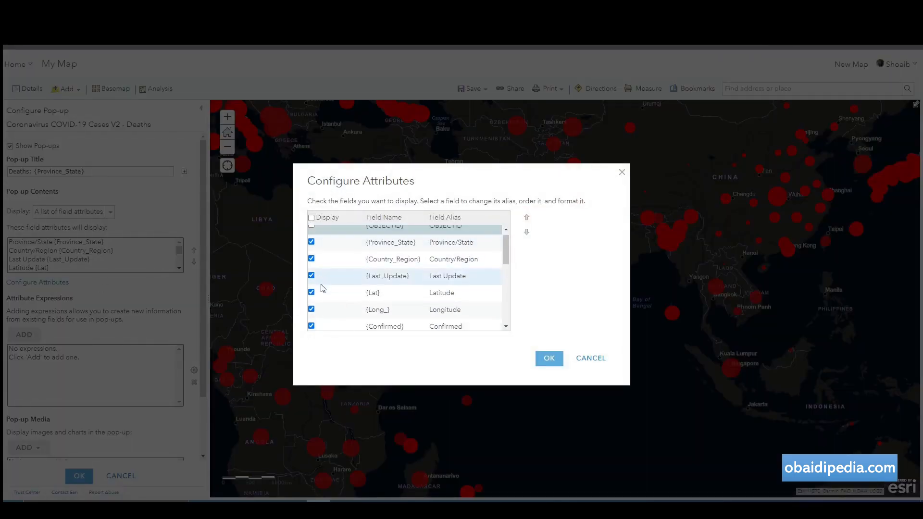
{"action": "scroll", "coordinate": [321, 287], "scroll_direction": "down", "scroll_amount": 5}
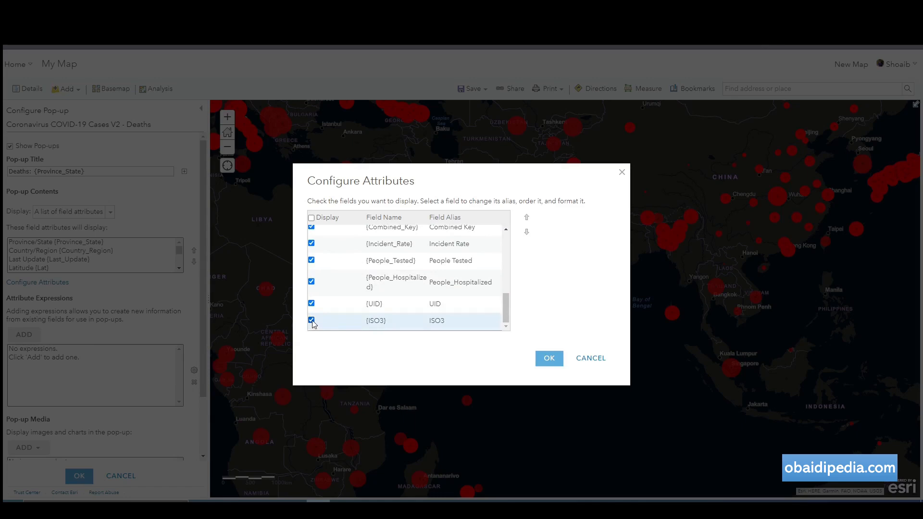
Uncheck the ISO3, UID and FIPS fields and confirm the attribute list.
{"action": "left_click", "coordinate": [312, 321]}
{"action": "left_click", "coordinate": [312, 305]}
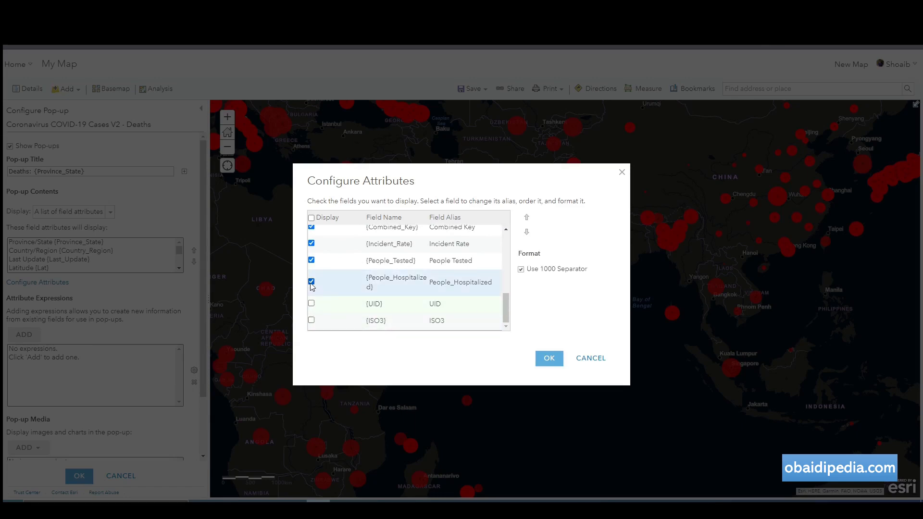
{"action": "scroll", "coordinate": [413, 286], "scroll_direction": "up", "scroll_amount": 1}
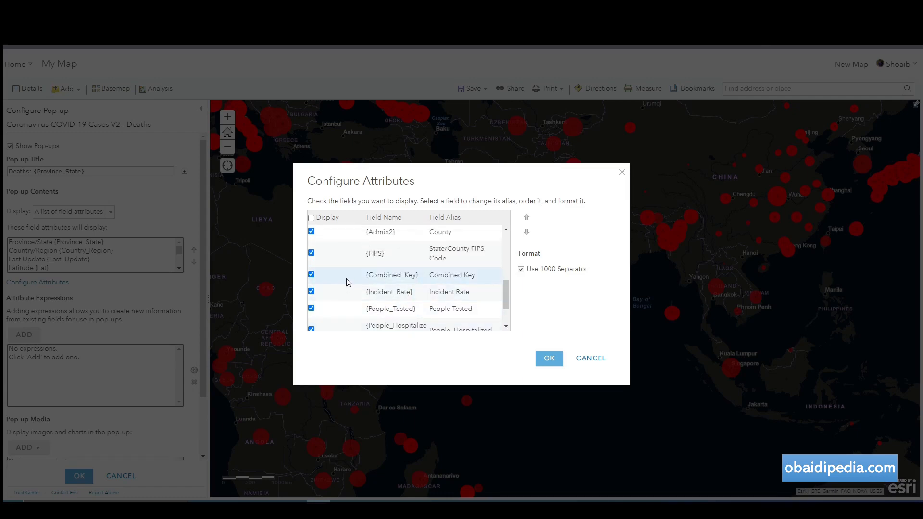
{"action": "scroll", "coordinate": [324, 270], "scroll_direction": "down", "scroll_amount": 2}
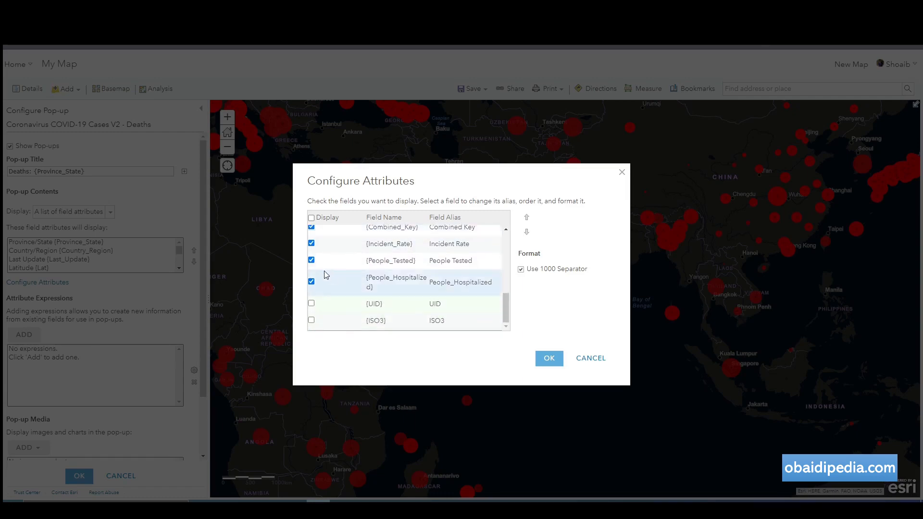
{"action": "scroll", "coordinate": [327, 267], "scroll_direction": "up", "scroll_amount": 1}
{"action": "scroll", "coordinate": [315, 286], "scroll_direction": "up", "scroll_amount": 1}
{"action": "scroll", "coordinate": [316, 284], "scroll_direction": "down", "scroll_amount": 1}
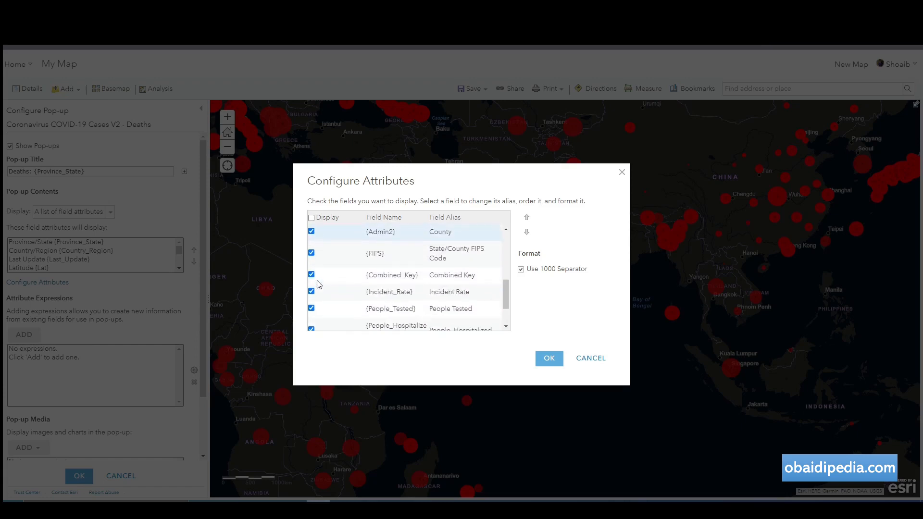
{"action": "left_click", "coordinate": [311, 253]}
{"action": "left_click", "coordinate": [549, 360]}
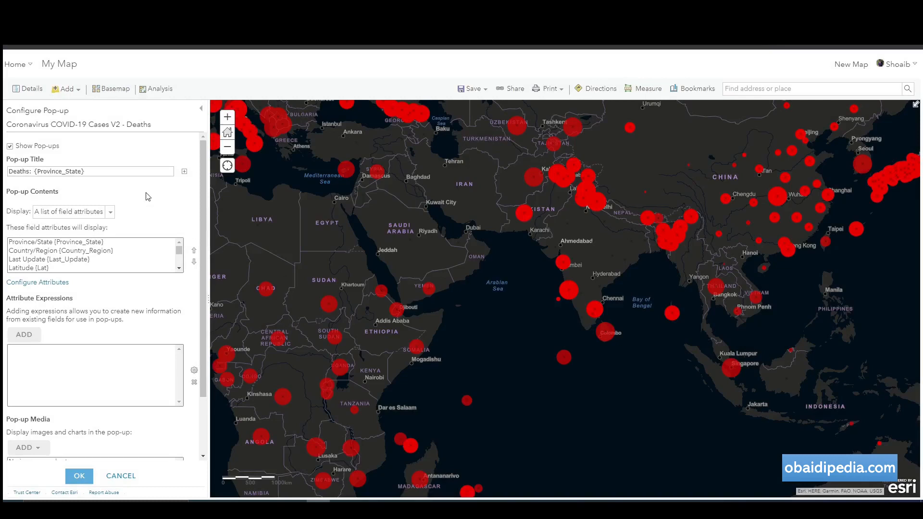
Save the Deaths pop-up settings and open the Cases layer's pop-up attribute list.
{"action": "left_click", "coordinate": [79, 473]}
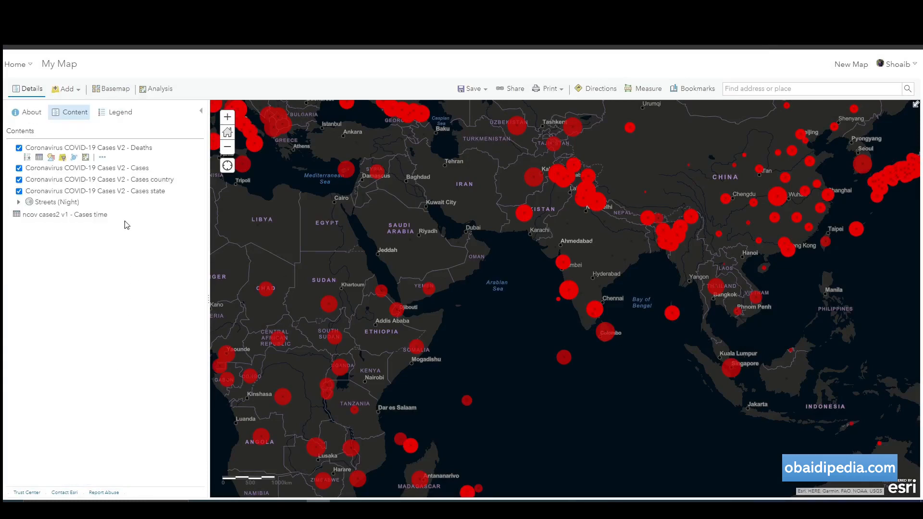
{"action": "left_click", "coordinate": [148, 169]}
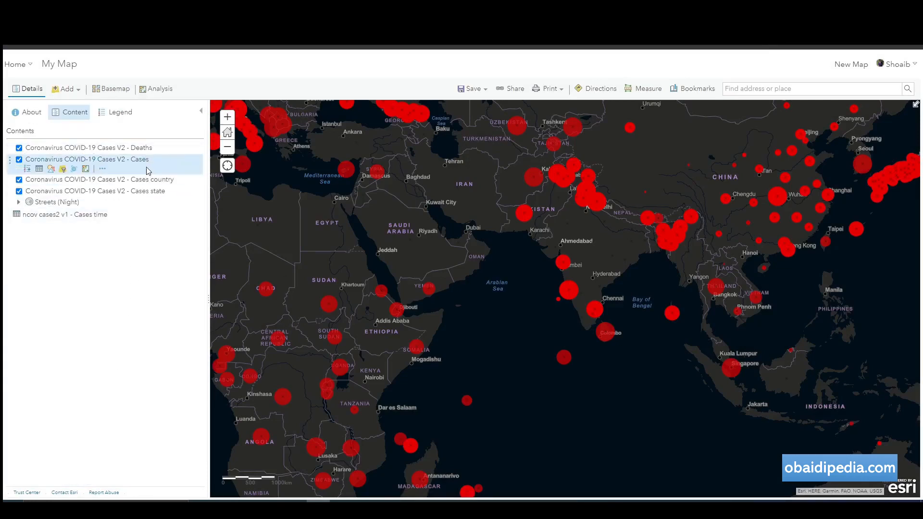
{"action": "left_click", "coordinate": [102, 168]}
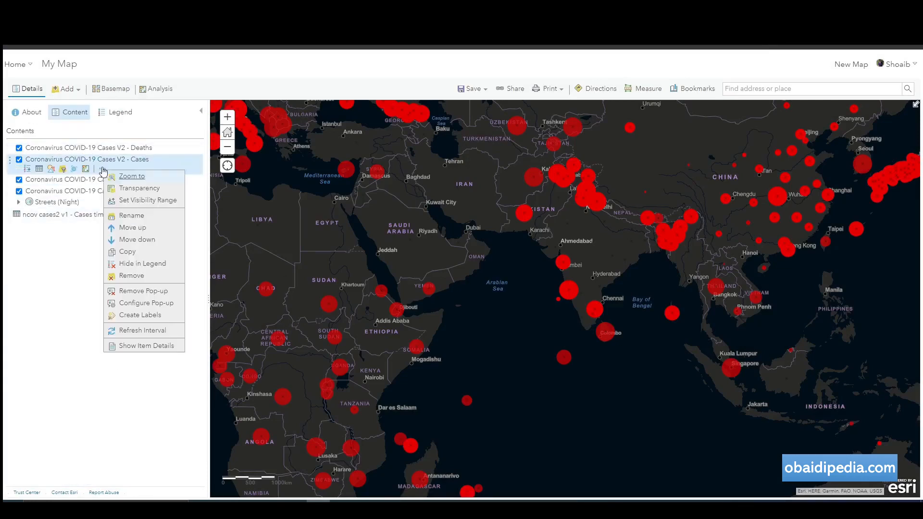
{"action": "left_click", "coordinate": [136, 304]}
{"action": "left_click", "coordinate": [51, 282]}
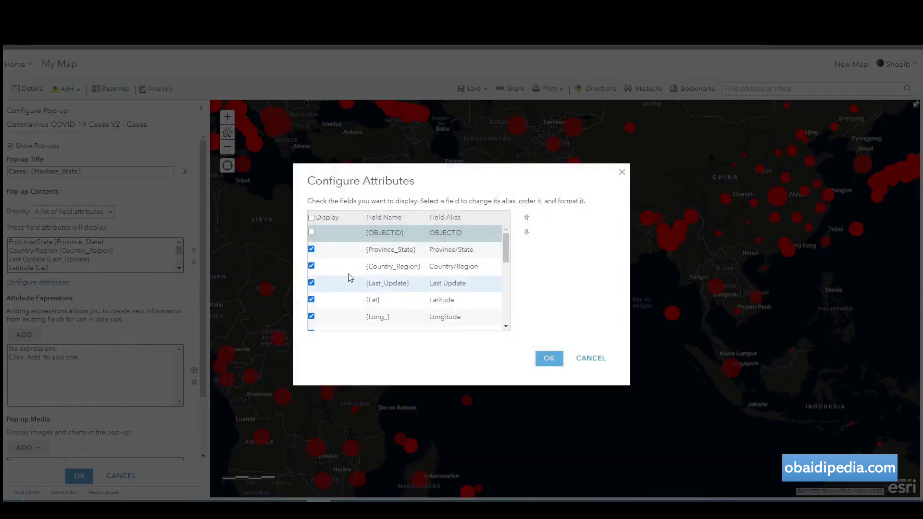
Hide the ISO3 and FIPS fields from the Cases pop-up and save it.
{"action": "scroll", "coordinate": [350, 278], "scroll_direction": "down", "scroll_amount": 5}
{"action": "left_click", "coordinate": [311, 322]}
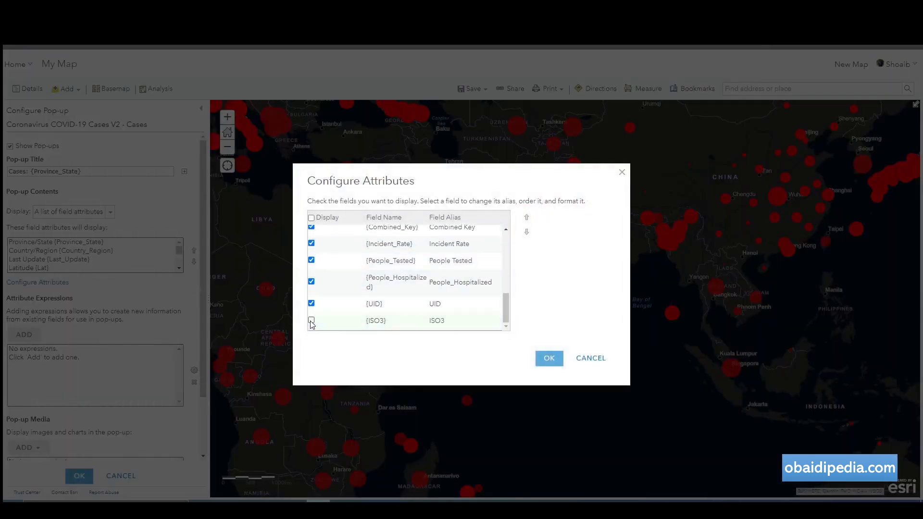
{"action": "left_click", "coordinate": [313, 303]}
{"action": "scroll", "coordinate": [335, 300], "scroll_direction": "up", "scroll_amount": 2}
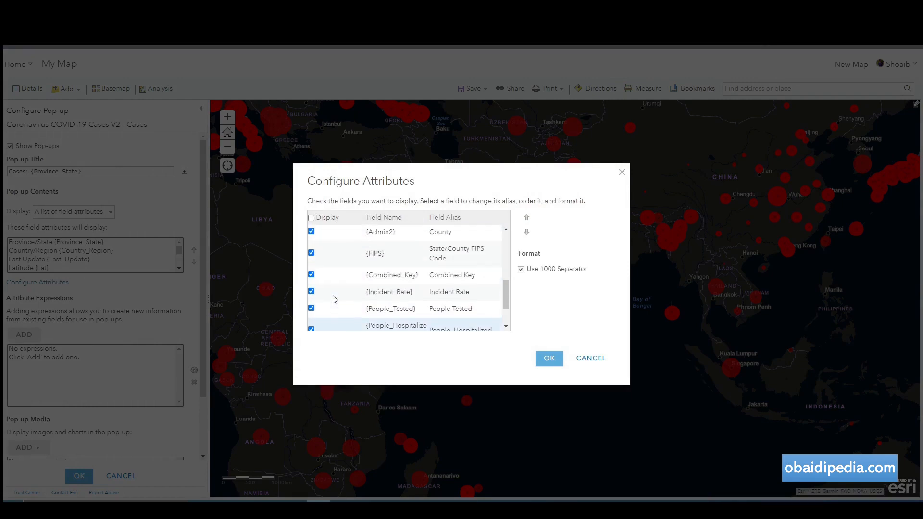
{"action": "left_click", "coordinate": [311, 253]}
{"action": "scroll", "coordinate": [395, 298], "scroll_direction": "up", "scroll_amount": 1}
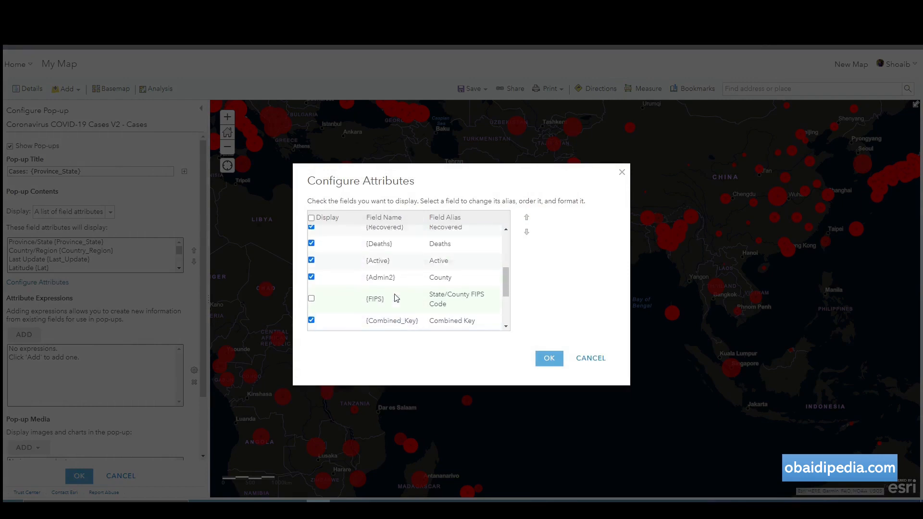
{"action": "left_click", "coordinate": [549, 358]}
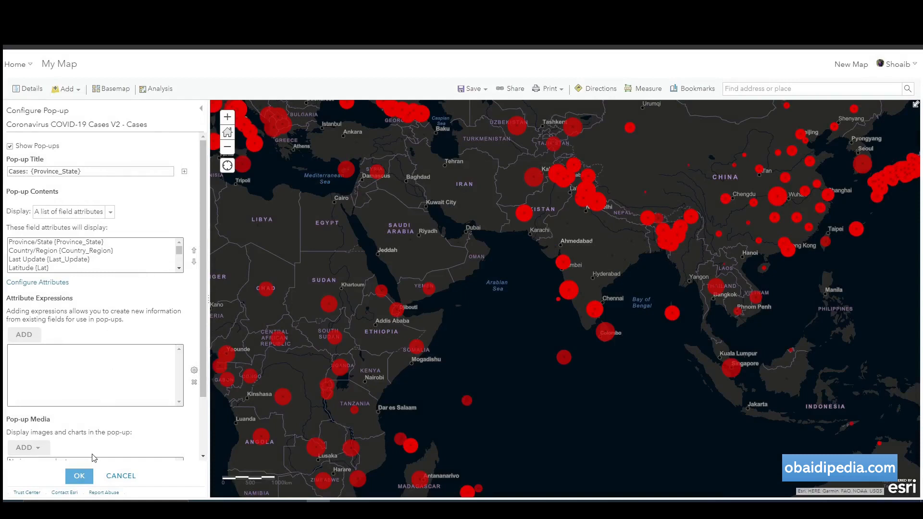
{"action": "left_click", "coordinate": [79, 476]}
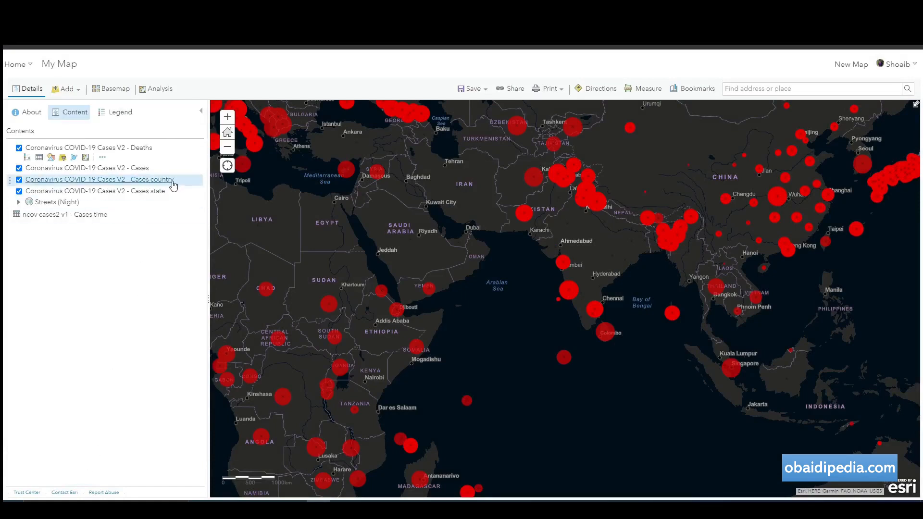
Open the pop-up attribute list for the Cases country layer.
{"action": "left_click", "coordinate": [102, 181]}
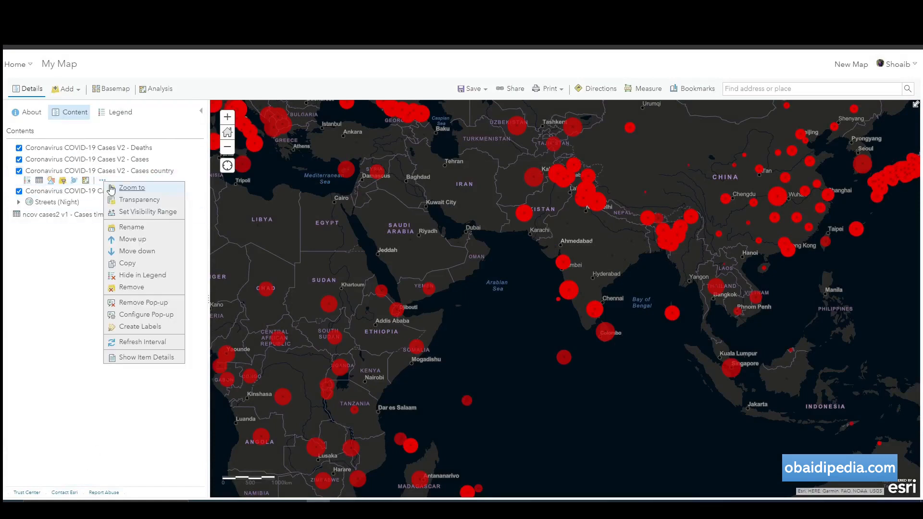
{"action": "left_click", "coordinate": [140, 315]}
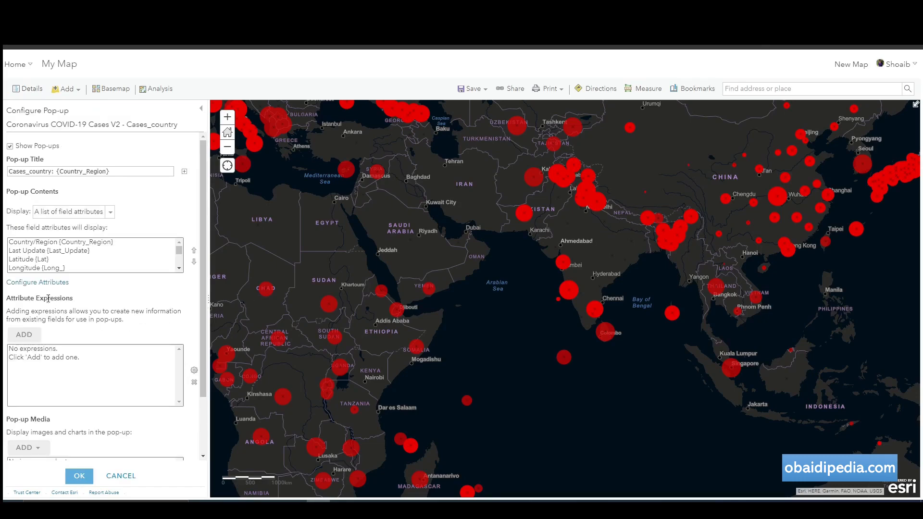
{"action": "left_click", "coordinate": [46, 281]}
{"action": "scroll", "coordinate": [349, 301], "scroll_direction": "down", "scroll_amount": 3}
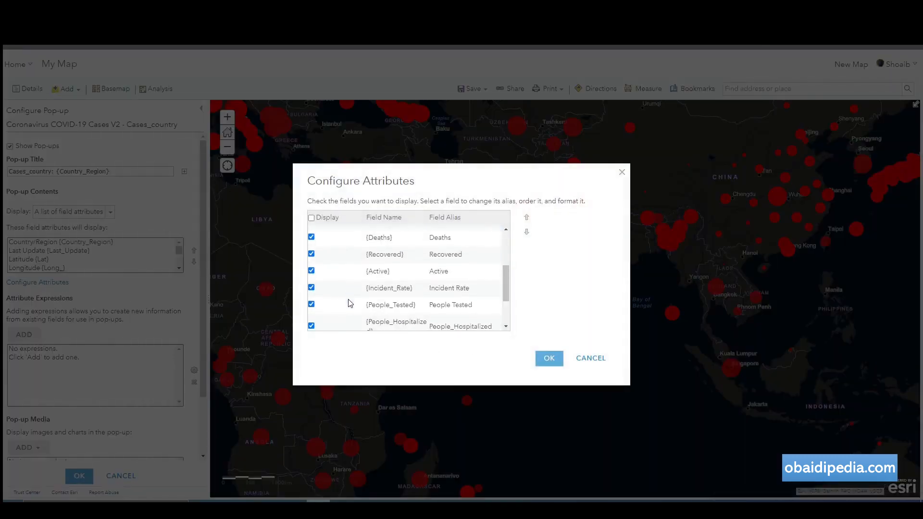
{"action": "scroll", "coordinate": [350, 303], "scroll_direction": "down", "scroll_amount": 2}
Hide the ISO3 and UID fields and save the Cases country pop-up.
{"action": "left_click", "coordinate": [311, 321]}
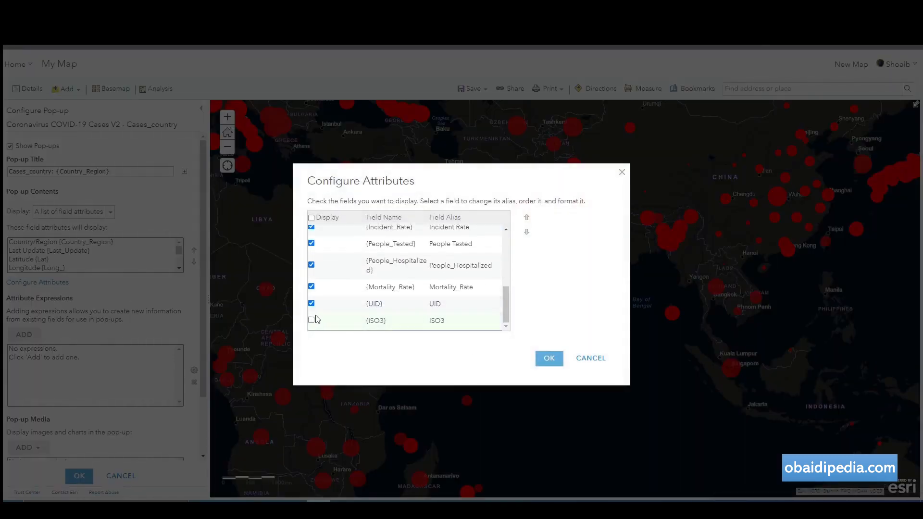
{"action": "left_click", "coordinate": [314, 306]}
{"action": "left_click", "coordinate": [311, 303]}
{"action": "scroll", "coordinate": [344, 302], "scroll_direction": "up", "scroll_amount": 5}
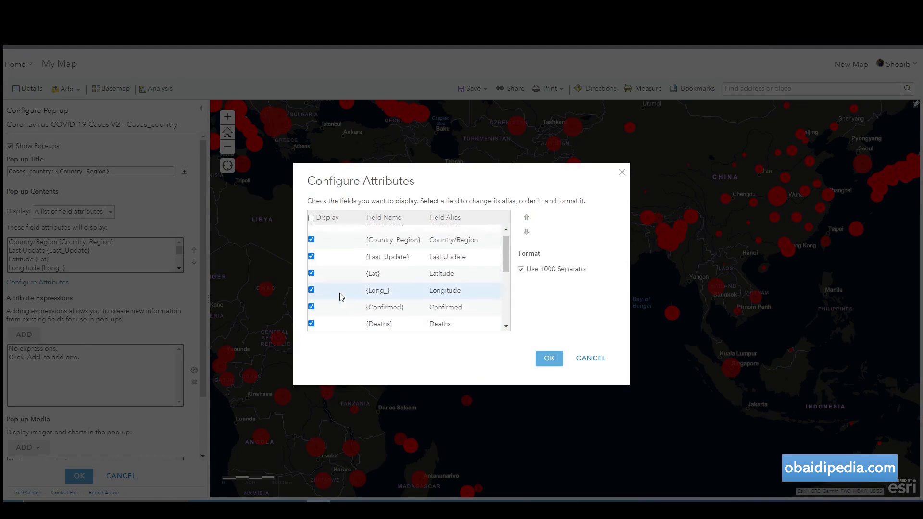
{"action": "scroll", "coordinate": [341, 298], "scroll_direction": "down", "scroll_amount": 5}
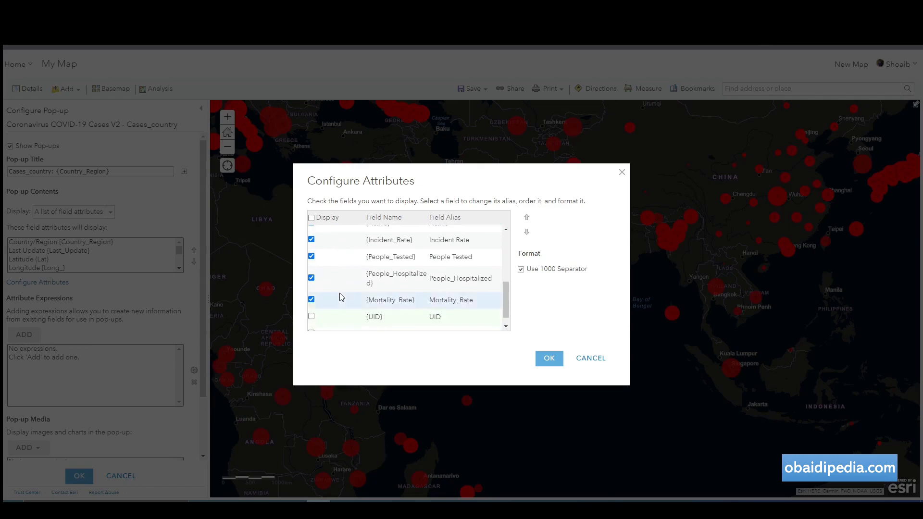
{"action": "scroll", "coordinate": [340, 297], "scroll_direction": "down", "scroll_amount": 1}
{"action": "left_click", "coordinate": [549, 360]}
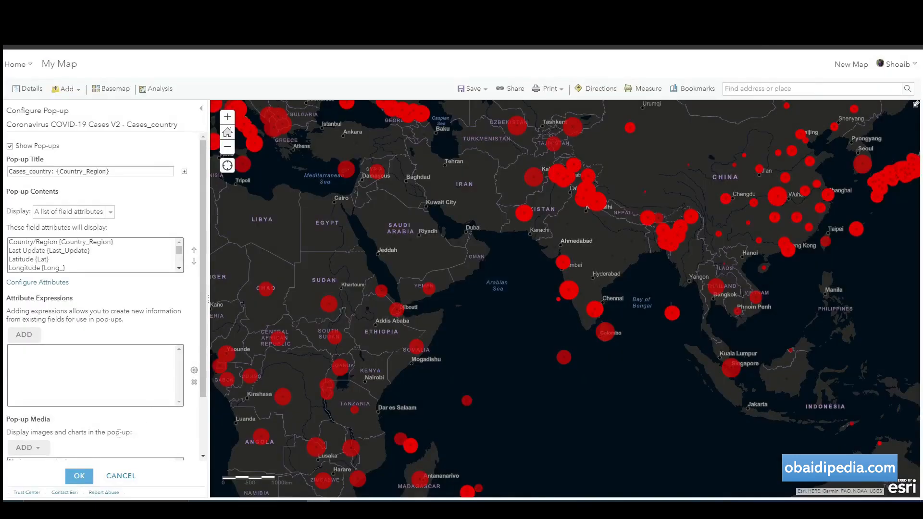
{"action": "left_click", "coordinate": [79, 476]}
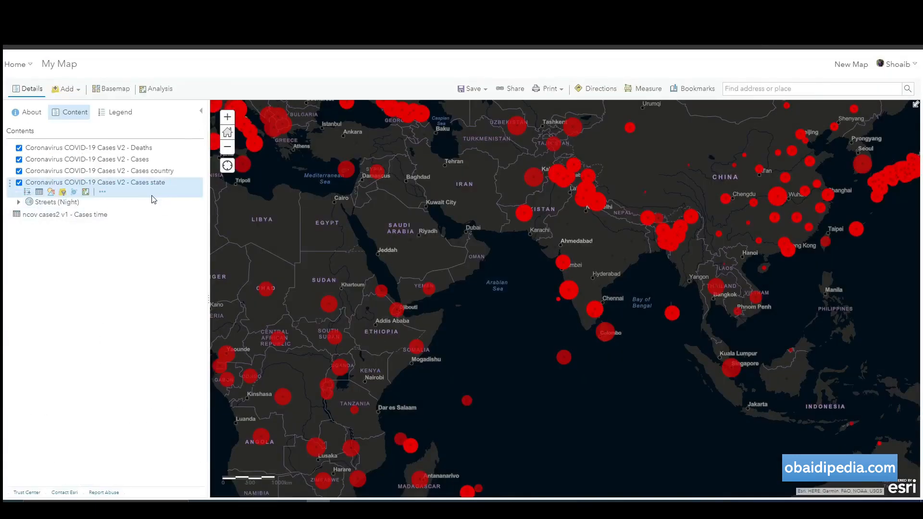
Hide the ISO3, UID and FIPS fields in the Cases state pop-up and apply it.
{"action": "left_click", "coordinate": [102, 192]}
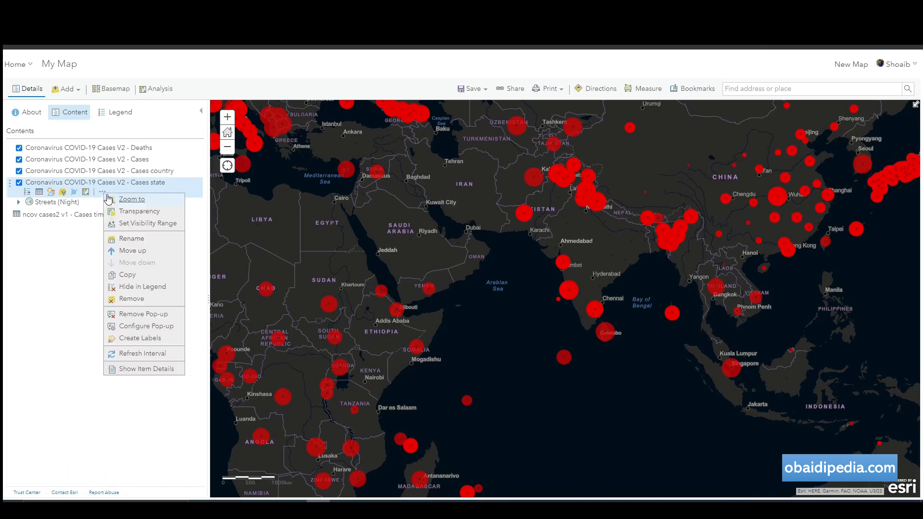
{"action": "left_click", "coordinate": [139, 327]}
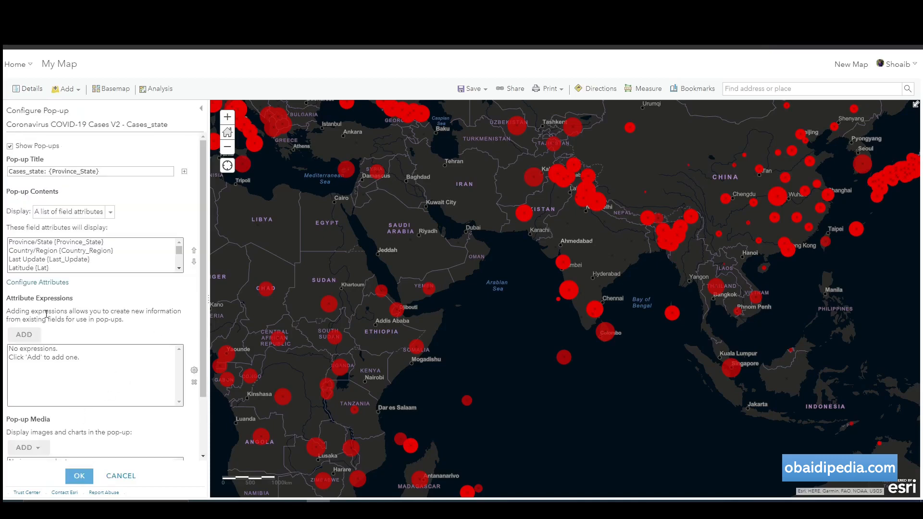
{"action": "left_click", "coordinate": [47, 284]}
{"action": "scroll", "coordinate": [313, 288], "scroll_direction": "down", "scroll_amount": 10}
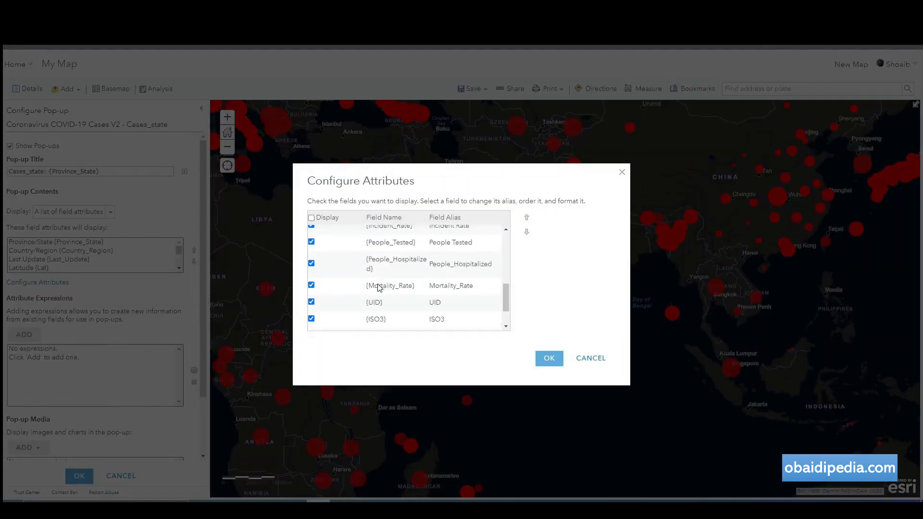
{"action": "left_click", "coordinate": [311, 277]}
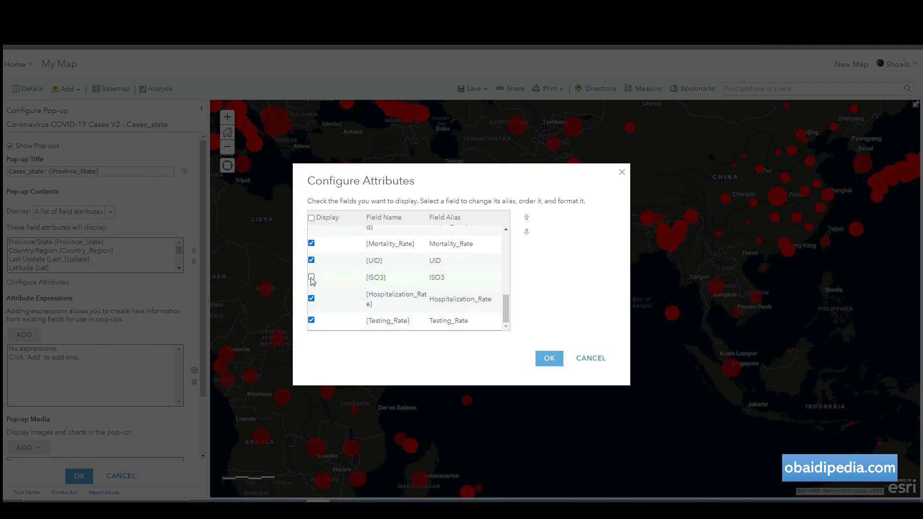
{"action": "left_click", "coordinate": [311, 260]}
{"action": "scroll", "coordinate": [361, 307], "scroll_direction": "up", "scroll_amount": 3}
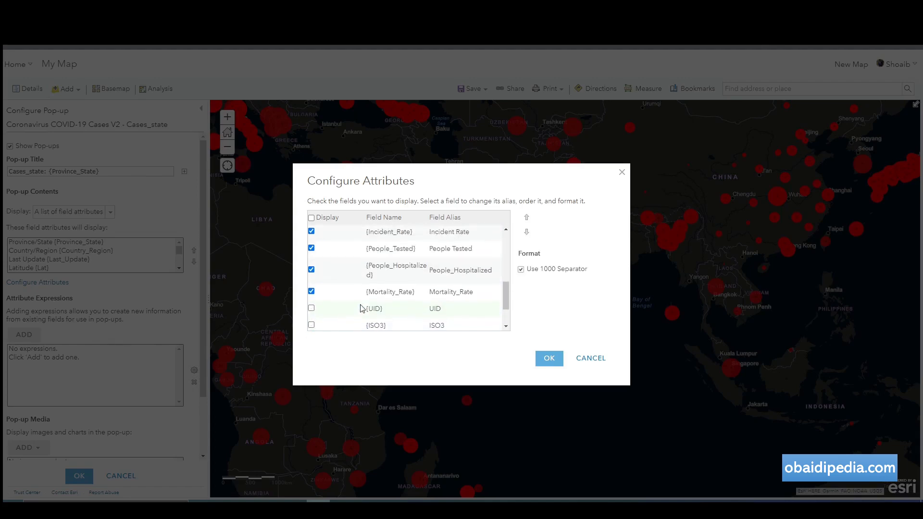
{"action": "left_click", "coordinate": [312, 263]}
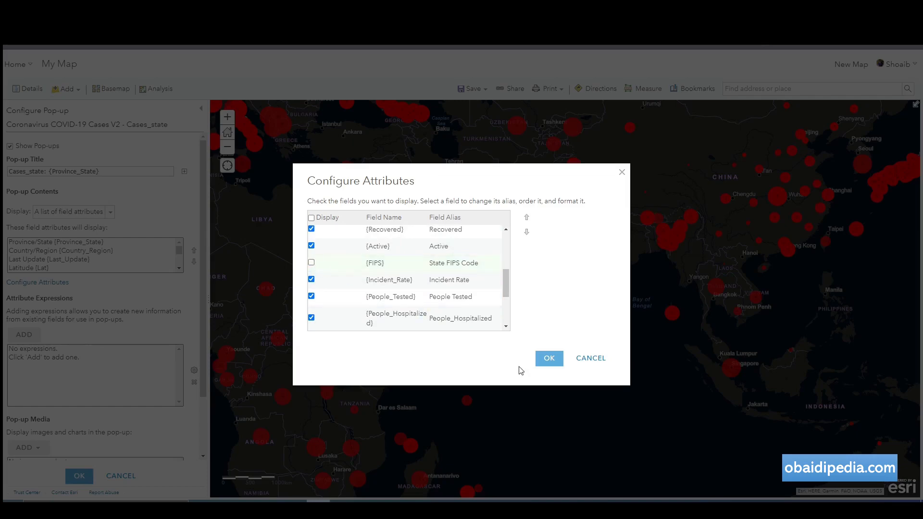
{"action": "left_click", "coordinate": [549, 360]}
{"action": "left_click", "coordinate": [81, 476]}
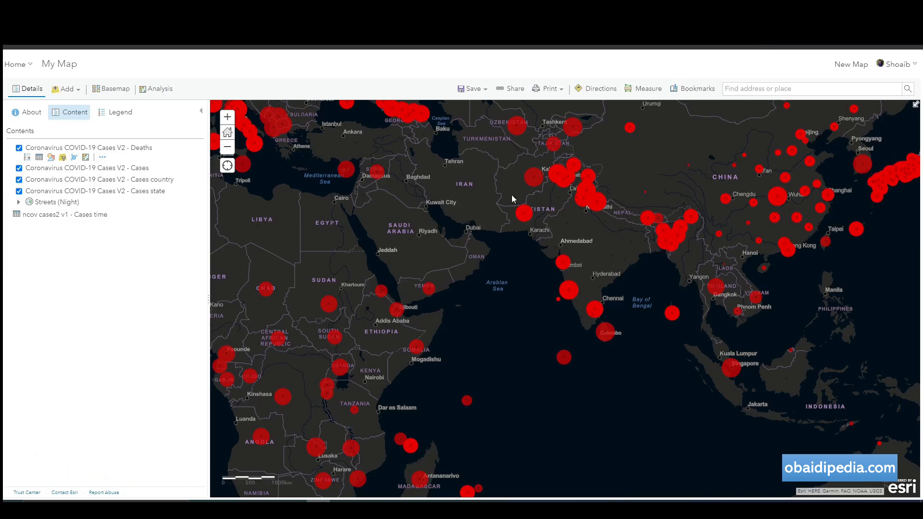
{"action": "left_click", "coordinate": [526, 213]}
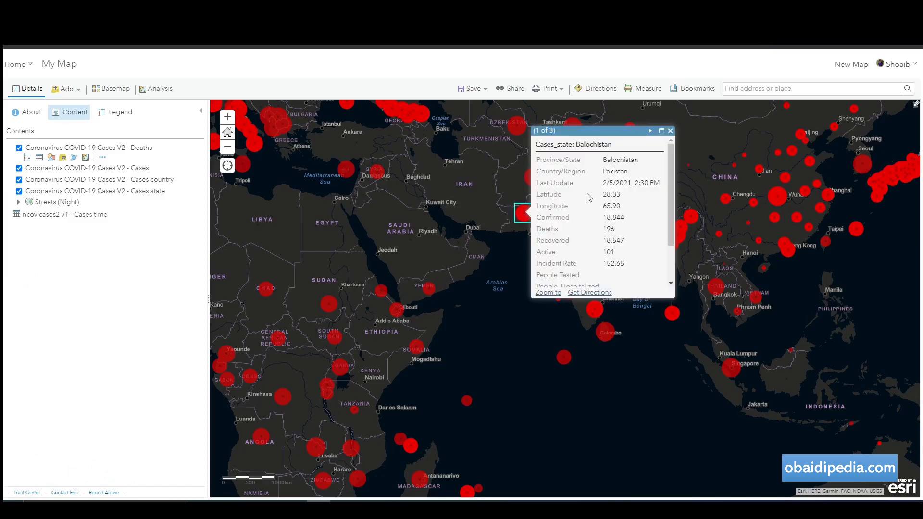
{"action": "scroll", "coordinate": [615, 203], "scroll_direction": "down", "scroll_amount": 2}
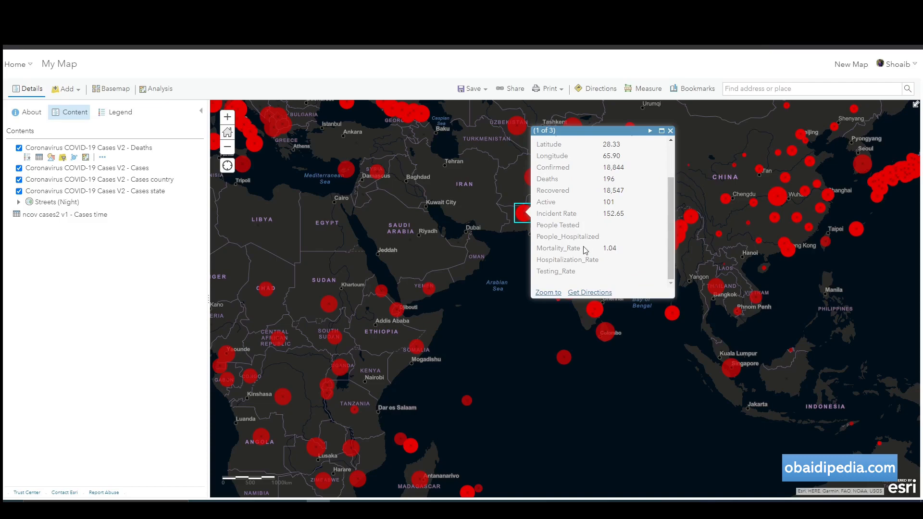
{"action": "left_click", "coordinate": [670, 131]}
{"action": "left_click_drag", "start_coordinate": [239, 191], "coordinate": [528, 283]}
{"action": "left_click", "coordinate": [501, 234]}
{"action": "scroll", "coordinate": [572, 288], "scroll_direction": "down", "scroll_amount": 2}
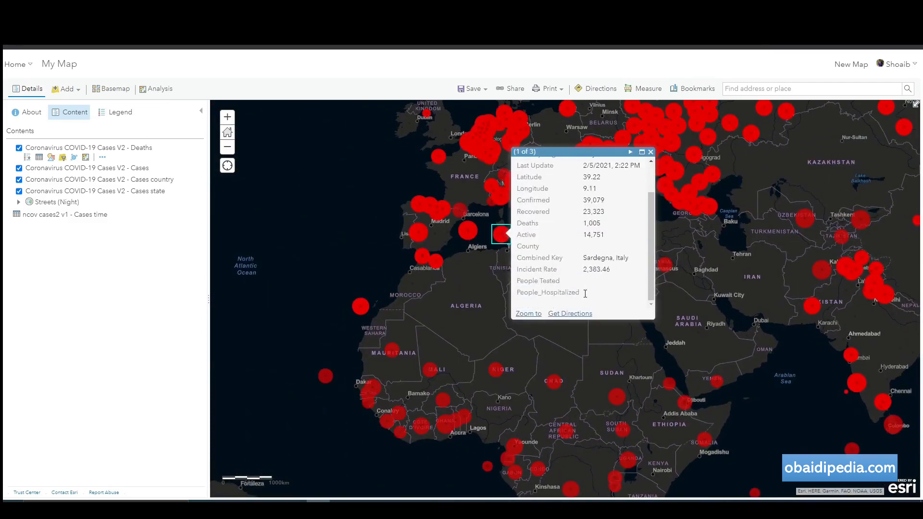
{"action": "scroll", "coordinate": [572, 292], "scroll_direction": "up", "scroll_amount": 2}
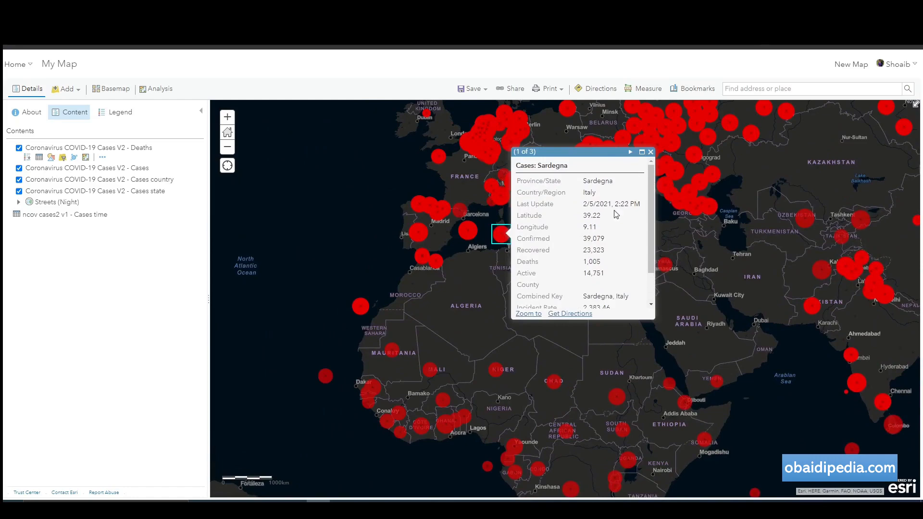
{"action": "left_click", "coordinate": [651, 152]}
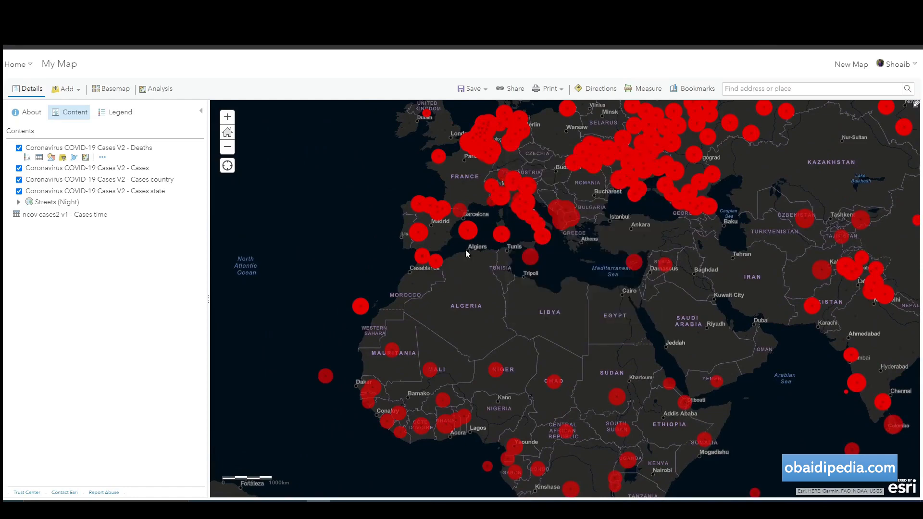
{"action": "scroll", "coordinate": [469, 249], "scroll_direction": "down", "scroll_amount": 1}
{"action": "left_click_drag", "start_coordinate": [454, 355], "coordinate": [535, 355]}
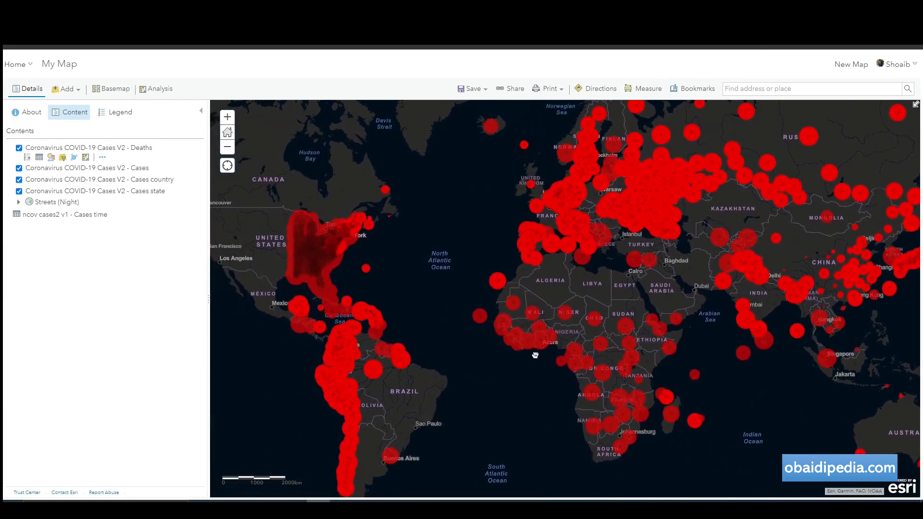
{"action": "left_click_drag", "start_coordinate": [478, 248], "coordinate": [482, 311]}
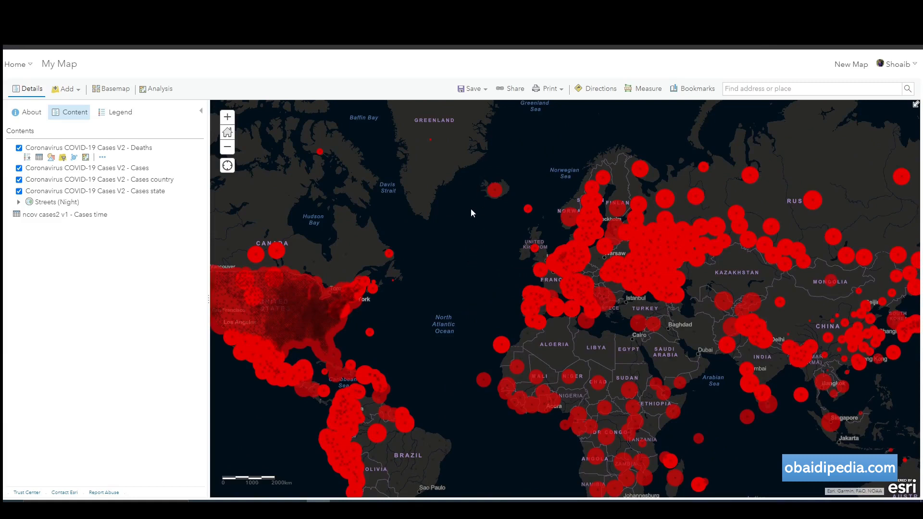
{"action": "left_click_drag", "start_coordinate": [471, 209], "coordinate": [464, 205]}
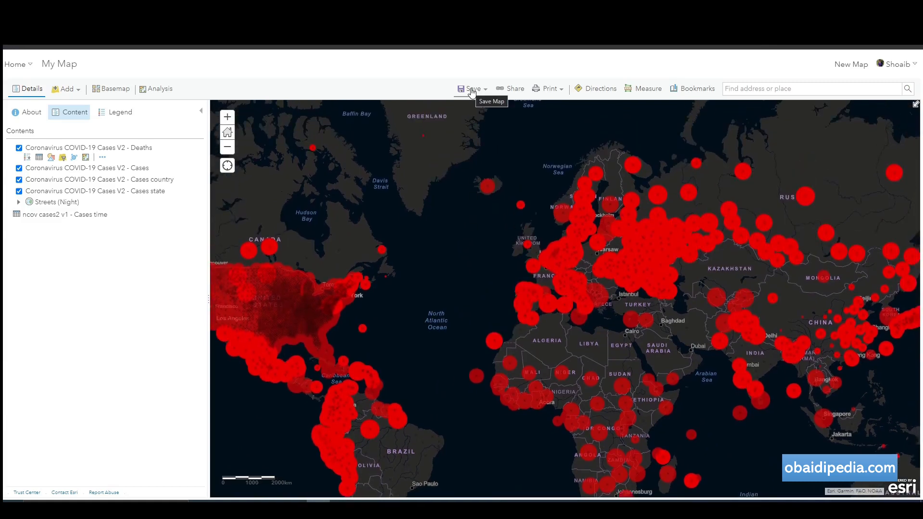
Save the map as a new item with title, tag and summary all 'Covid-19 Layer'.
{"action": "left_click", "coordinate": [472, 92]}
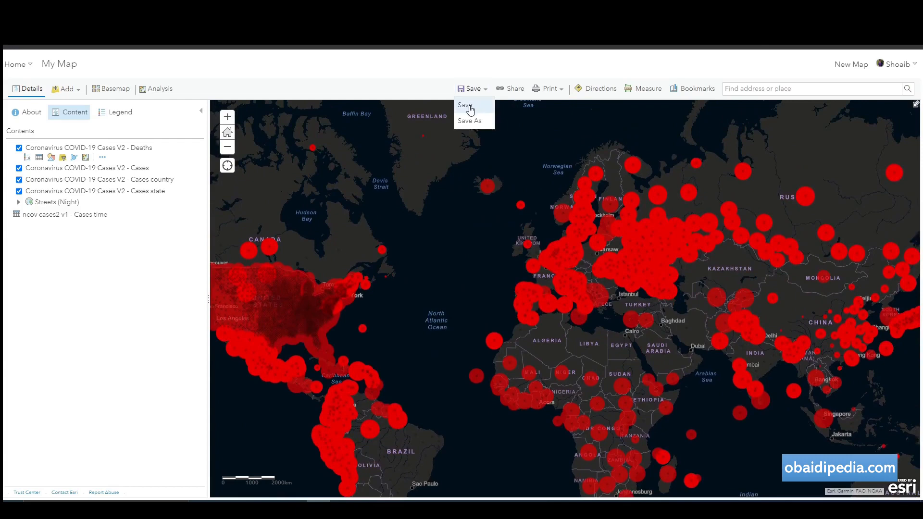
{"action": "left_click", "coordinate": [468, 107]}
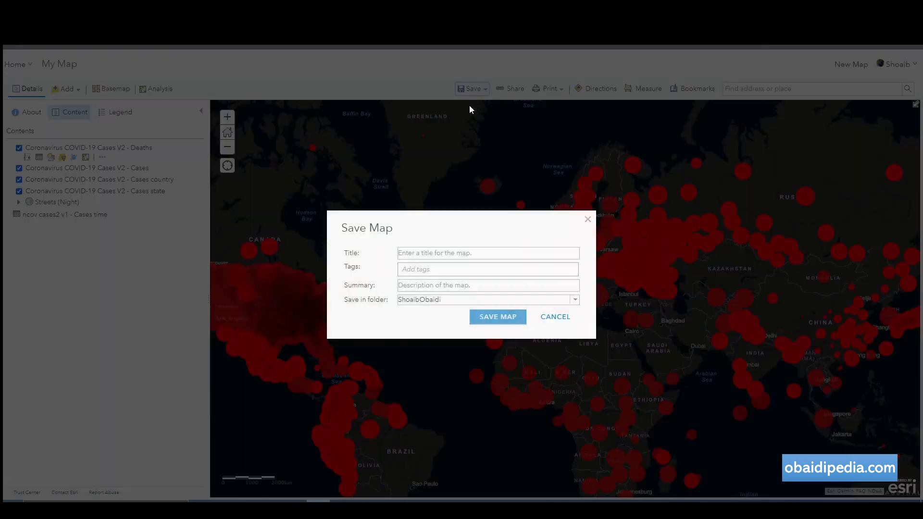
{"action": "left_click", "coordinate": [455, 255]}
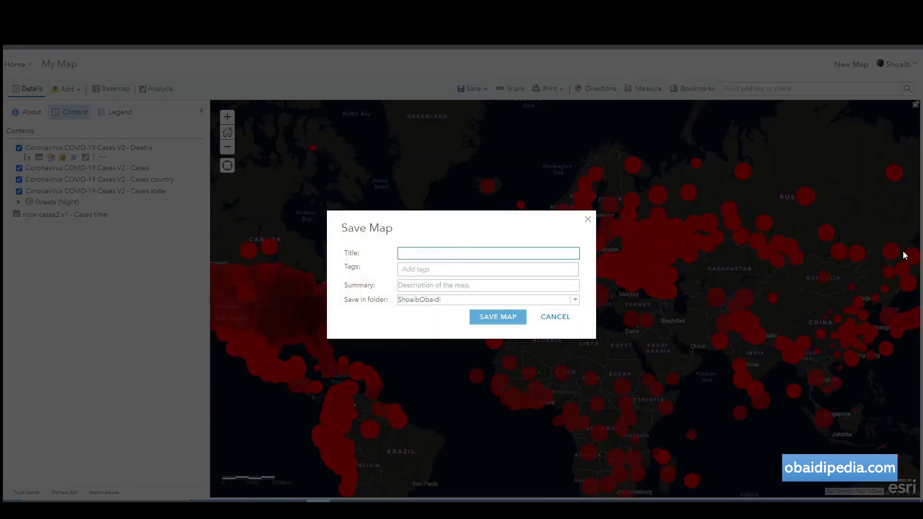
{"action": "type", "text": "Covid-19 Layer"}
{"action": "key", "text": "ctrl+a"}
{"action": "key", "text": "ctrl+c"}
{"action": "left_click", "coordinate": [480, 269]}
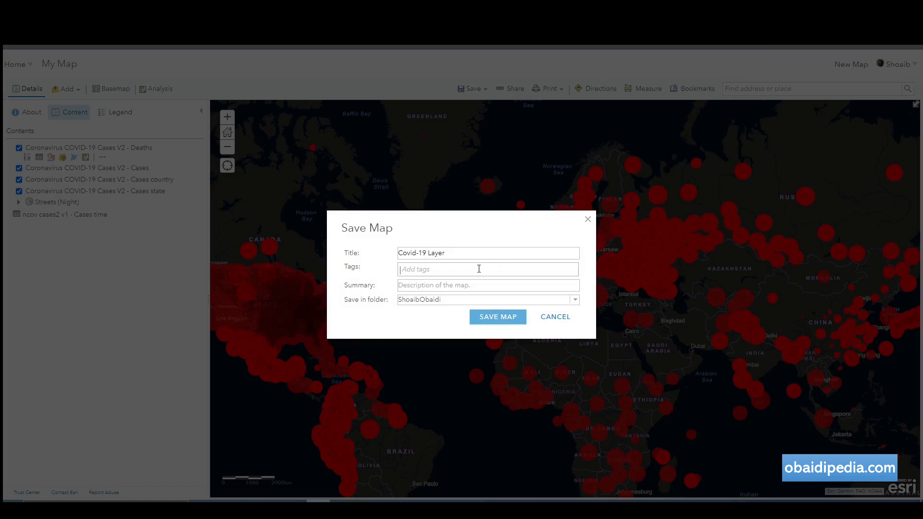
{"action": "key", "text": "ctrl+v"}
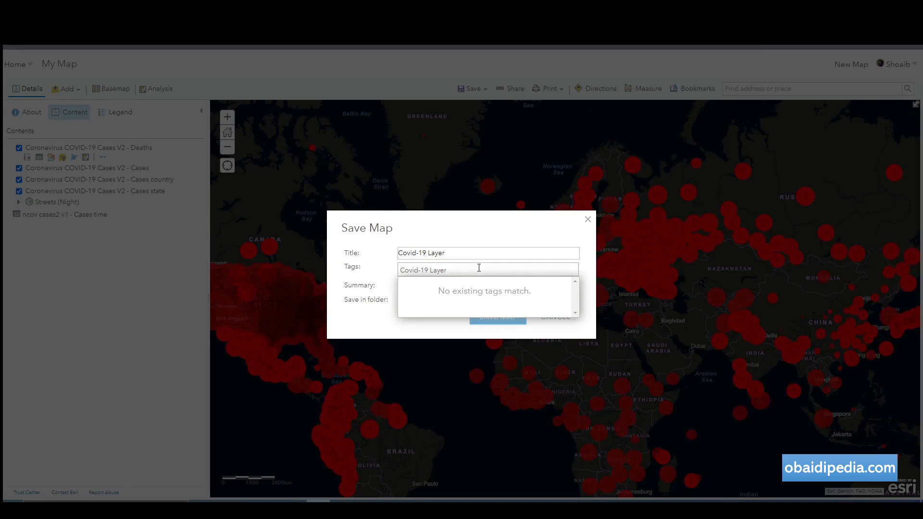
{"action": "key", "text": "Return"}
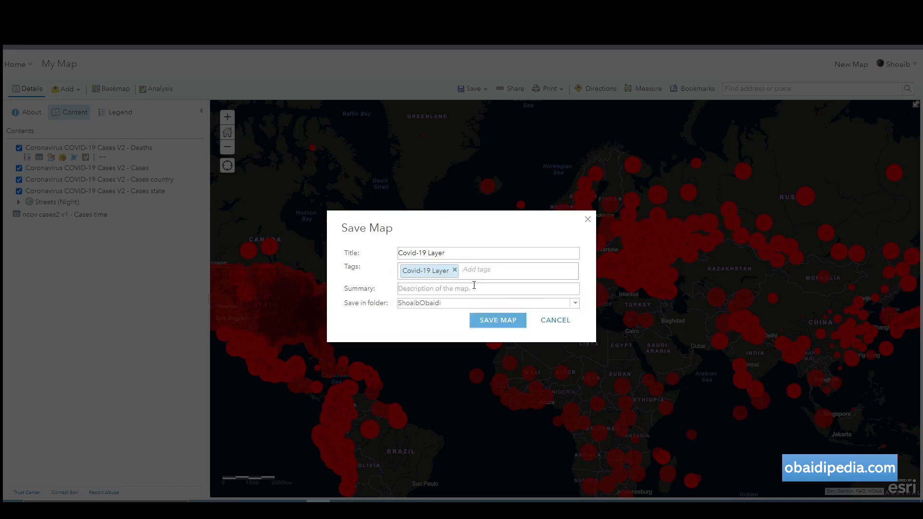
{"action": "left_click", "coordinate": [473, 286]}
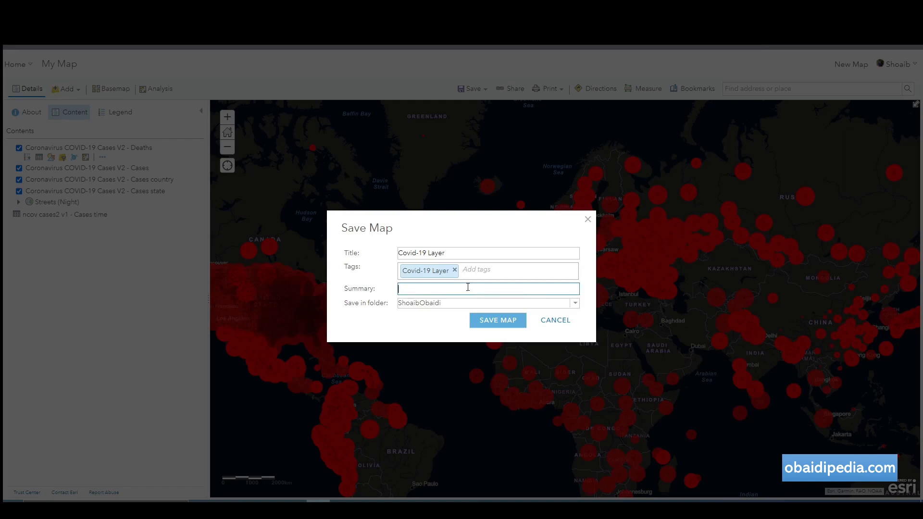
{"action": "key", "text": "ctrl+v"}
{"action": "left_click", "coordinate": [450, 304]}
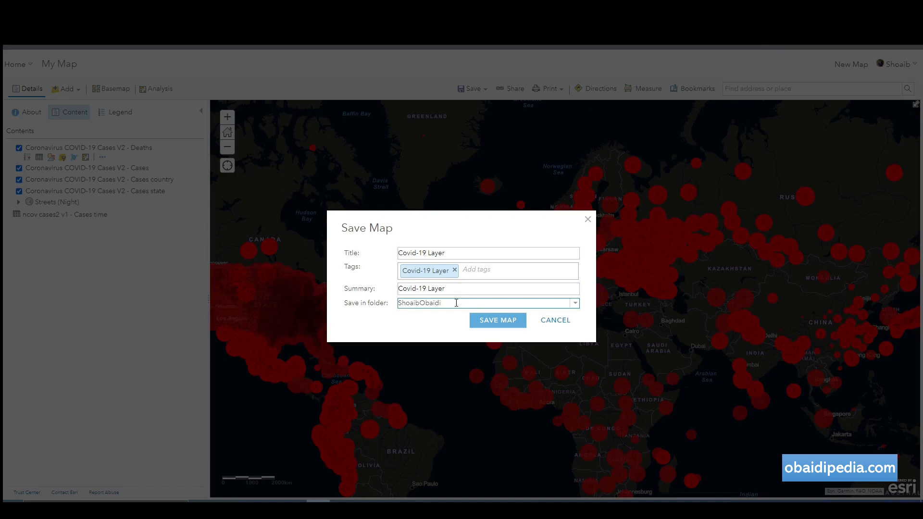
{"action": "left_click", "coordinate": [499, 320]}
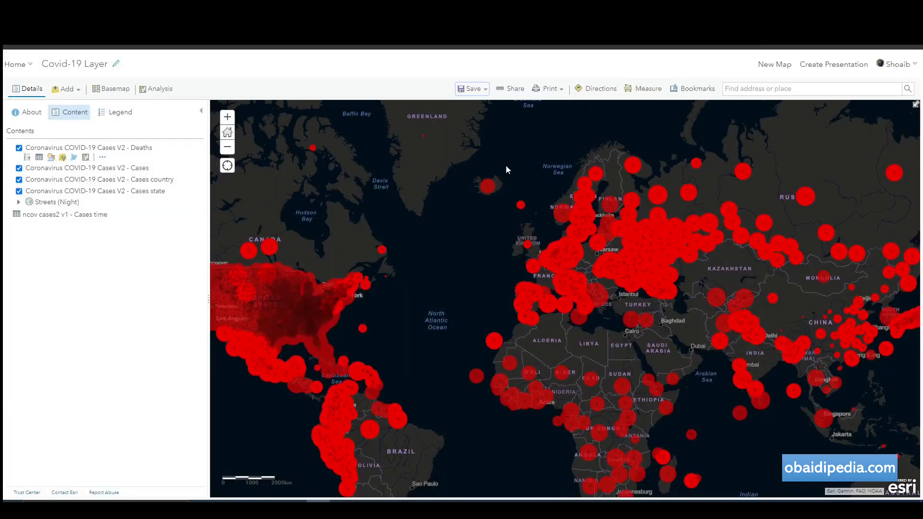
Go to the Content page and launch the Dashboards app from the app launcher.
{"action": "left_click_drag", "start_coordinate": [491, 214], "coordinate": [469, 192]}
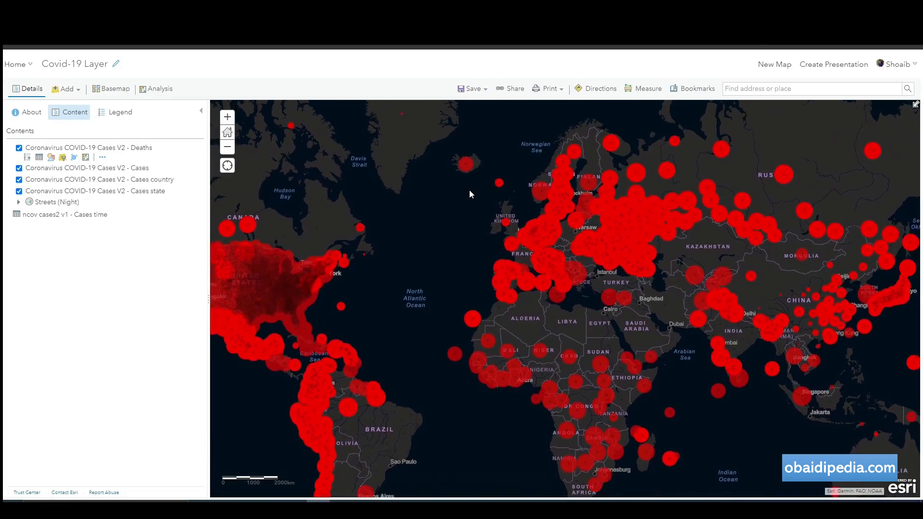
{"action": "left_click", "coordinate": [16, 67]}
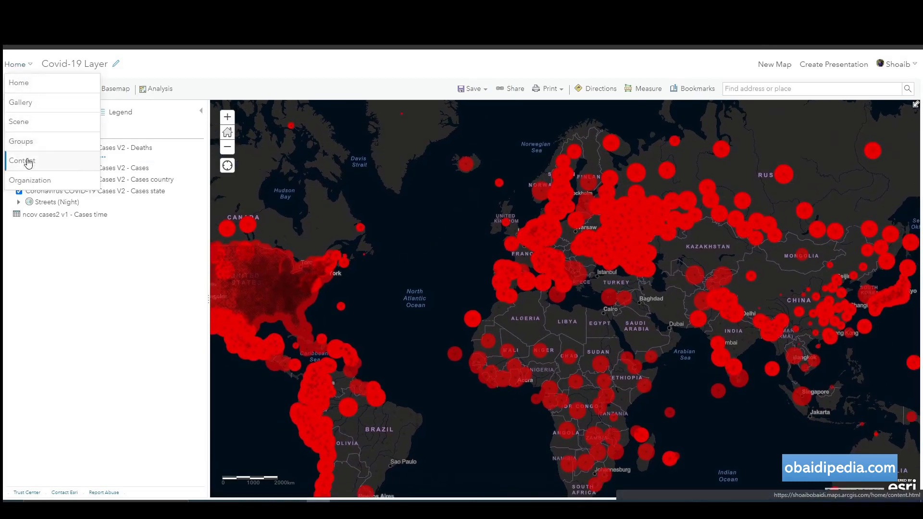
{"action": "left_click", "coordinate": [96, 161]}
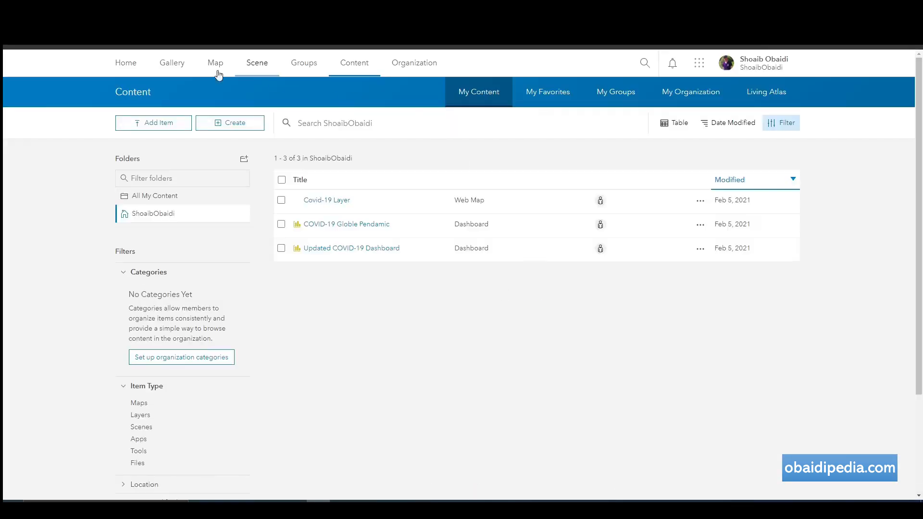
{"action": "left_click", "coordinate": [699, 62]}
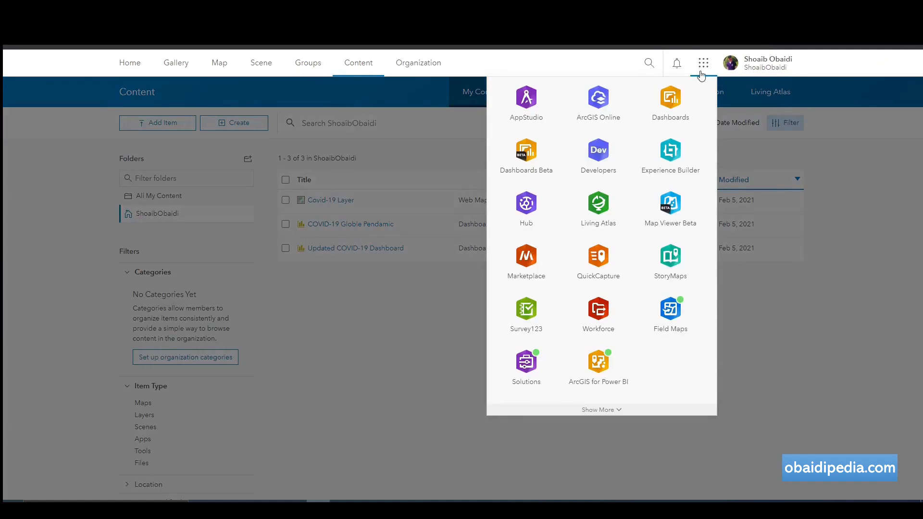
{"action": "left_click", "coordinate": [676, 105]}
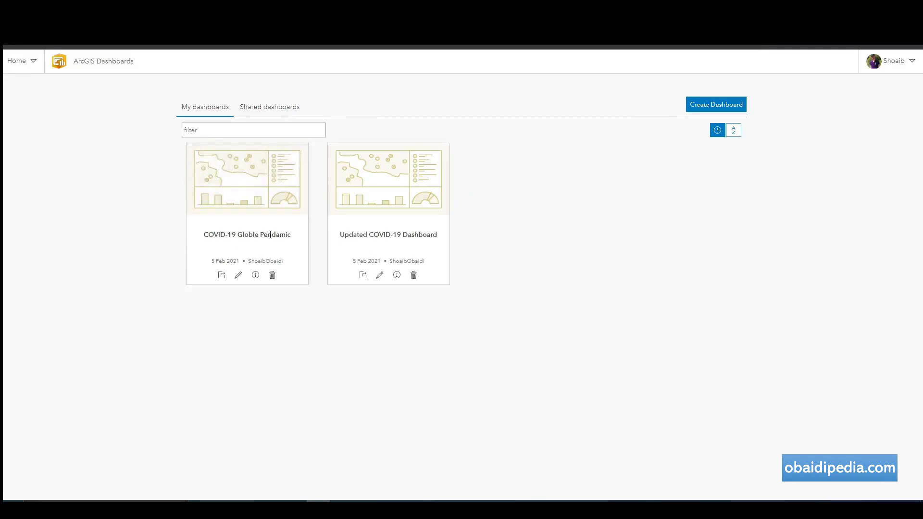
Delete the COVID-19 Globle Pendamic dashboard, then edit the Updated COVID-19 Dashboard.
{"action": "left_click", "coordinate": [272, 277]}
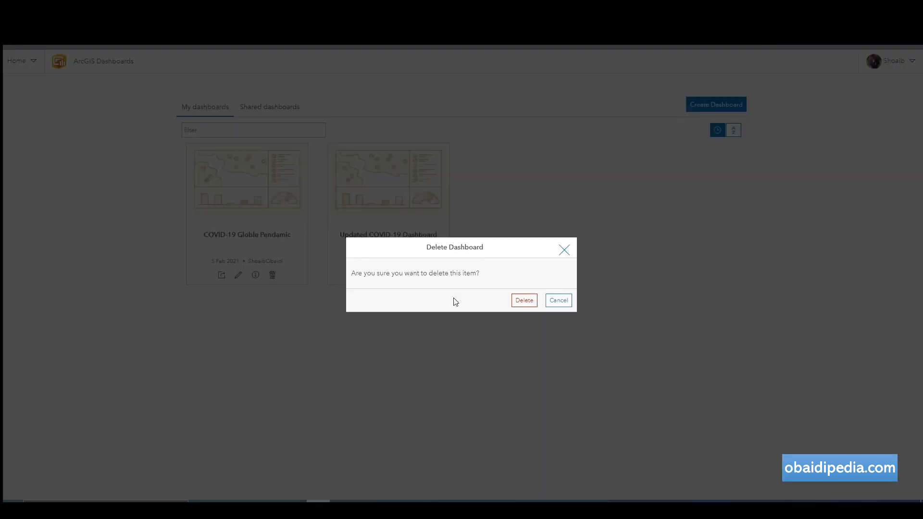
{"action": "left_click", "coordinate": [528, 302]}
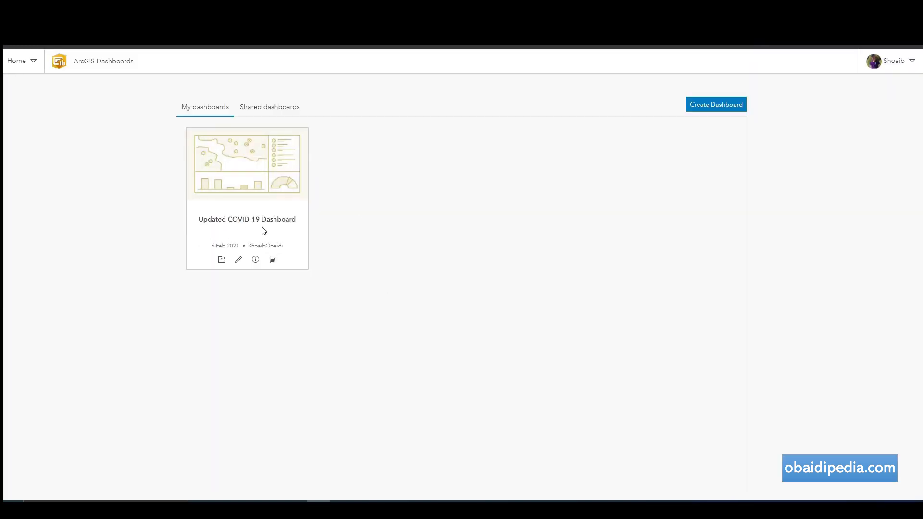
{"action": "left_click", "coordinate": [238, 261]}
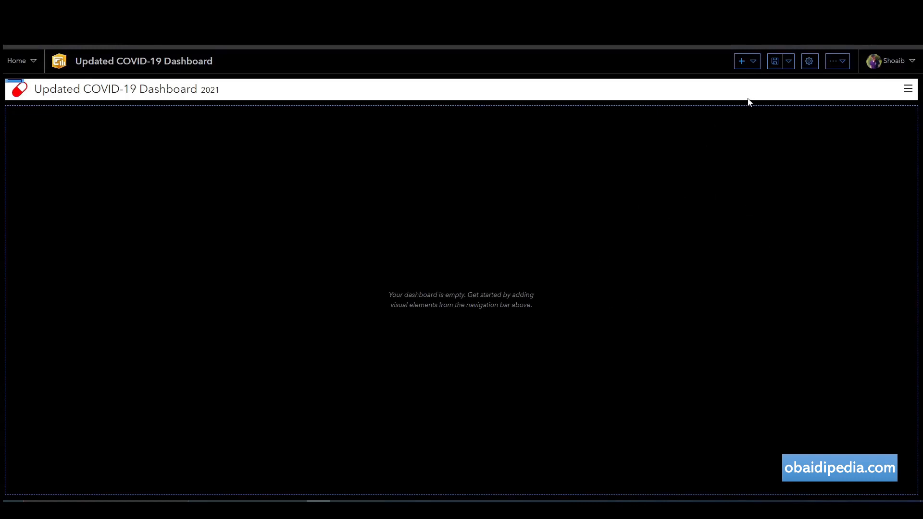
Add a Covid-19 Layer map element with bookmarks, legend, layer visibility, basemap switcher, search and zoom on.
{"action": "left_click", "coordinate": [750, 65]}
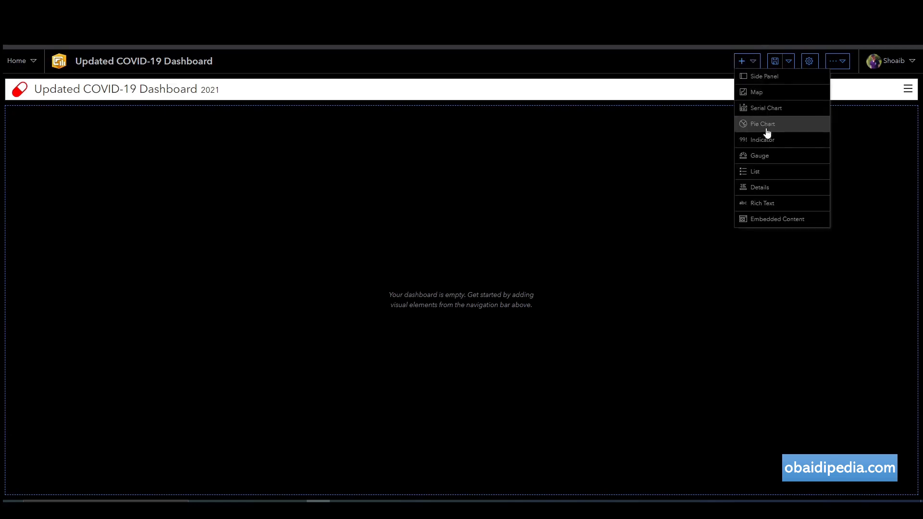
{"action": "left_click", "coordinate": [761, 93]}
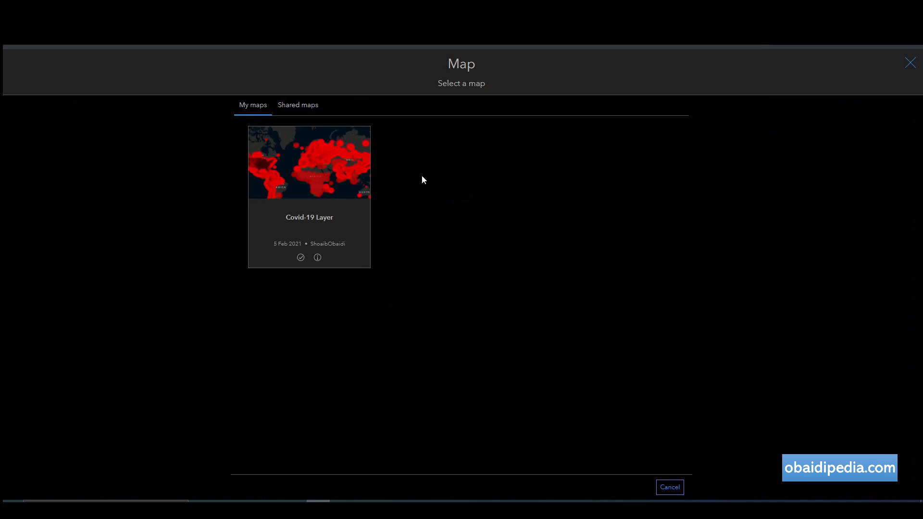
{"action": "left_click", "coordinate": [311, 161]}
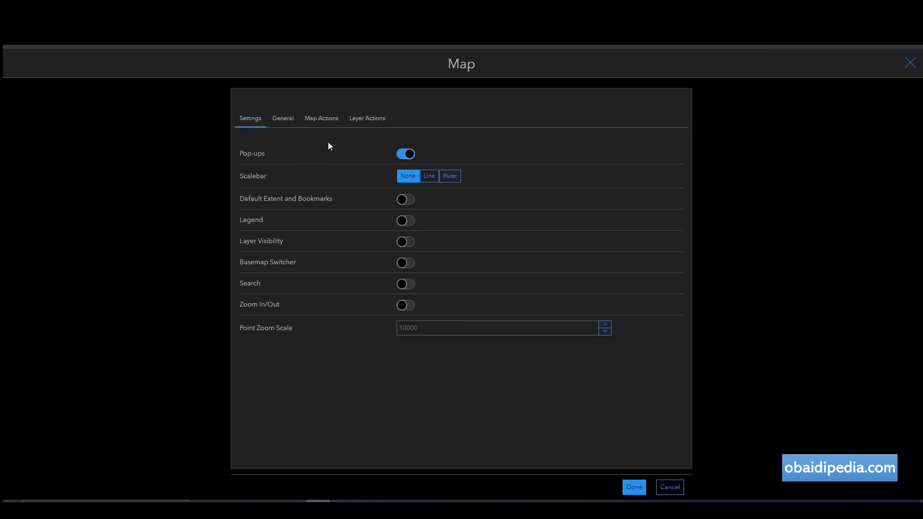
{"action": "left_click", "coordinate": [409, 201]}
{"action": "left_click", "coordinate": [407, 222]}
{"action": "left_click", "coordinate": [407, 242]}
{"action": "left_click", "coordinate": [407, 263]}
{"action": "left_click", "coordinate": [408, 286]}
{"action": "left_click", "coordinate": [407, 306]}
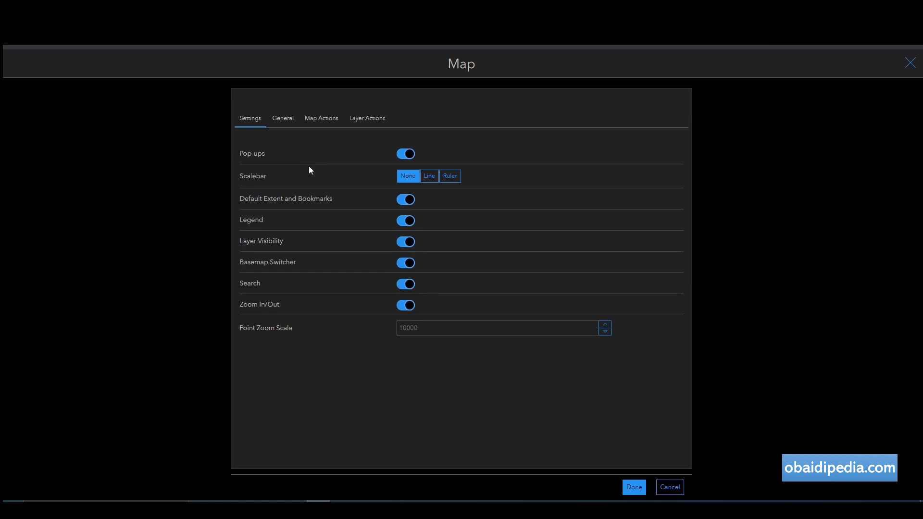
{"action": "left_click", "coordinate": [634, 487]}
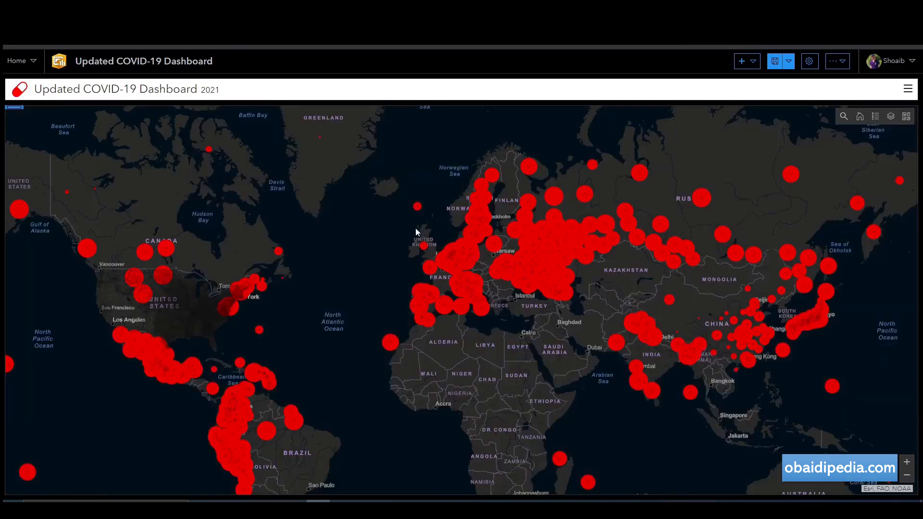
{"action": "left_click_drag", "start_coordinate": [359, 250], "coordinate": [373, 222]}
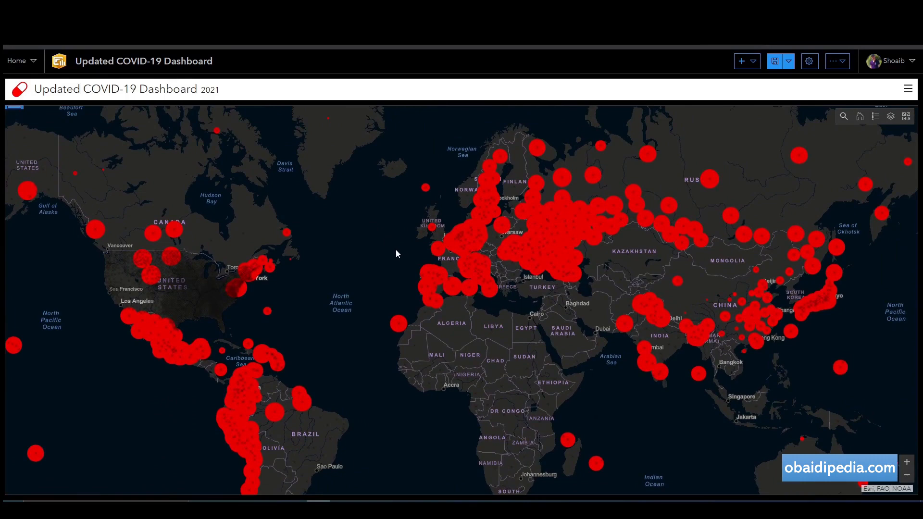
{"action": "scroll", "coordinate": [396, 250], "scroll_direction": "down", "scroll_amount": 3}
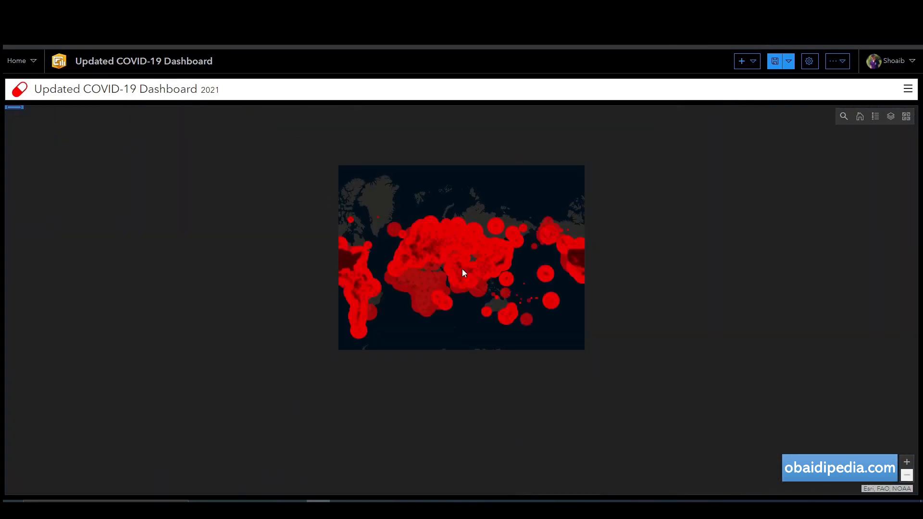
{"action": "scroll", "coordinate": [463, 270], "scroll_direction": "up", "scroll_amount": 3}
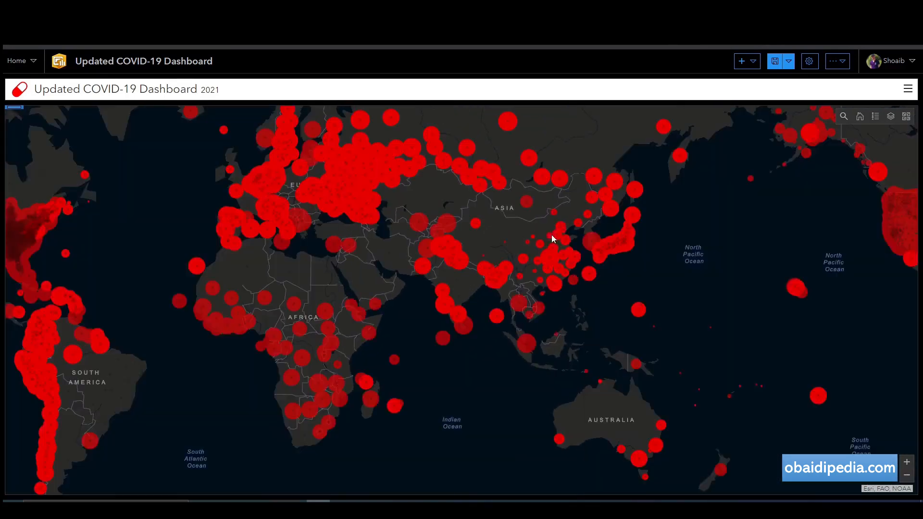
{"action": "left_click_drag", "start_coordinate": [538, 247], "coordinate": [380, 269]}
{"action": "left_click_drag", "start_coordinate": [574, 290], "coordinate": [322, 352]}
{"action": "scroll", "coordinate": [532, 263], "scroll_direction": "up", "scroll_amount": 3}
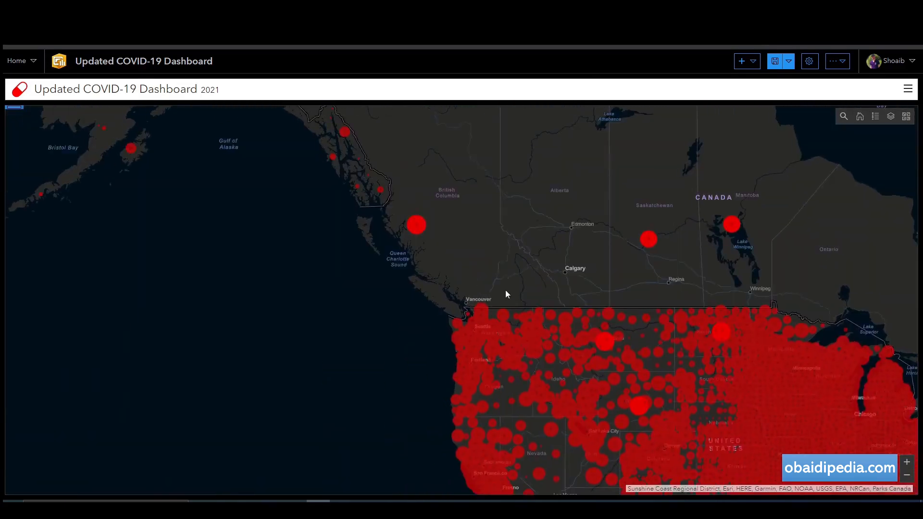
{"action": "scroll", "coordinate": [506, 292], "scroll_direction": "down", "scroll_amount": 4}
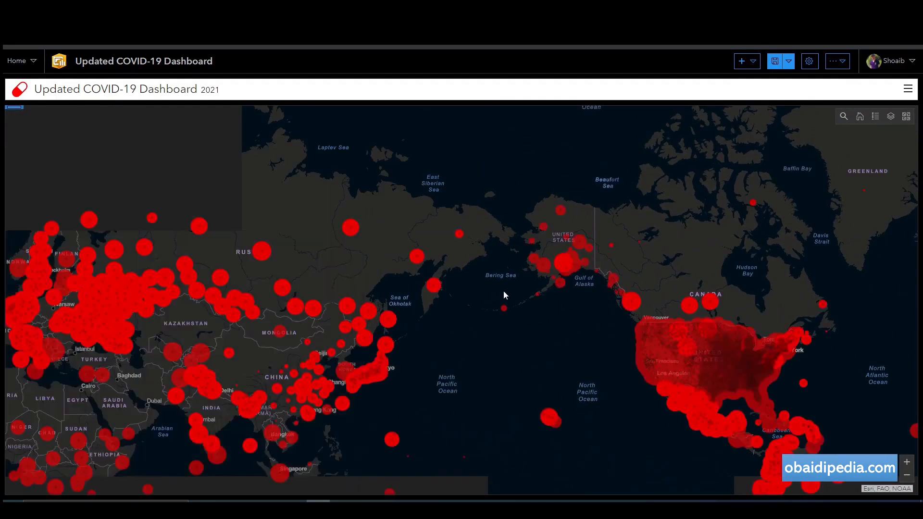
{"action": "left_click_drag", "start_coordinate": [544, 304], "coordinate": [864, 303]}
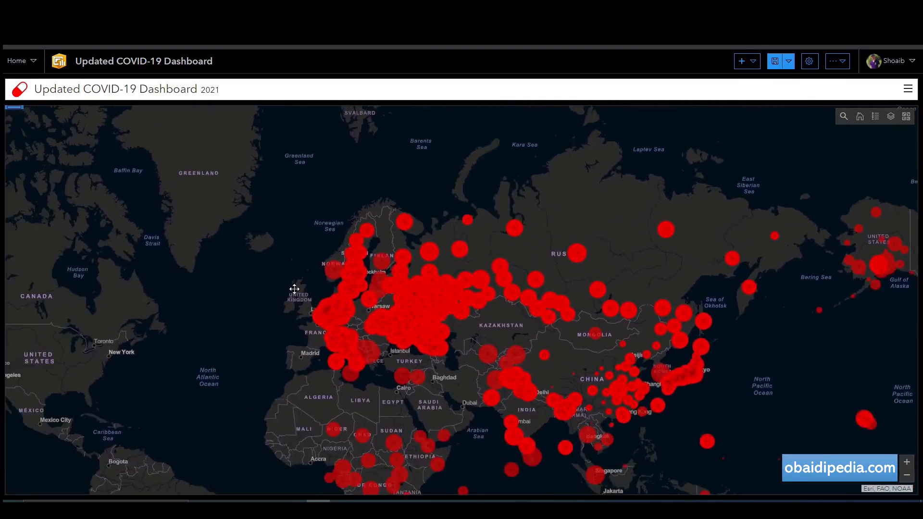
{"action": "mouse_move", "coordinate": [336, 272]}
{"action": "left_mouse_down"}
{"action": "mouse_move", "coordinate": [439, 209]}
{"action": "mouse_move", "coordinate": [457, 163]}
{"action": "mouse_move", "coordinate": [408, 184]}
{"action": "mouse_move", "coordinate": [322, 279]}
{"action": "left_mouse_up"}
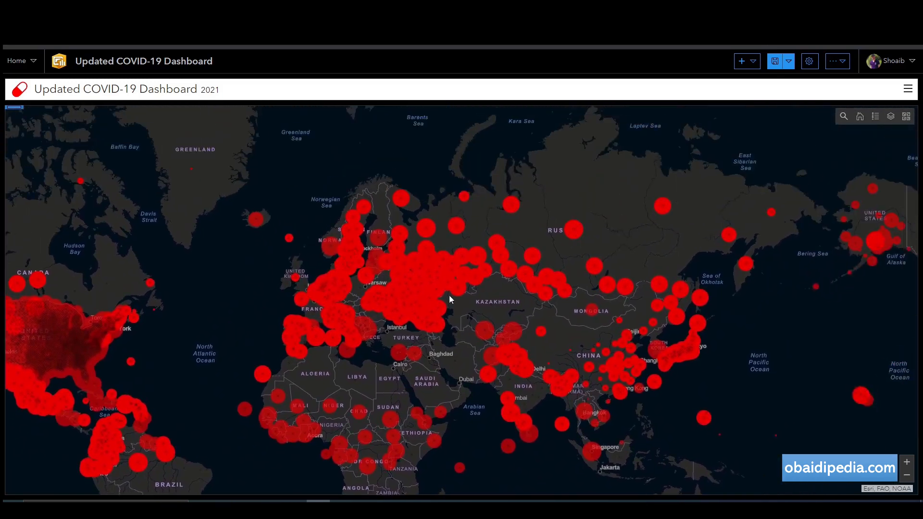
Check the case-detail pop-ups for the Russia and Sakha (Yakutiya) Republic circles.
{"action": "left_click", "coordinate": [419, 294]}
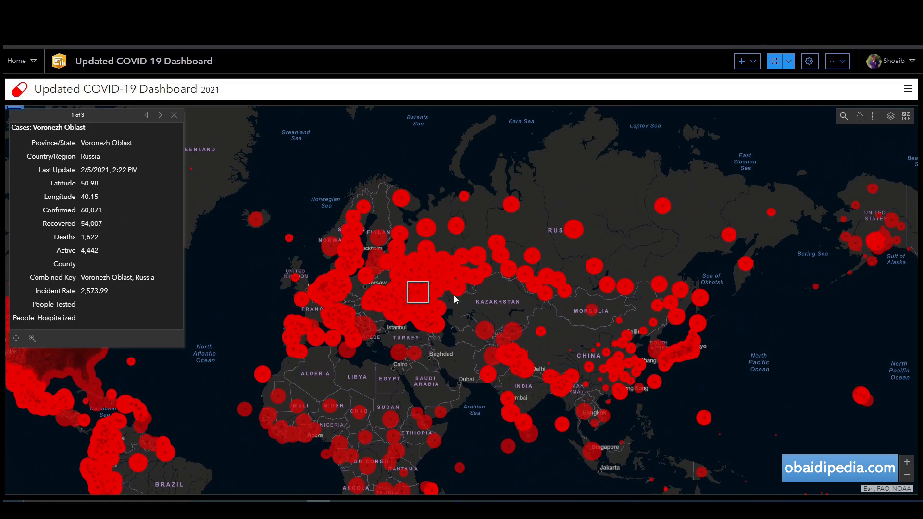
{"action": "left_click", "coordinate": [665, 207]}
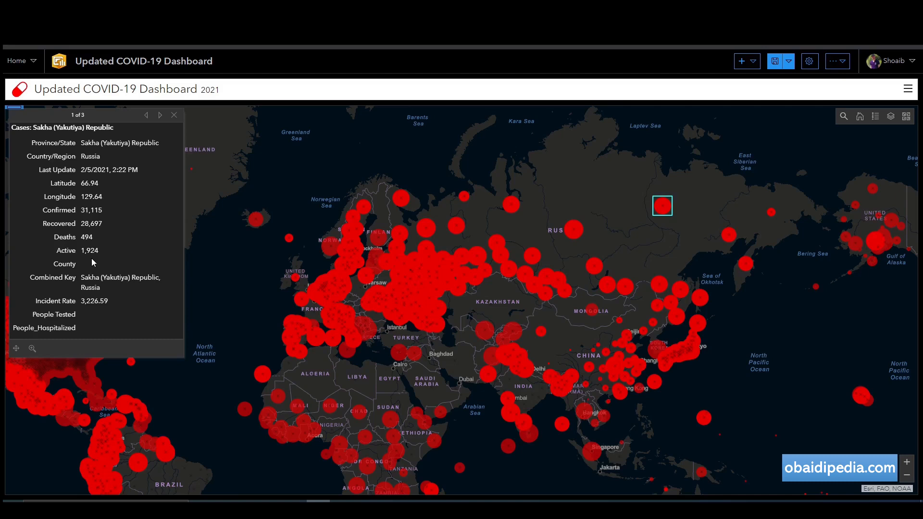
{"action": "left_click", "coordinate": [246, 132]}
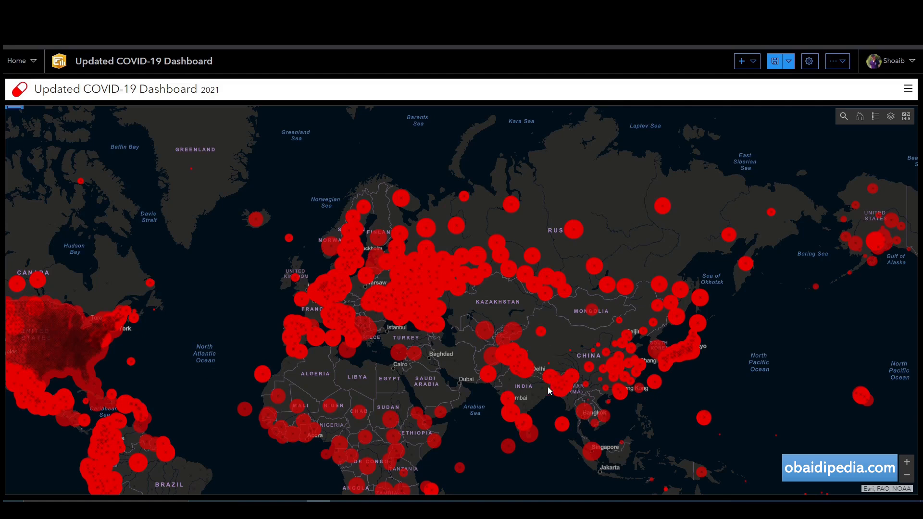
Inspect the Xinjiang pop-up, paging through its three records and checking the Last Update value.
{"action": "left_click", "coordinate": [542, 332]}
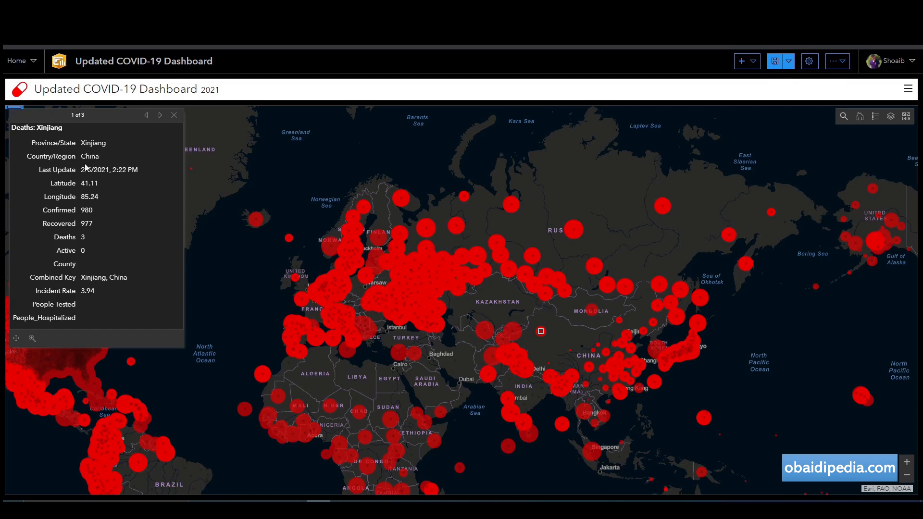
{"action": "left_click_drag", "start_coordinate": [82, 170], "coordinate": [140, 176]}
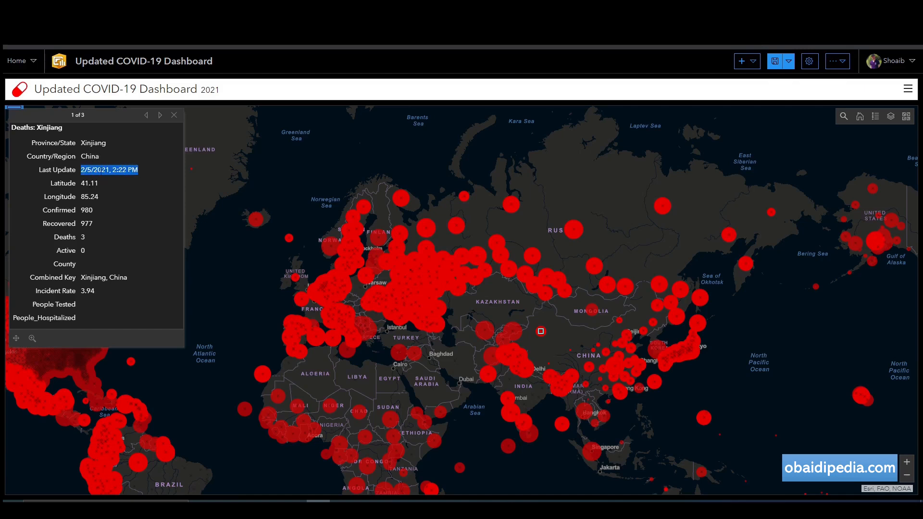
{"action": "left_click", "coordinate": [86, 183]}
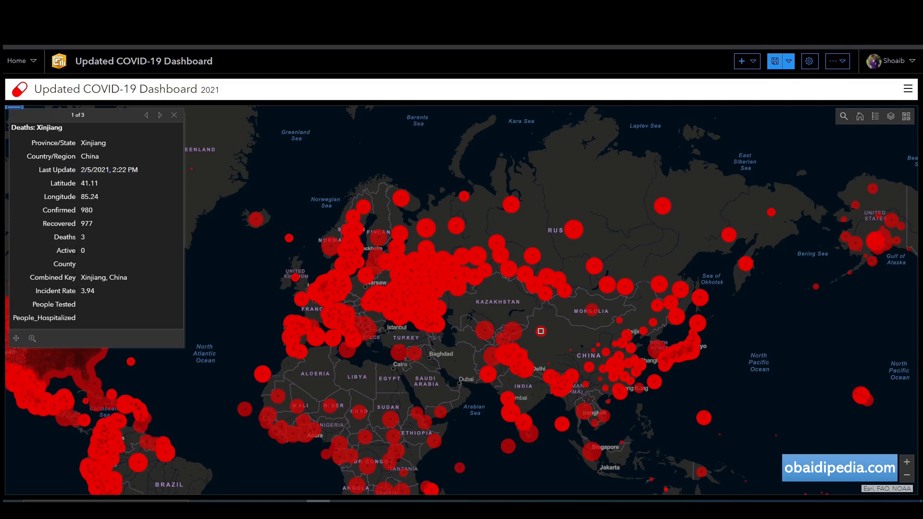
{"action": "left_click", "coordinate": [160, 116]}
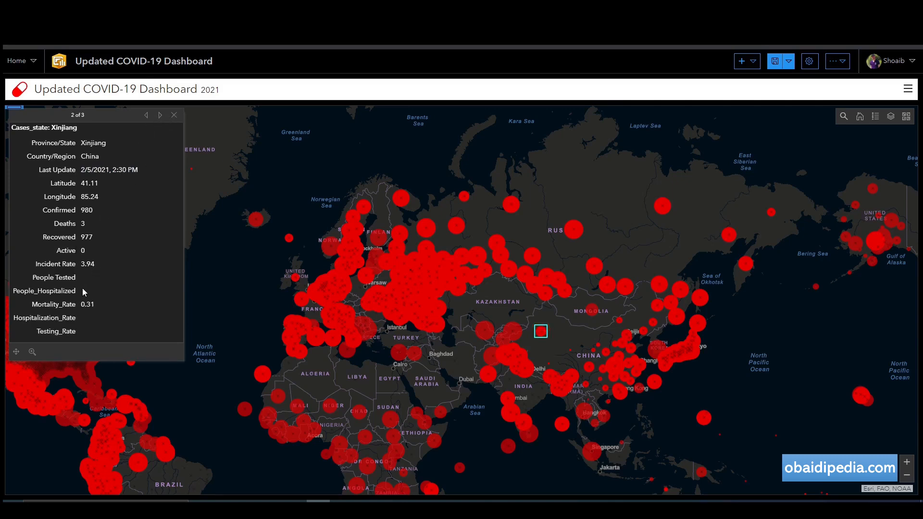
{"action": "left_click", "coordinate": [161, 116]}
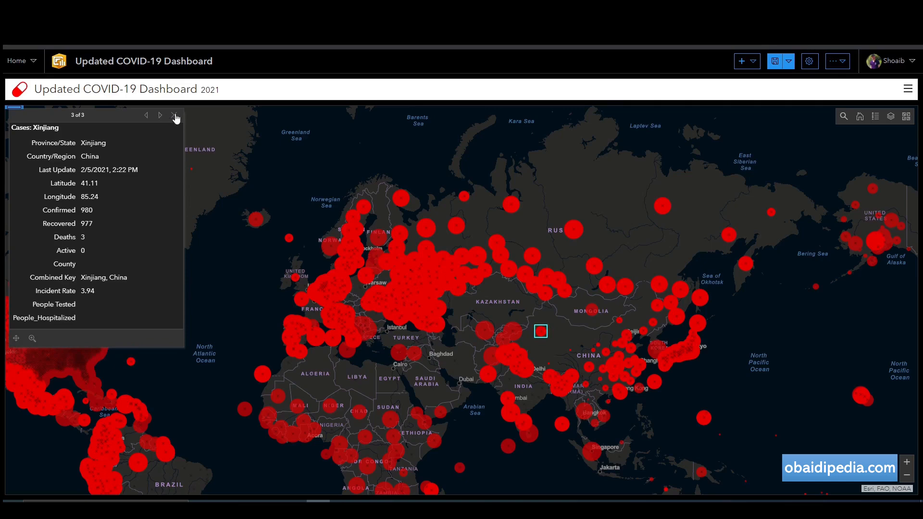
{"action": "left_click", "coordinate": [174, 116]}
Reposition the map view and save the dashboard.
{"action": "left_click_drag", "start_coordinate": [214, 237], "coordinate": [154, 187]}
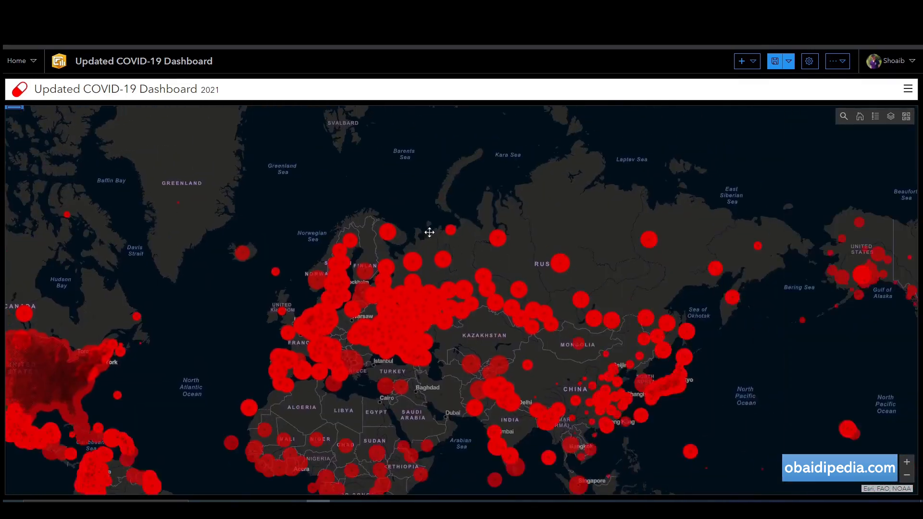
{"action": "left_click_drag", "start_coordinate": [540, 257], "coordinate": [435, 192]}
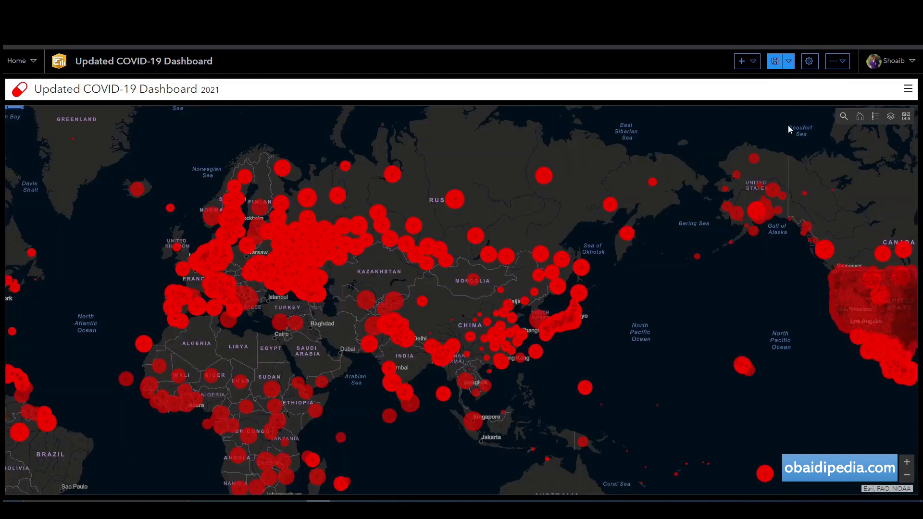
{"action": "left_click", "coordinate": [776, 63]}
Show the dropdown of element types that can be added to the dashboard.
{"action": "left_click", "coordinate": [743, 61]}
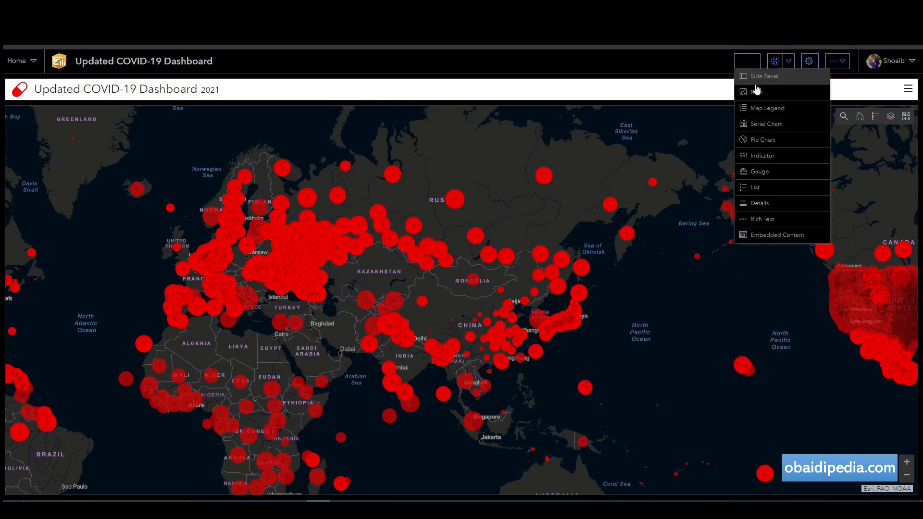